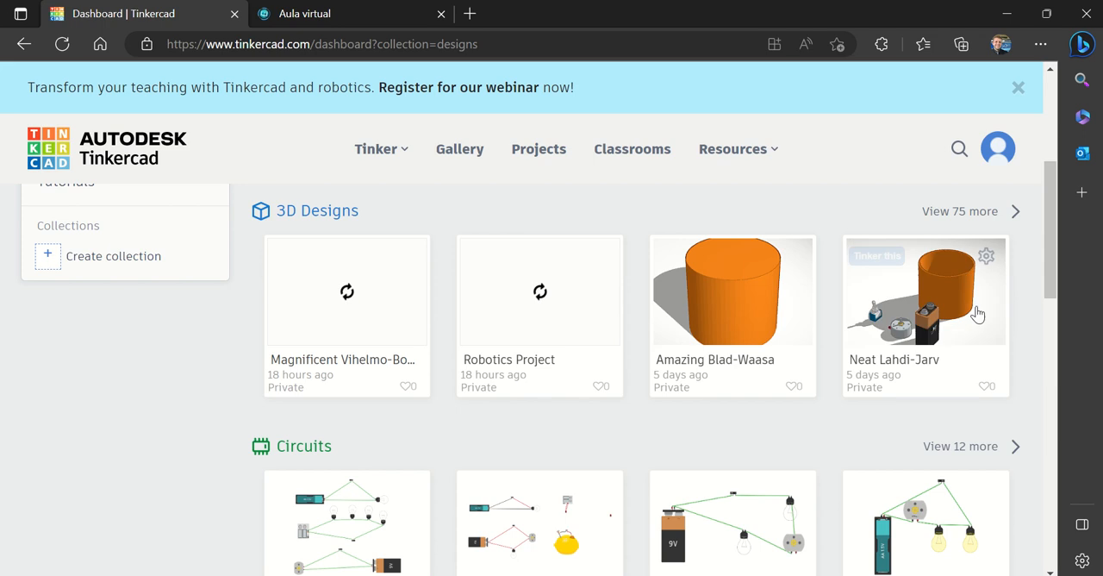
Open the Smashing Luulia design for editing from the full list of 3D designs
{"action": "mouse_move", "coordinate": [881, 269]}
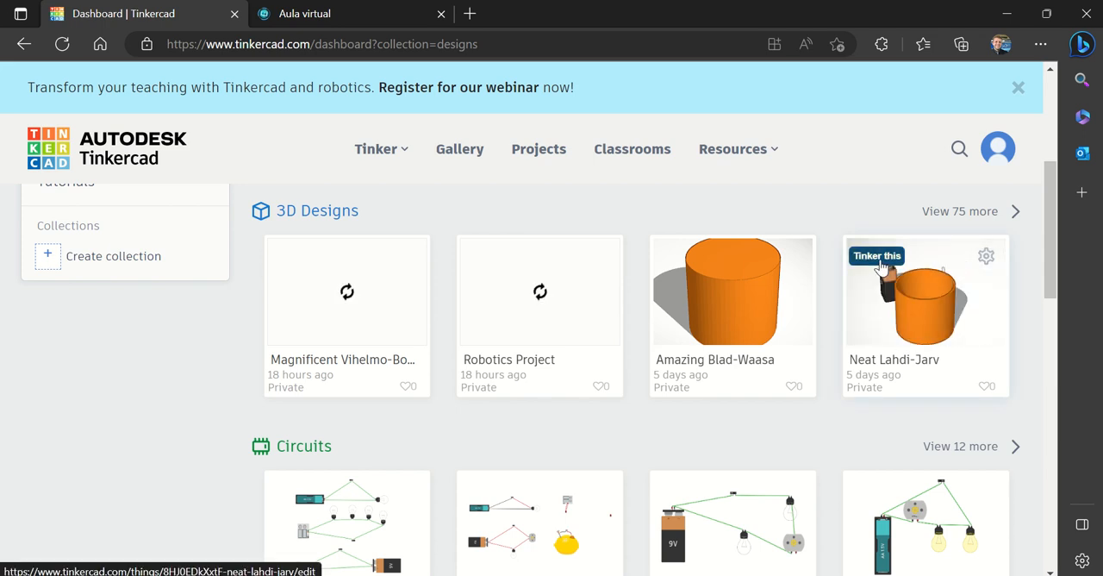
{"action": "mouse_move", "coordinate": [763, 321]}
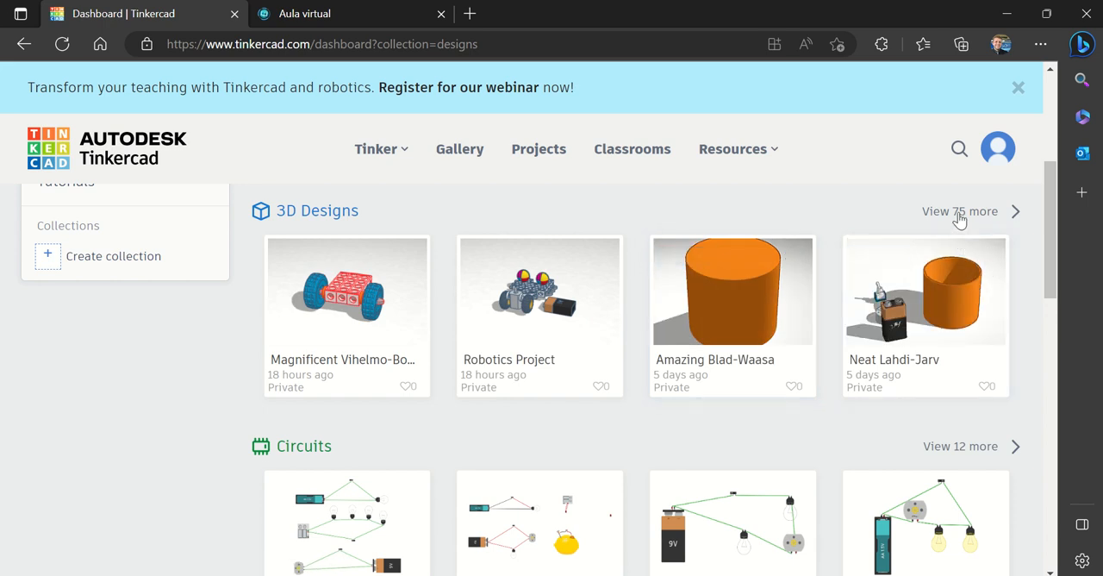
{"action": "left_click", "coordinate": [959, 211]}
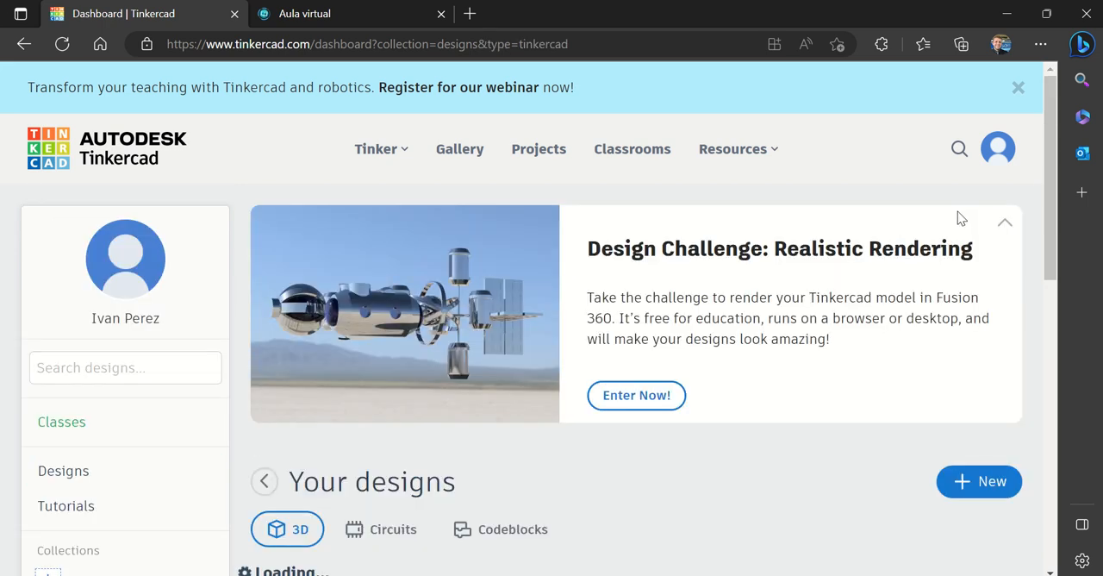
{"action": "scroll", "coordinate": [1058, 342], "scroll_direction": "down", "scroll_amount": 4}
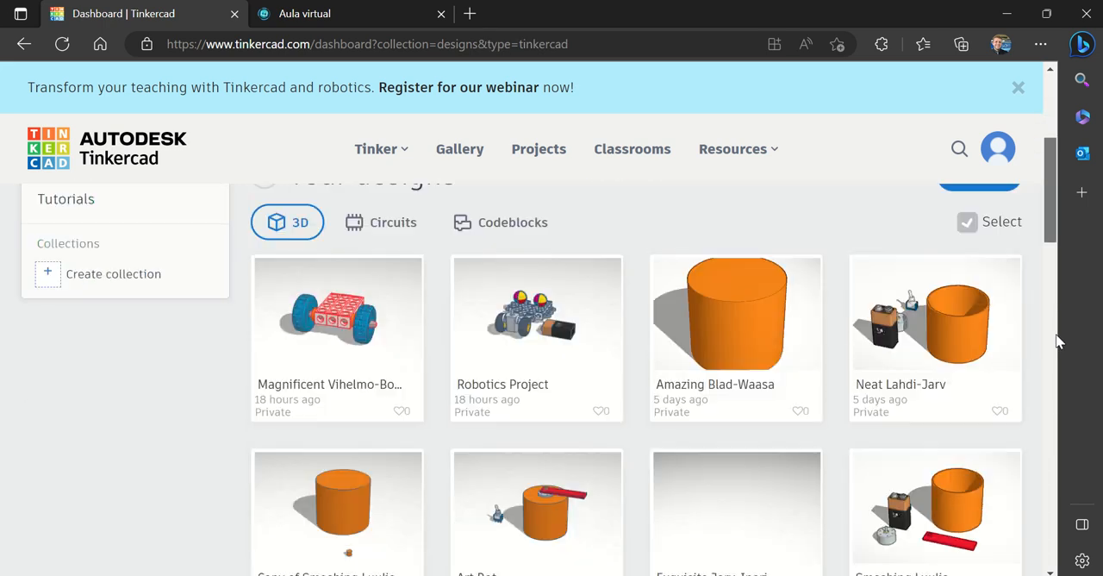
{"action": "scroll", "coordinate": [1058, 342], "scroll_direction": "down", "scroll_amount": 2}
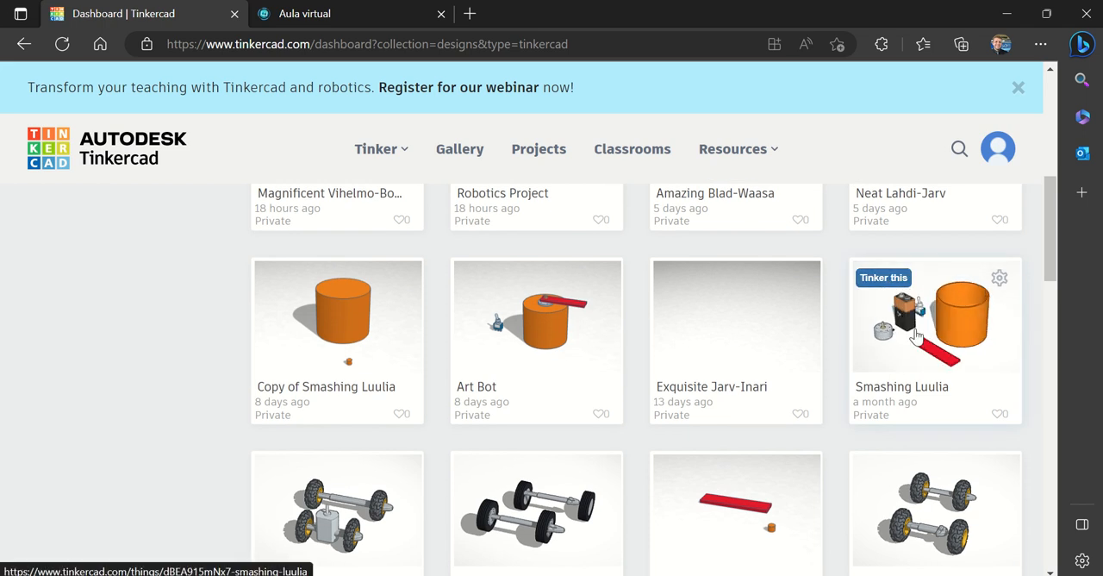
{"action": "left_click", "coordinate": [883, 279]}
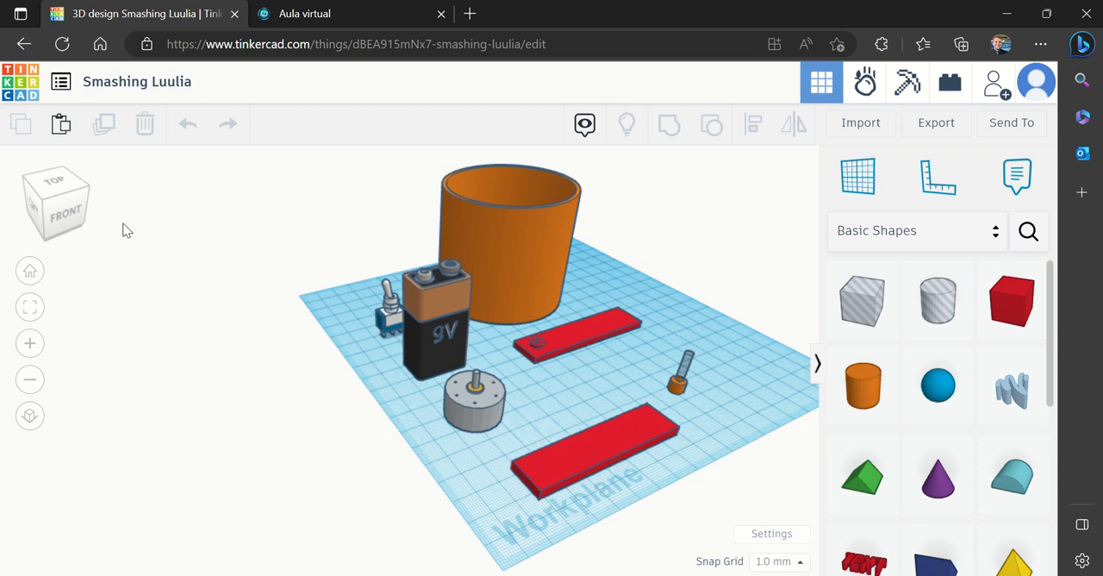
Delete every existing shape from the workplane, including the remaining red box near the front edge
{"action": "left_click", "coordinate": [75, 211]}
{"action": "left_click", "coordinate": [75, 210]}
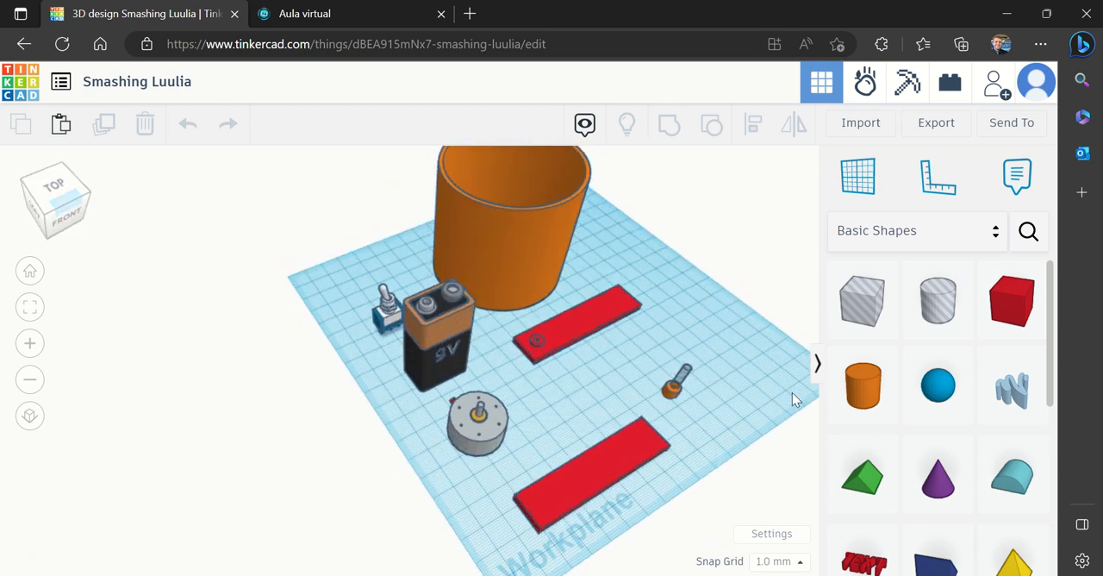
{"action": "left_click_drag", "start_coordinate": [792, 422], "coordinate": [343, 187]}
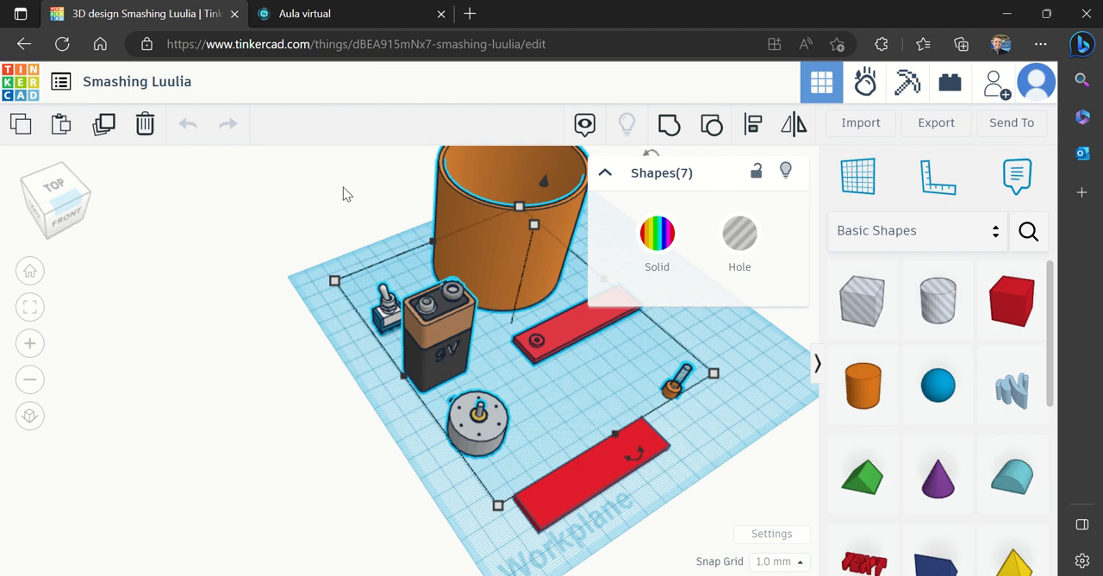
{"action": "key", "text": "Delete"}
{"action": "left_click", "coordinate": [602, 474]}
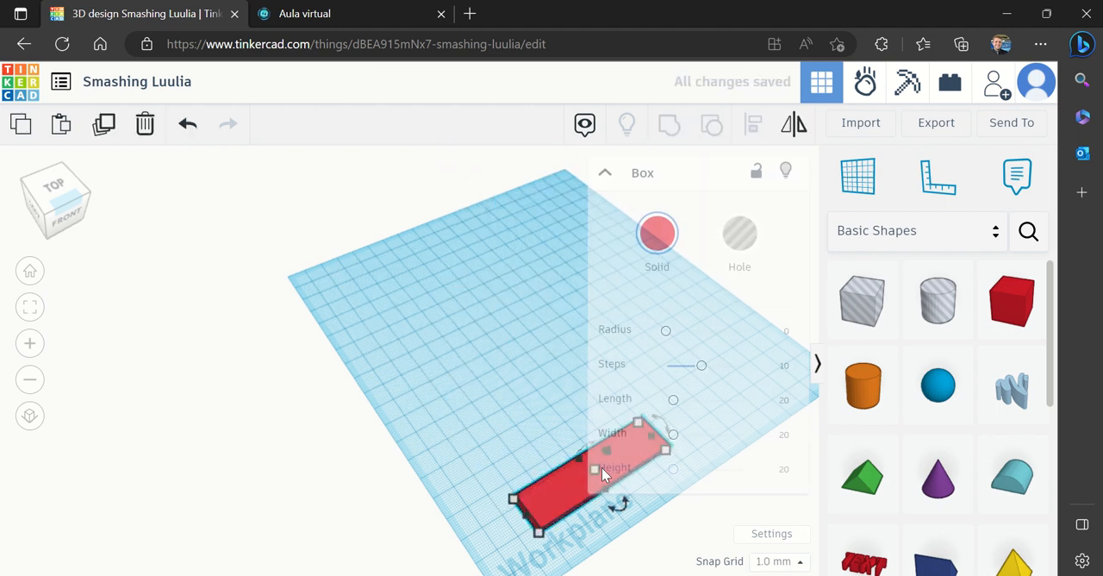
{"action": "key", "text": "Delete"}
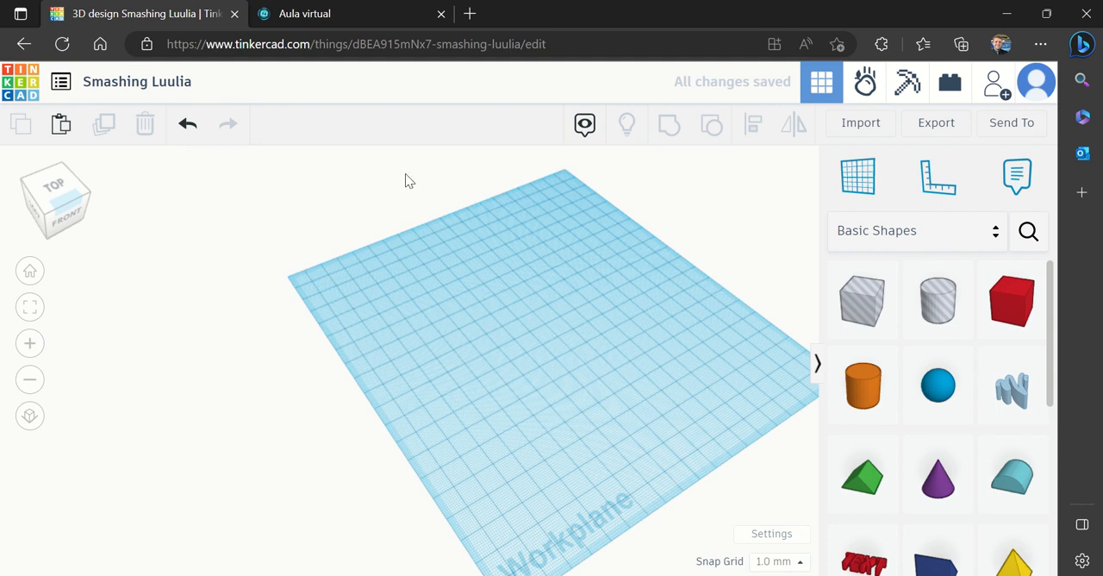
Switch to the Aula virtual page and find the cylinder measurements table in the ROBOTICS section
{"action": "left_click", "coordinate": [335, 17]}
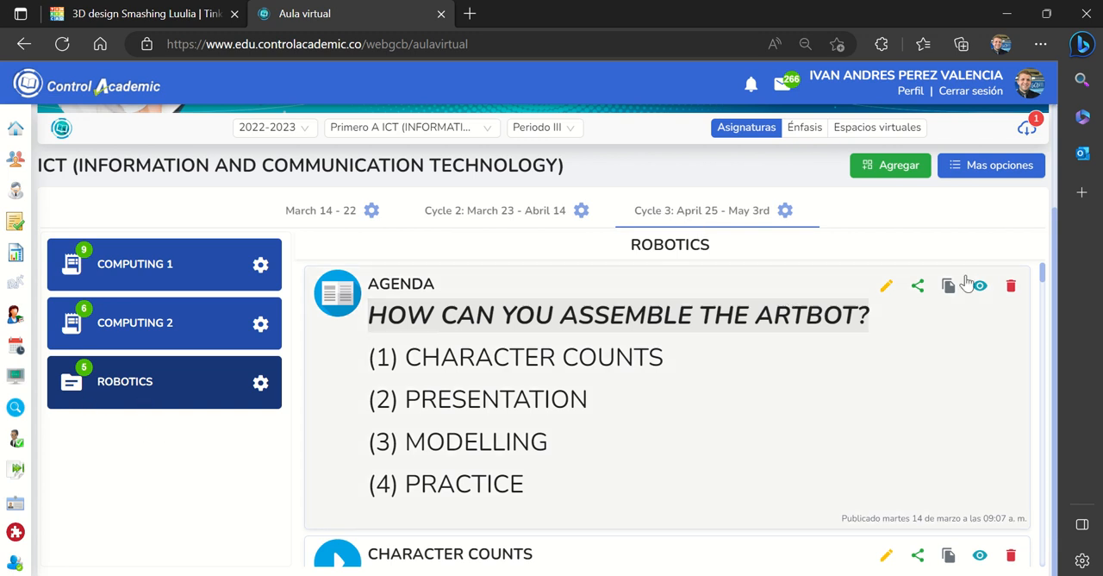
{"action": "left_click_drag", "start_coordinate": [1043, 281], "coordinate": [1053, 375]}
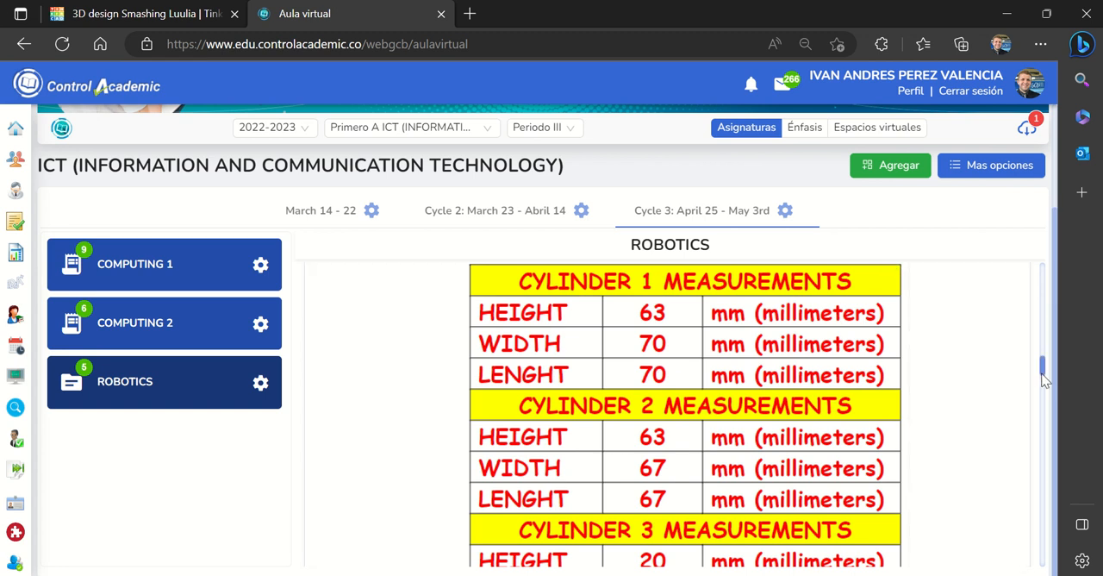
{"action": "left_click_drag", "start_coordinate": [1042, 368], "coordinate": [1042, 368]}
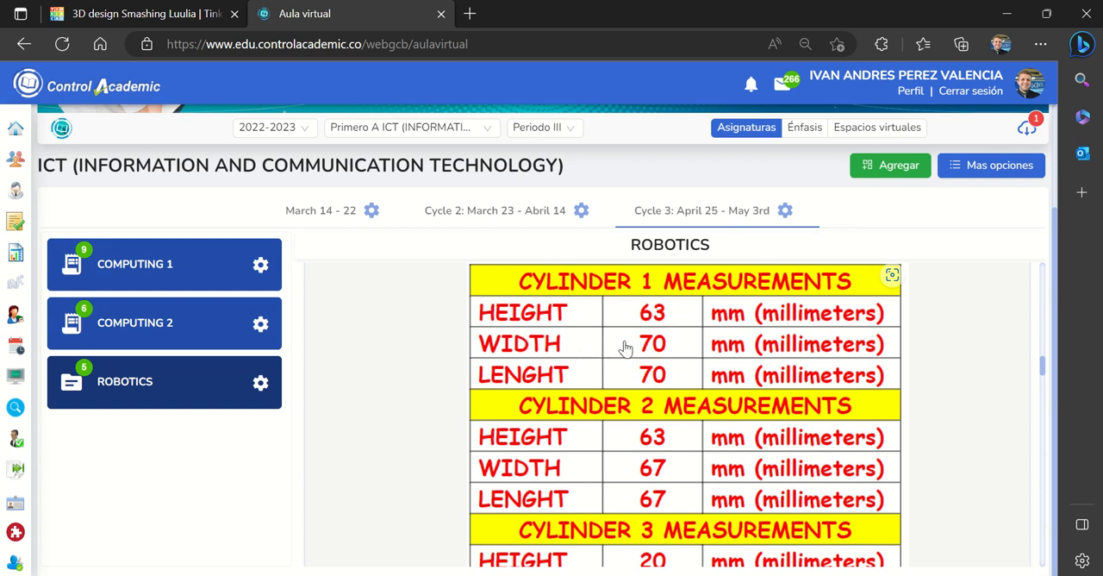
Return to the Tinkercad design, add a solid cylinder to the empty workplane and shift it toward the front
{"action": "left_click", "coordinate": [165, 11]}
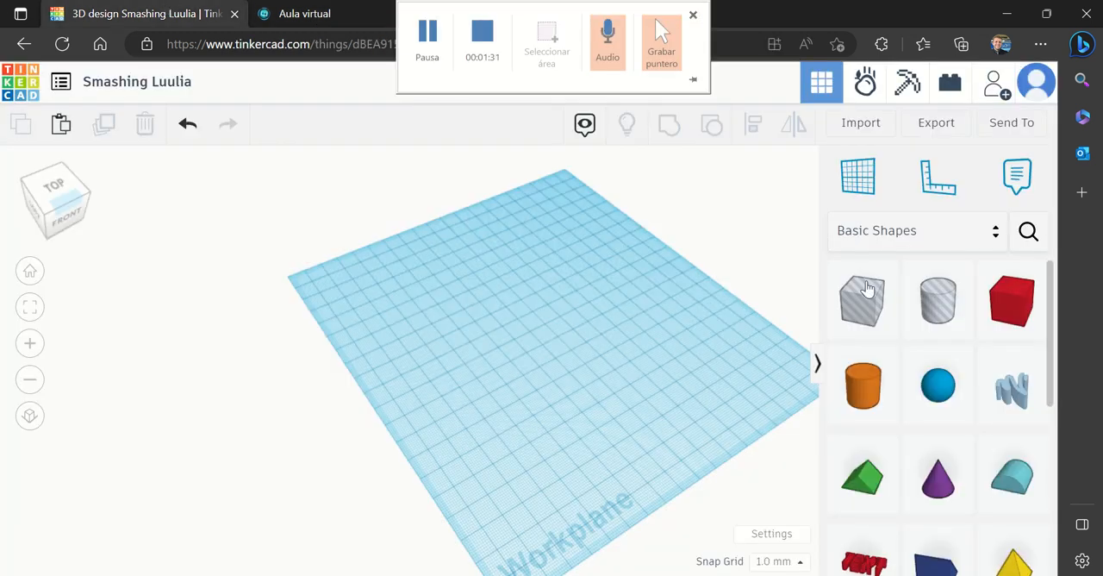
{"action": "left_click_drag", "start_coordinate": [868, 387], "coordinate": [416, 325]}
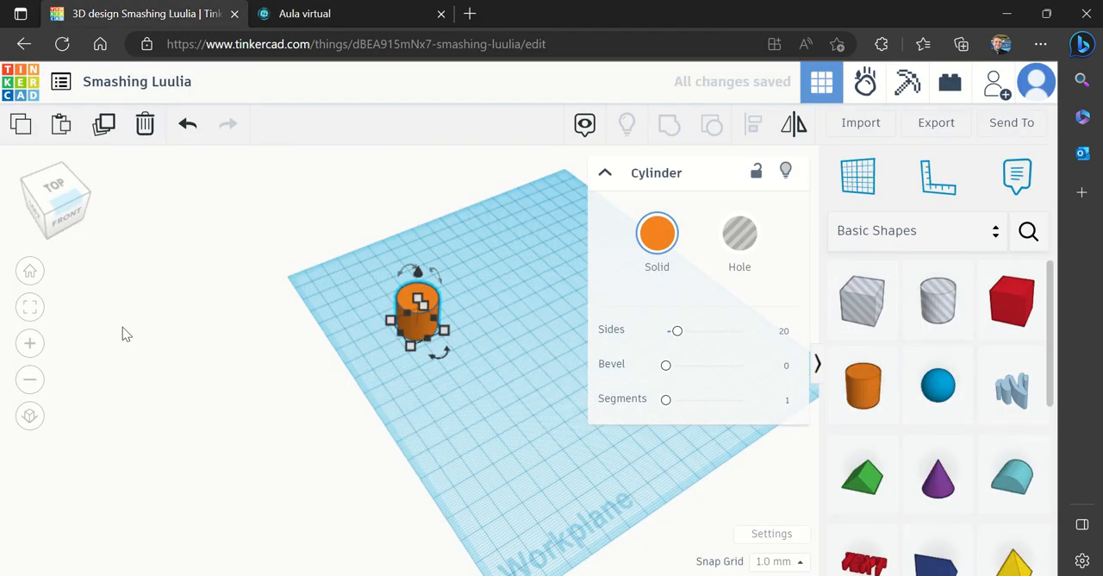
{"action": "left_click", "coordinate": [30, 344]}
{"action": "left_click", "coordinate": [30, 343]}
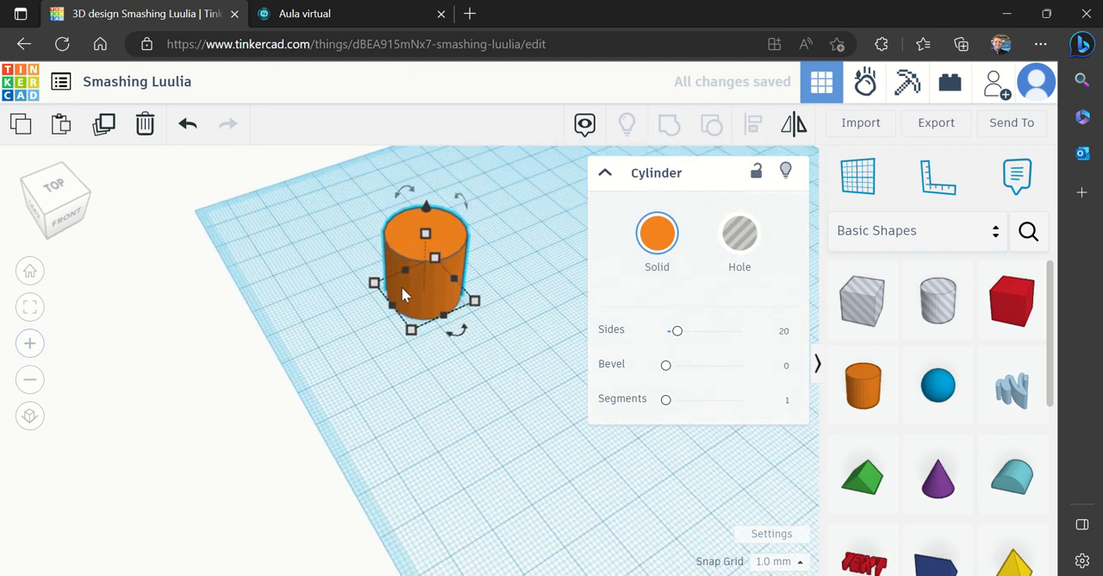
{"action": "left_click_drag", "start_coordinate": [421, 283], "coordinate": [429, 372]}
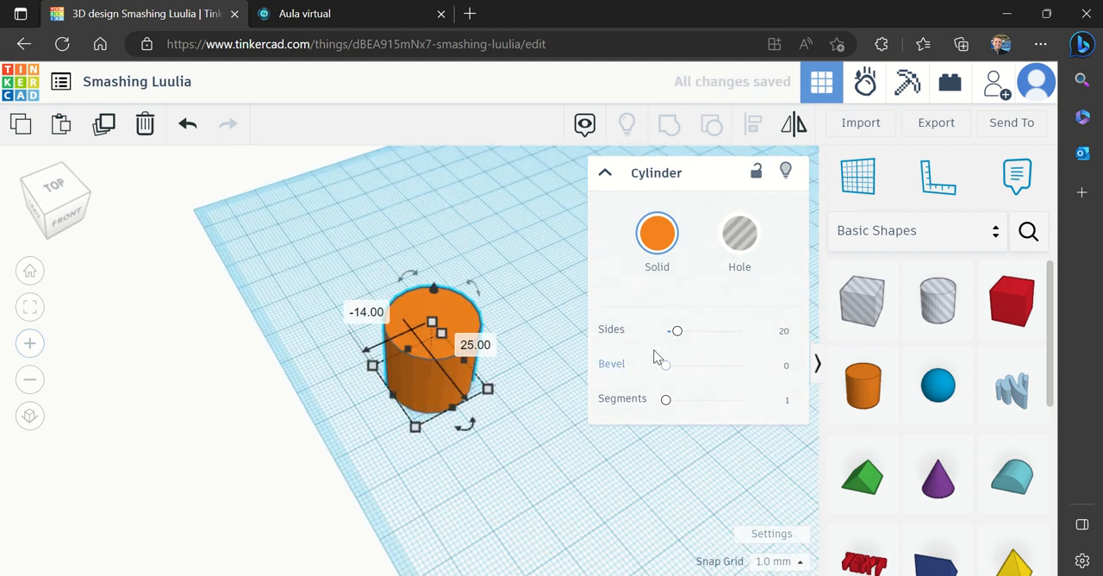
Set the cylinder's sides to 64 and move it back toward the workplane's left-rear area
{"action": "left_click_drag", "start_coordinate": [678, 339], "coordinate": [775, 339]}
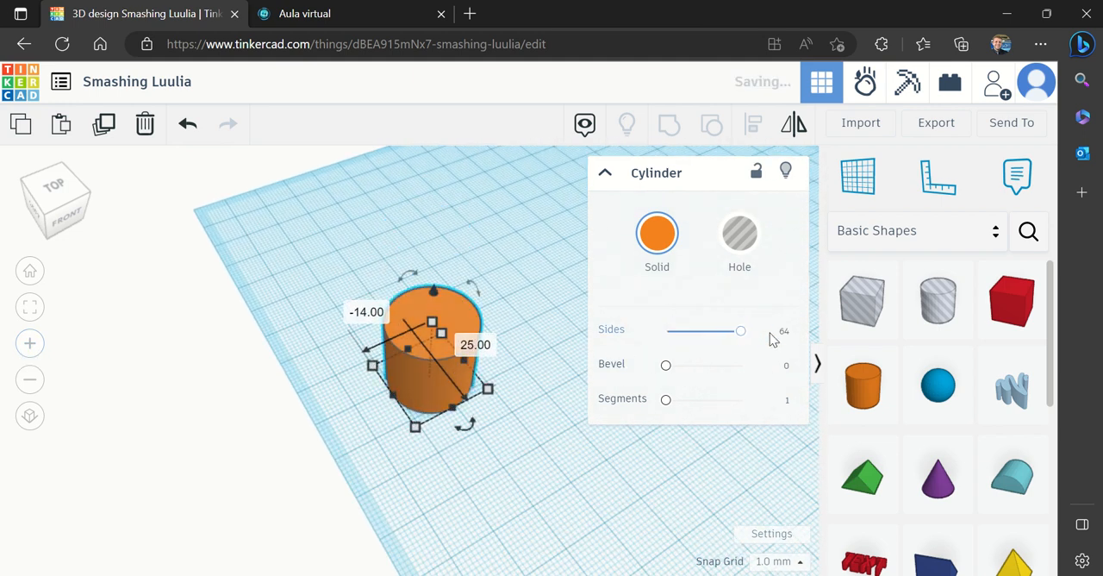
{"action": "left_click", "coordinate": [31, 344]}
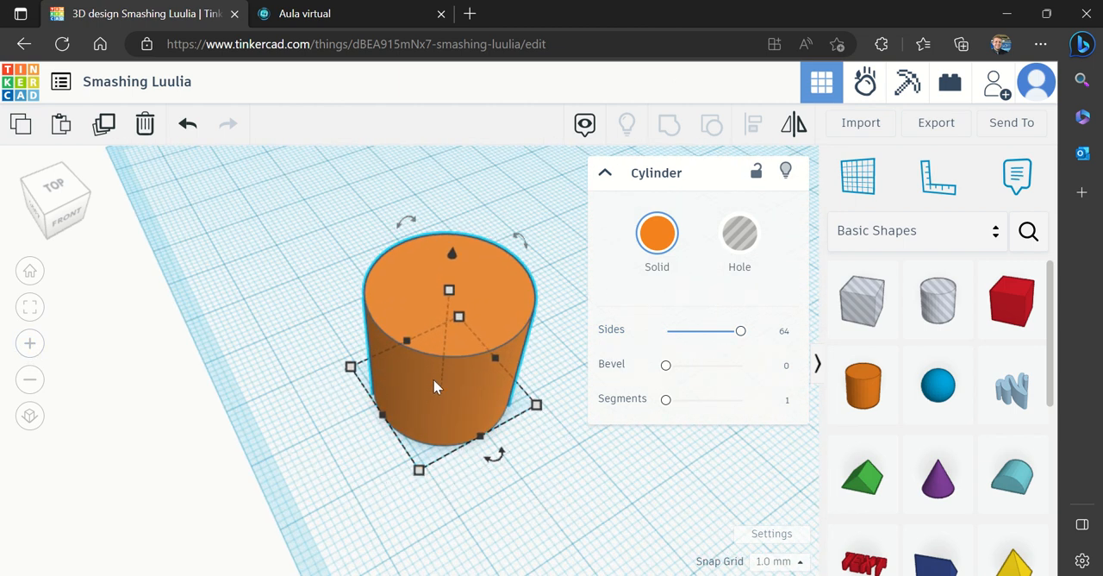
{"action": "left_click_drag", "start_coordinate": [434, 382], "coordinate": [357, 283]}
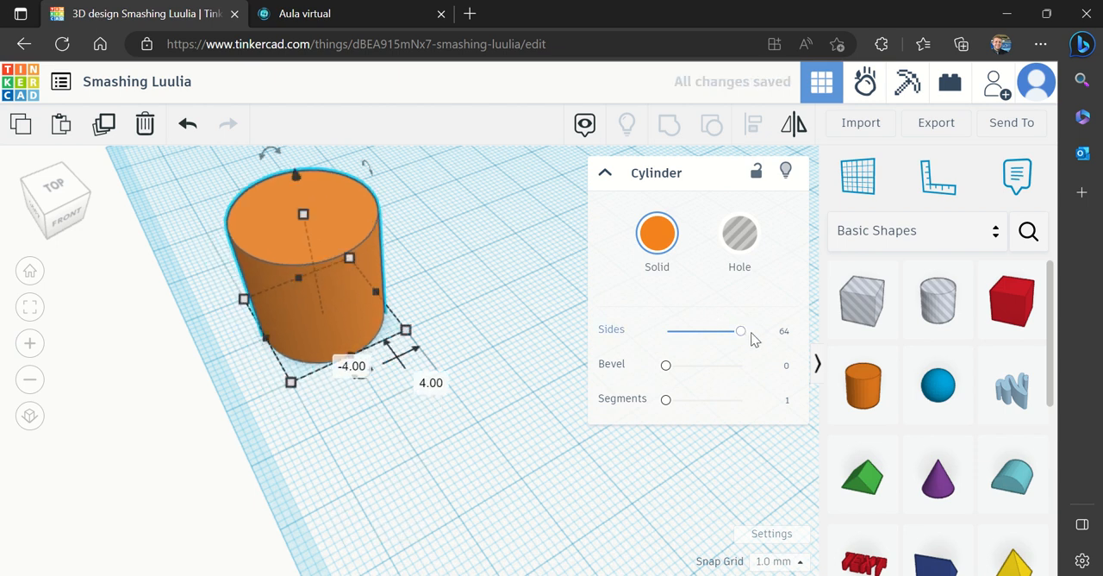
Check the cylinder list in Aula virtual, then duplicate the Tinkercad cylinder twice and separate both copies from the original
{"action": "left_click", "coordinate": [278, 17]}
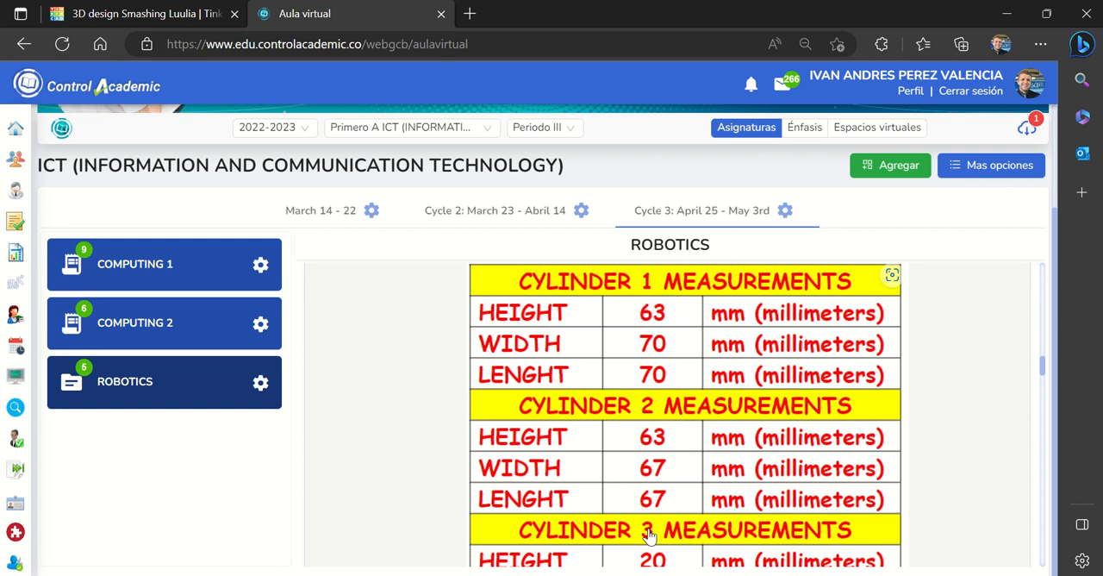
{"action": "left_click", "coordinate": [183, 17]}
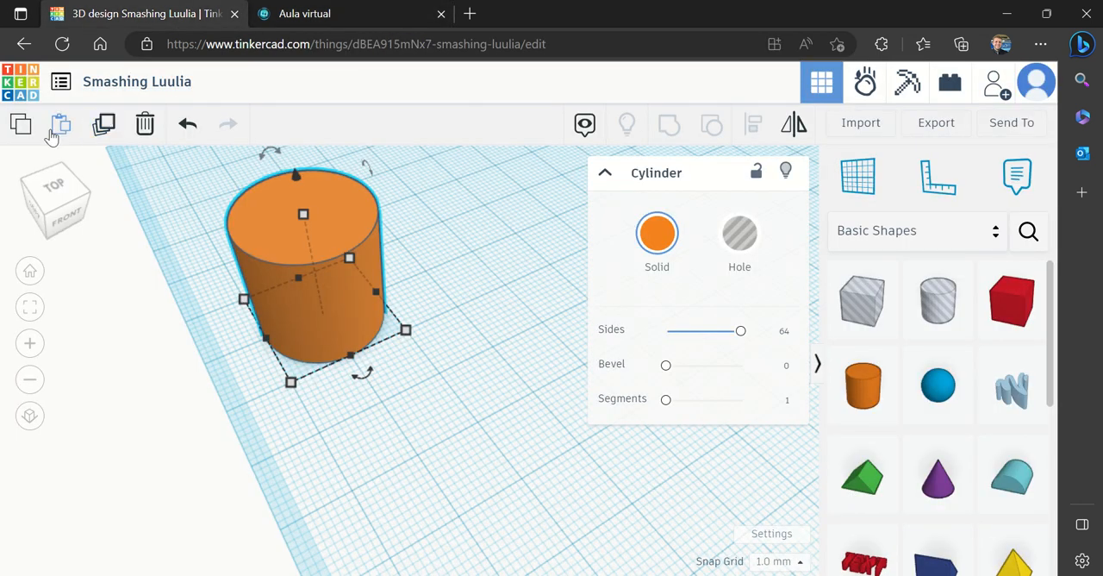
{"action": "left_click", "coordinate": [103, 126]}
{"action": "left_click", "coordinate": [103, 126]}
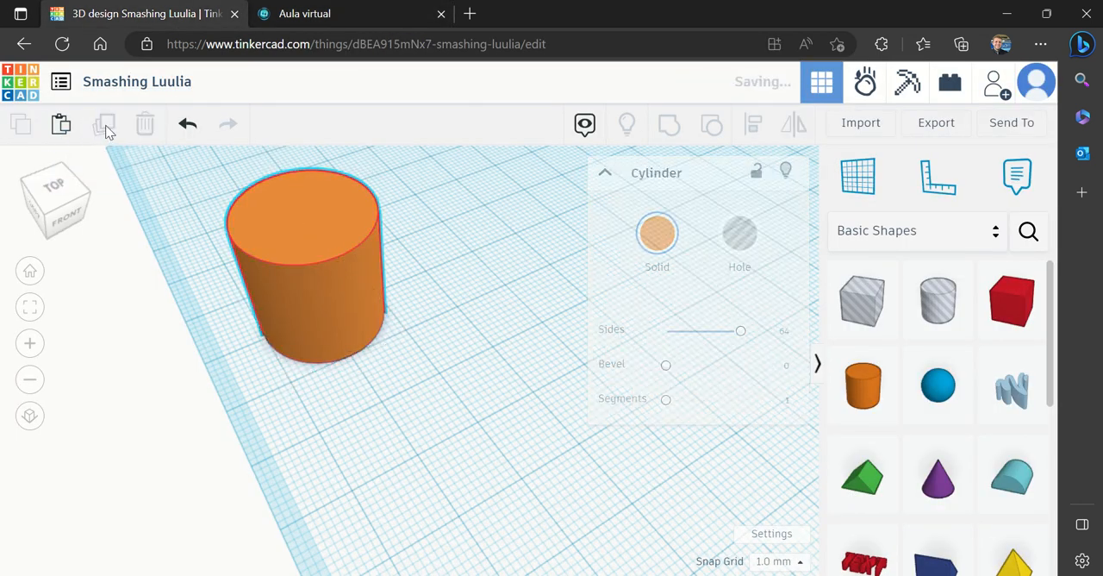
{"action": "left_click_drag", "start_coordinate": [314, 293], "coordinate": [618, 483]}
{"action": "left_click_drag", "start_coordinate": [561, 250], "coordinate": [596, 223]}
{"action": "left_click", "coordinate": [380, 431]}
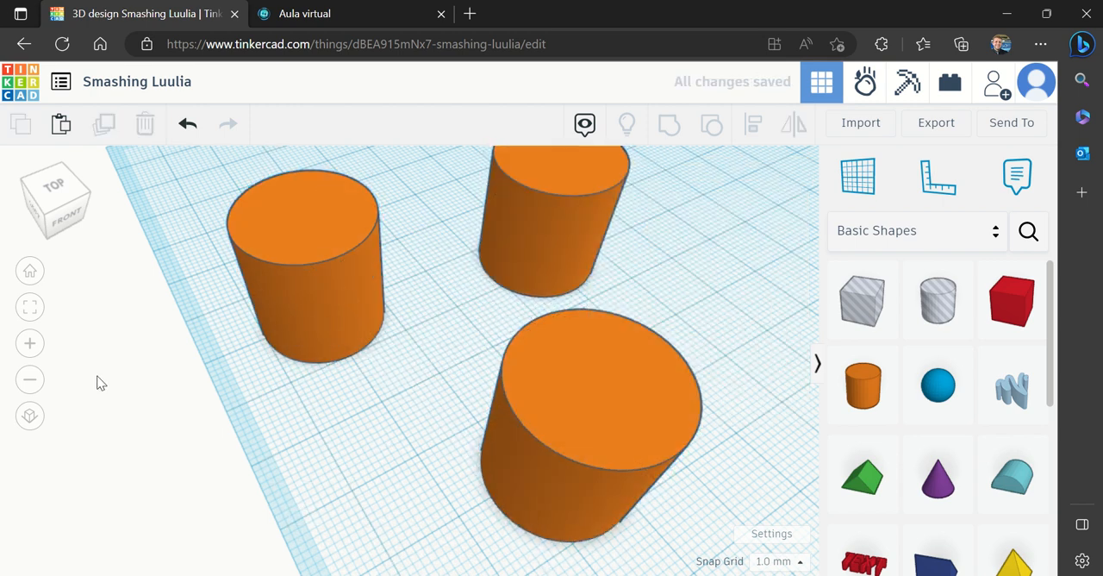
Spread the three cylinders farther apart on the workplane to leave room for enlarging them
{"action": "left_click", "coordinate": [29, 379]}
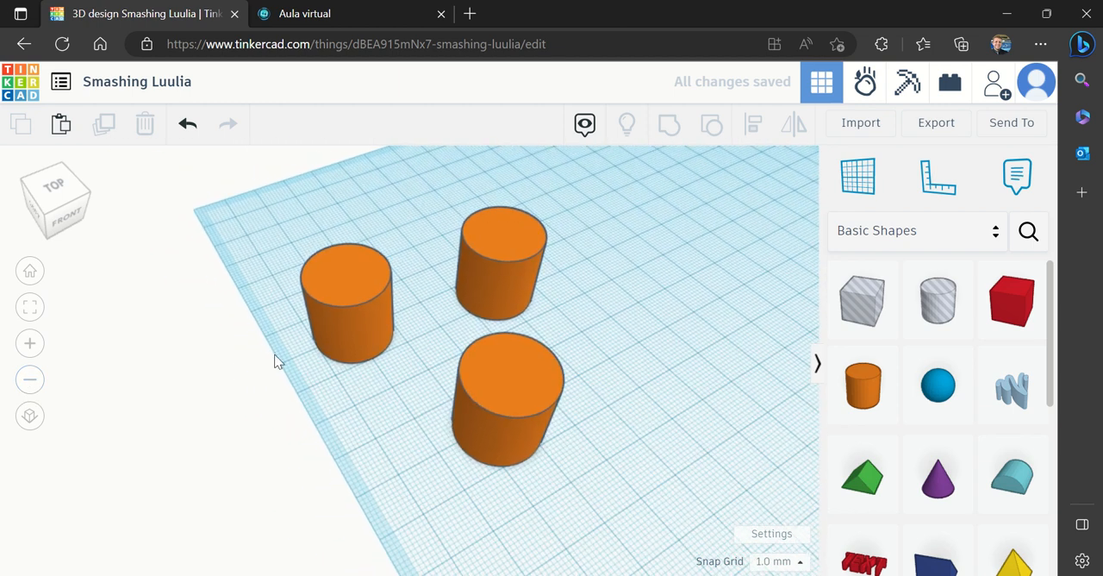
{"action": "left_click_drag", "start_coordinate": [351, 343], "coordinate": [321, 296]}
{"action": "left_click_drag", "start_coordinate": [525, 276], "coordinate": [657, 248]}
{"action": "left_click_drag", "start_coordinate": [521, 438], "coordinate": [731, 543]}
{"action": "left_click", "coordinate": [548, 407]}
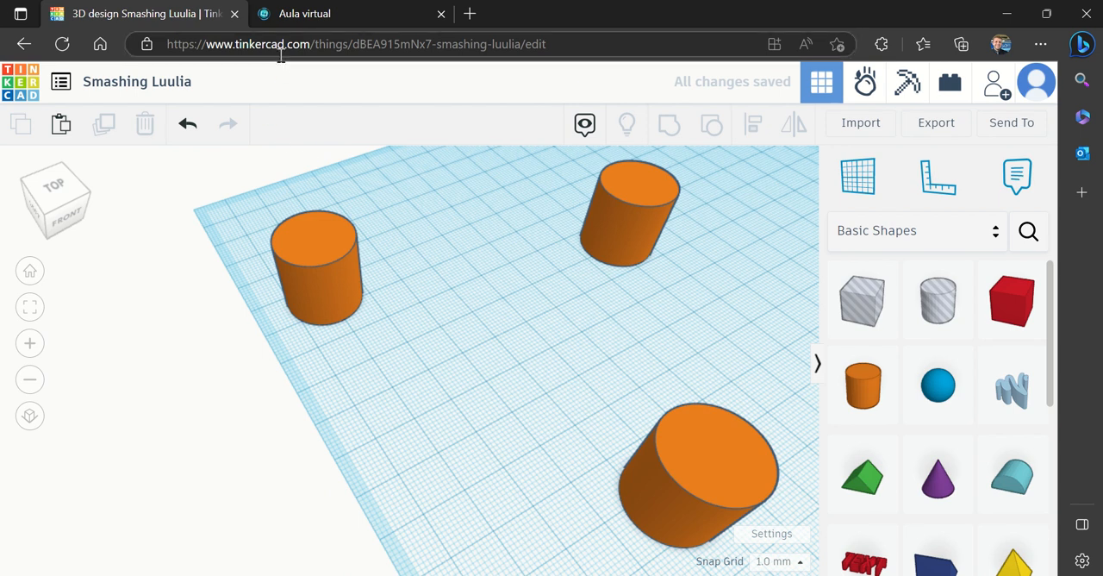
Check the Cylinder 1 measurements in Aula virtual and set the left-rear cylinder's height to 63 mm in Tinkercad
{"action": "left_click", "coordinate": [307, 14]}
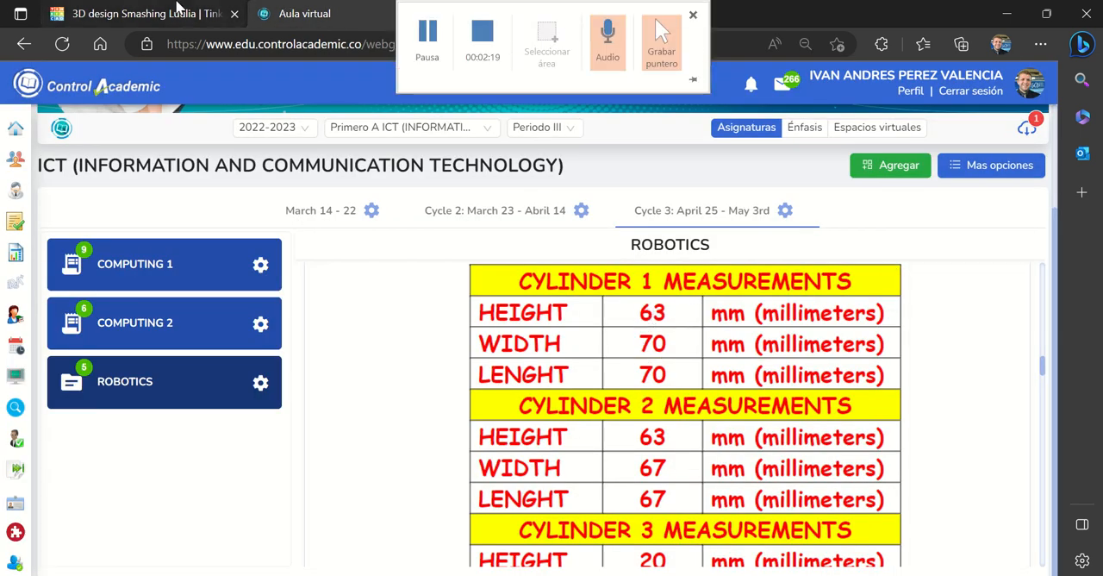
{"action": "left_click", "coordinate": [180, 10]}
{"action": "left_click", "coordinate": [326, 279]}
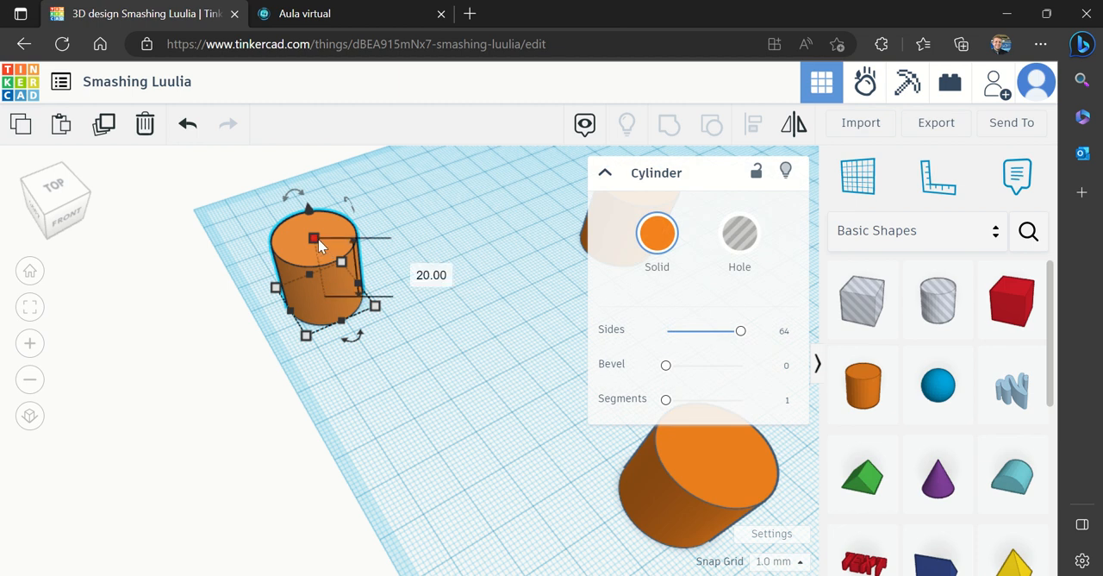
{"action": "left_click", "coordinate": [418, 270]}
{"action": "type", "text": "63"}
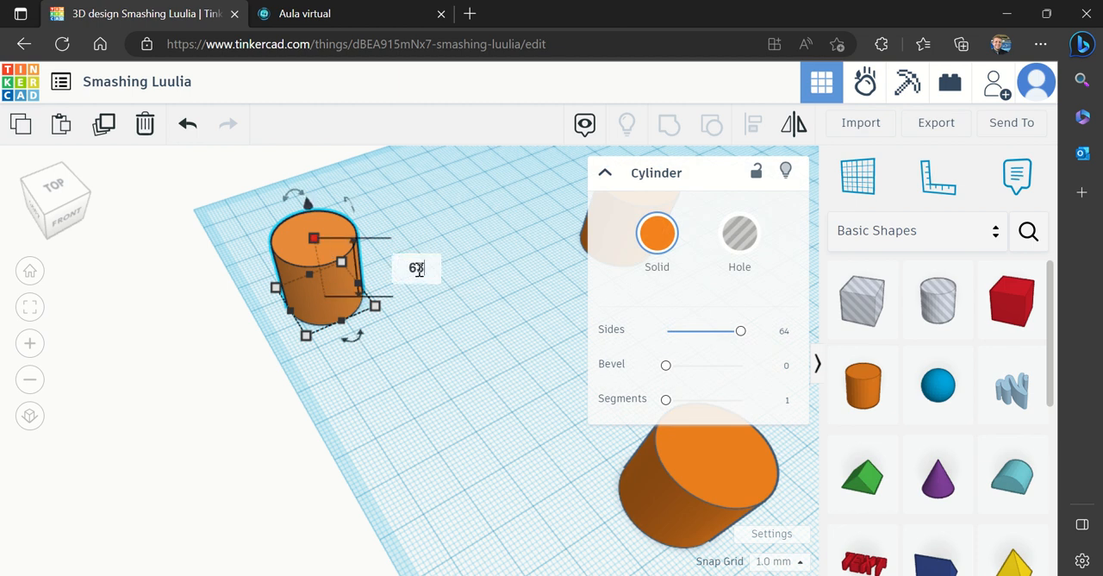
{"action": "key", "text": "Return"}
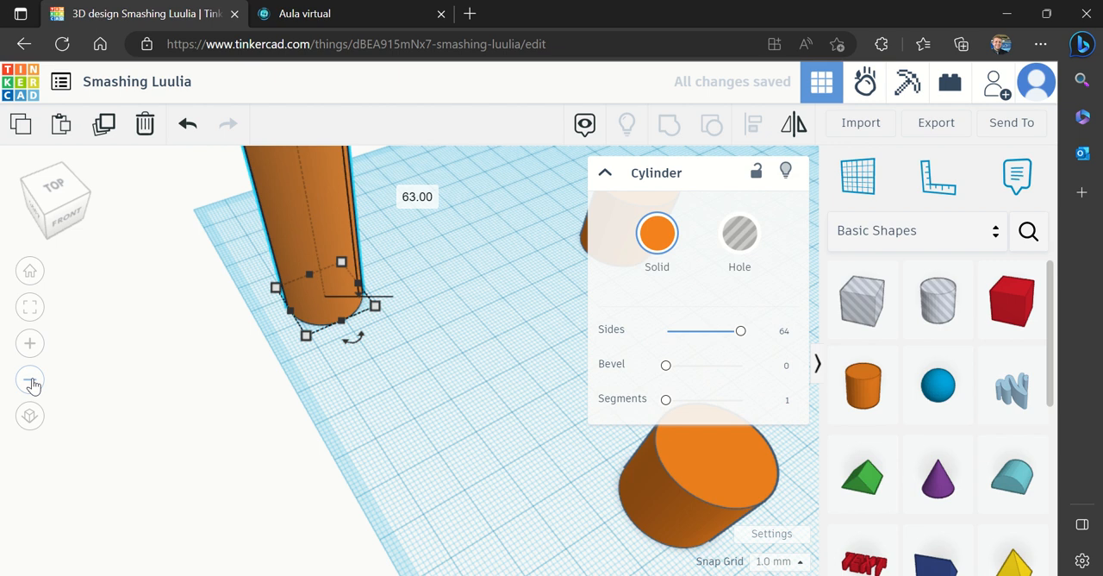
Recheck the Cylinder 1 measurements in Aula virtual and set the 63 mm tall cylinder's width and length to 70 mm in Tinkercad
{"action": "left_click", "coordinate": [30, 381]}
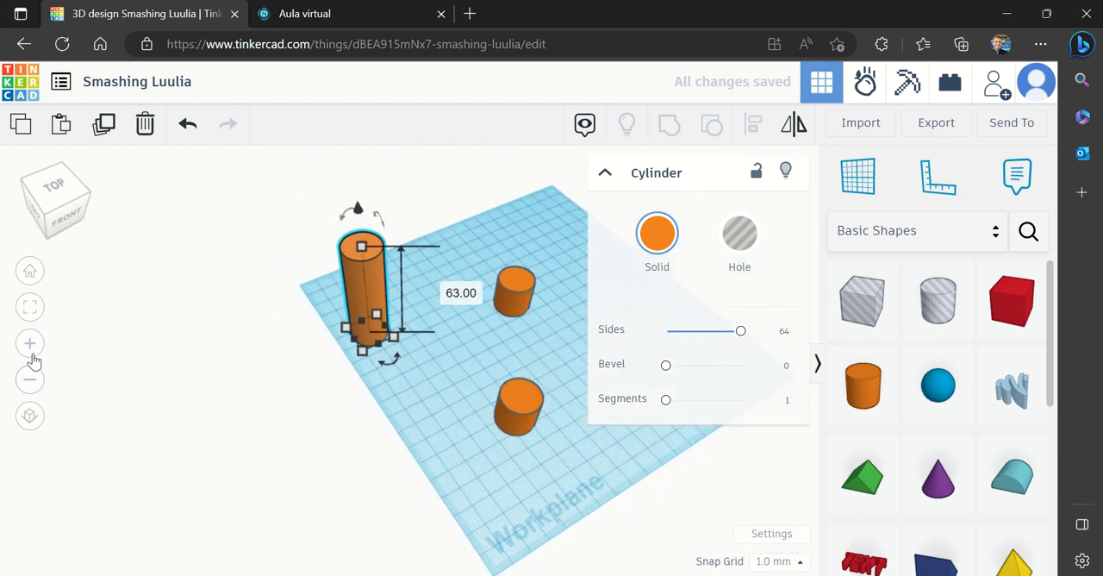
{"action": "left_click", "coordinate": [30, 343]}
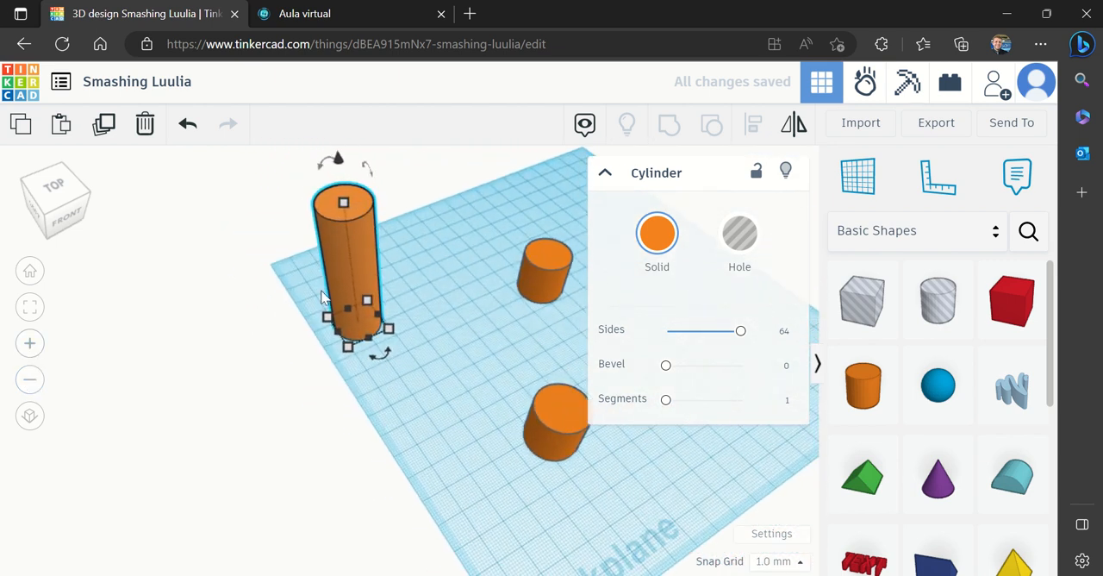
{"action": "left_click", "coordinate": [276, 12]}
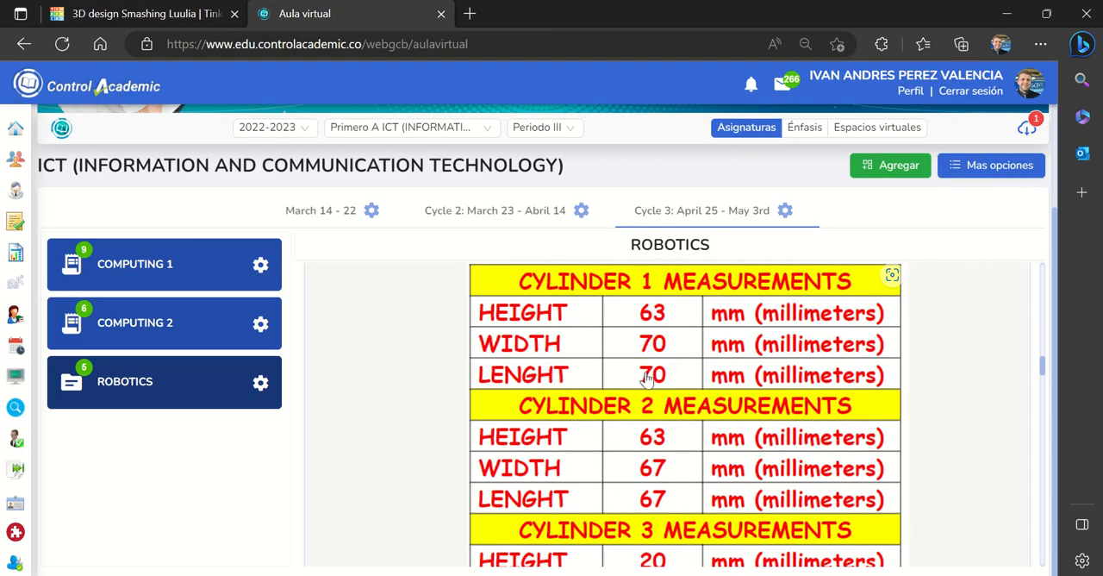
{"action": "left_click", "coordinate": [142, 12]}
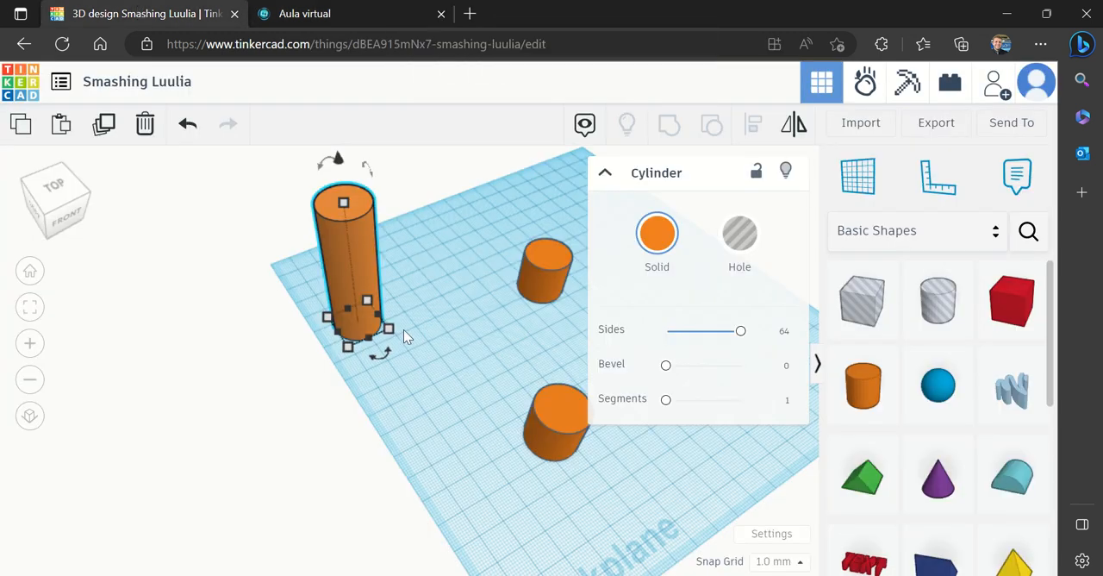
{"action": "mouse_move", "coordinate": [389, 328]}
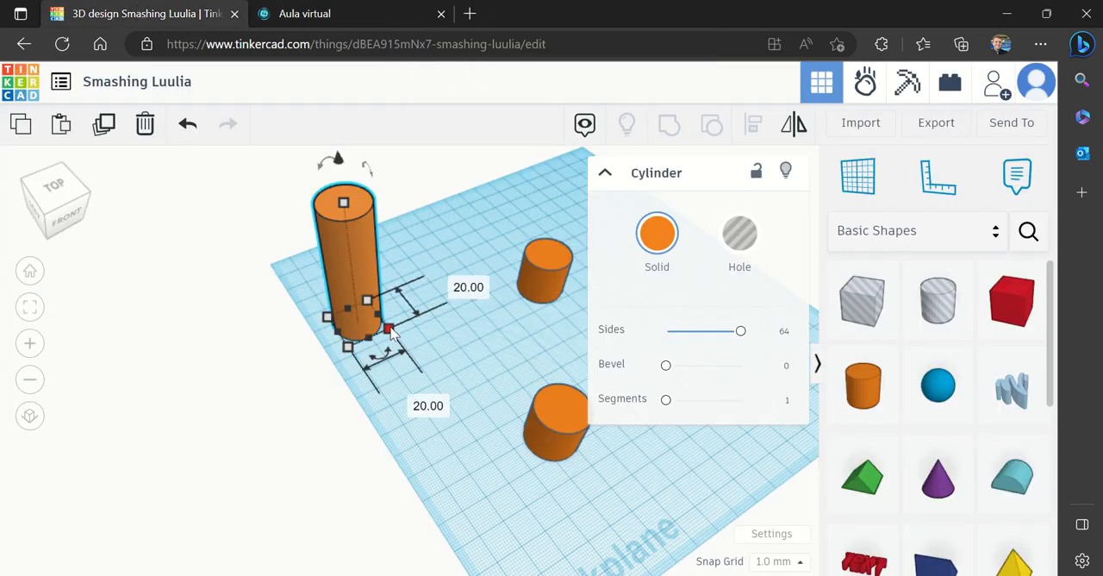
{"action": "left_click", "coordinate": [417, 398]}
{"action": "type", "text": "76"}
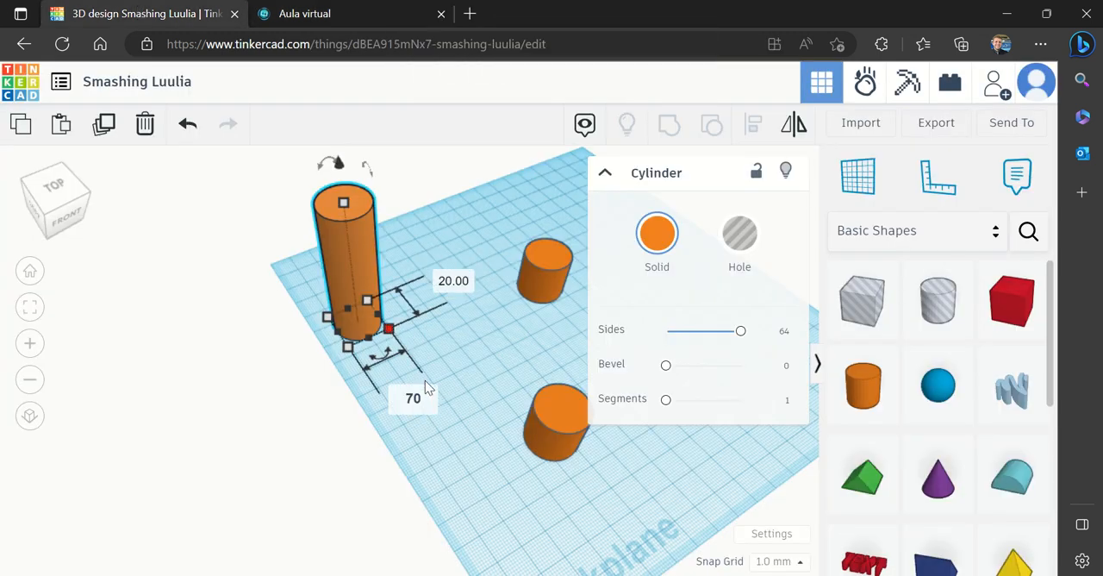
{"action": "key", "text": "Tab"}
{"action": "type", "text": "70"}
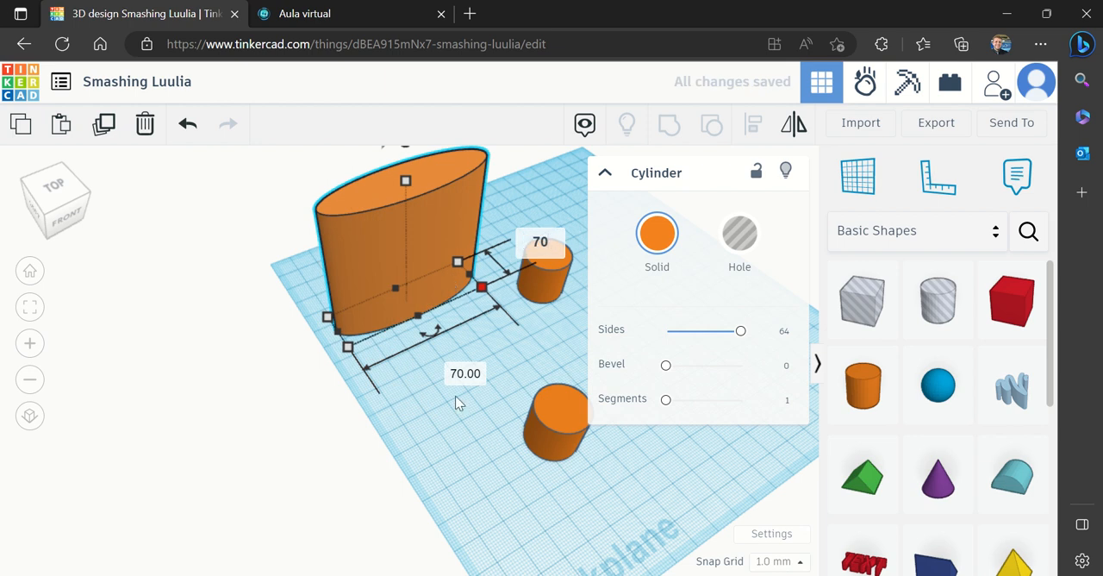
{"action": "key", "text": "Return"}
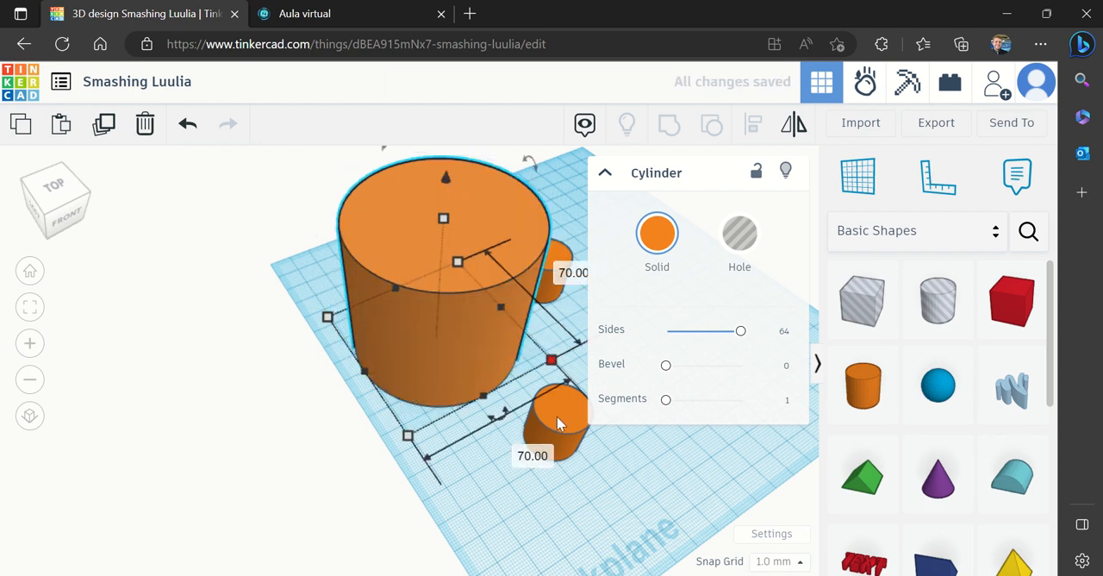
Move both small cylinders away from the enlarged cylinder and collapse the shape's properties
{"action": "left_click_drag", "start_coordinate": [601, 434], "coordinate": [776, 458]}
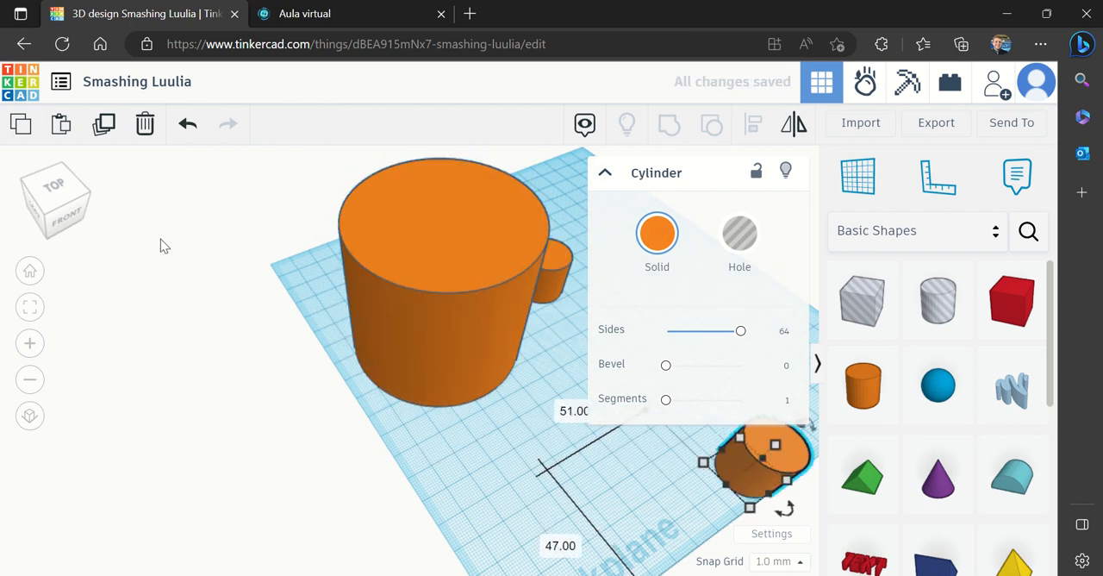
{"action": "left_click", "coordinate": [74, 217]}
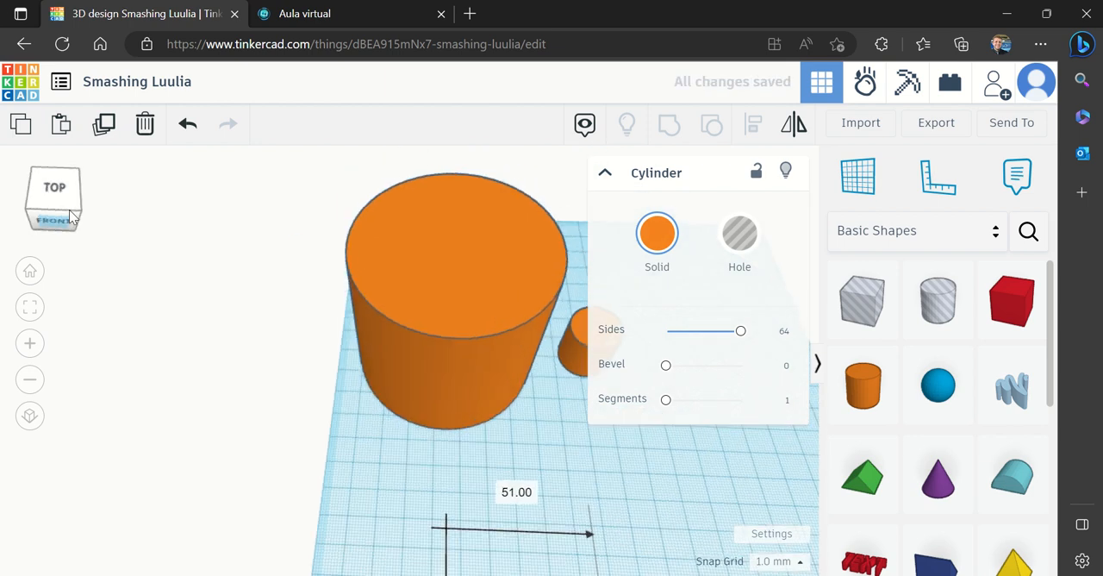
{"action": "left_click", "coordinate": [605, 175]}
{"action": "left_click_drag", "start_coordinate": [603, 339], "coordinate": [714, 345]}
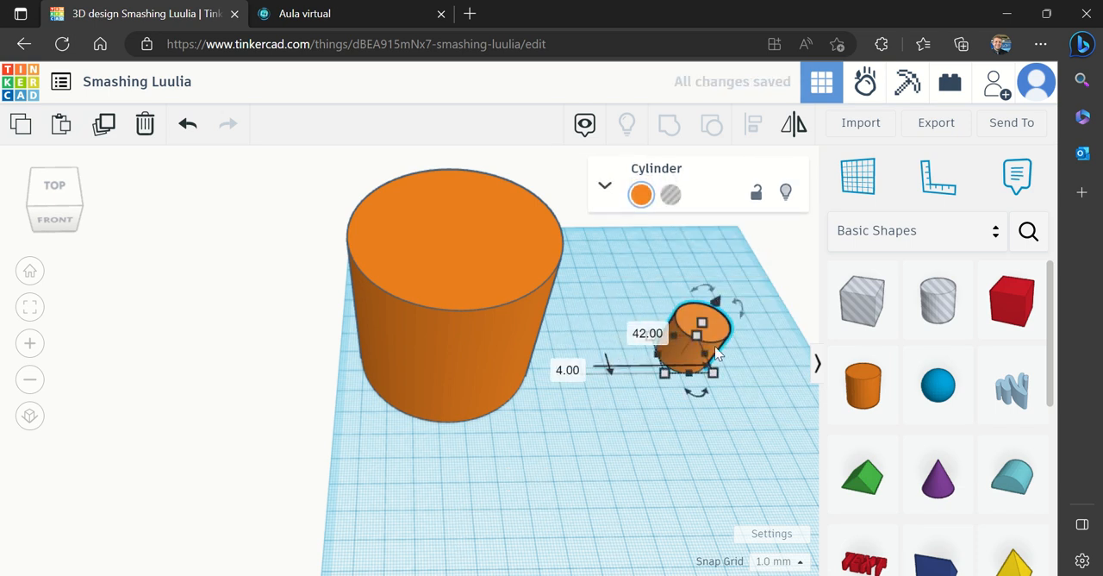
Check the Cylinder 2 measurements in Aula virtual and set the rear small cylinder's height to 63 mm in Tinkercad
{"action": "left_click", "coordinate": [324, 12]}
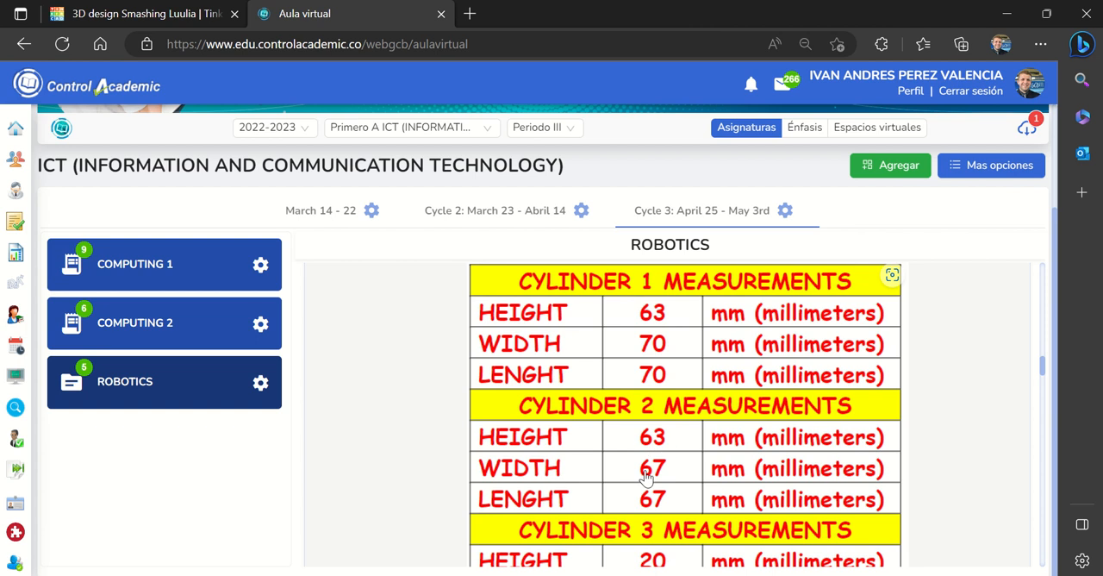
{"action": "left_click", "coordinate": [164, 9]}
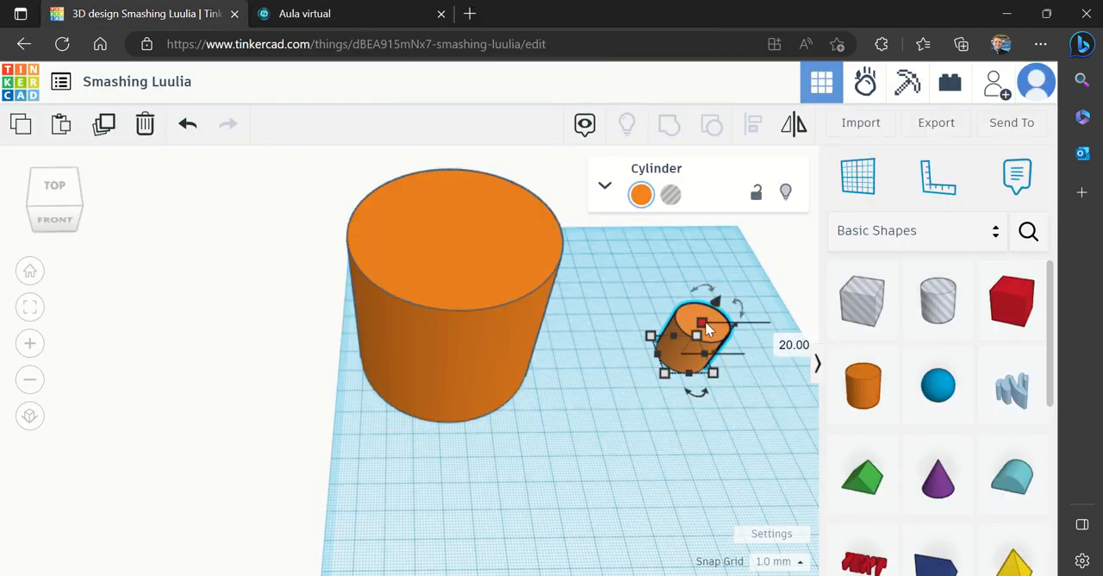
{"action": "left_click", "coordinate": [773, 341]}
{"action": "type", "text": "6"}
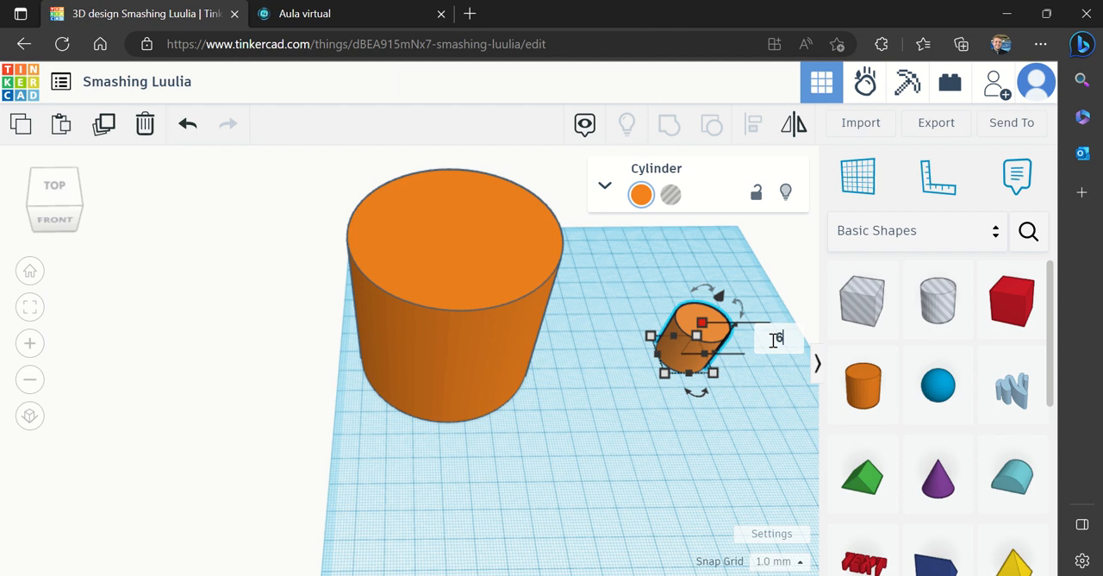
{"action": "type", "text": "3"}
{"action": "key", "text": "Return"}
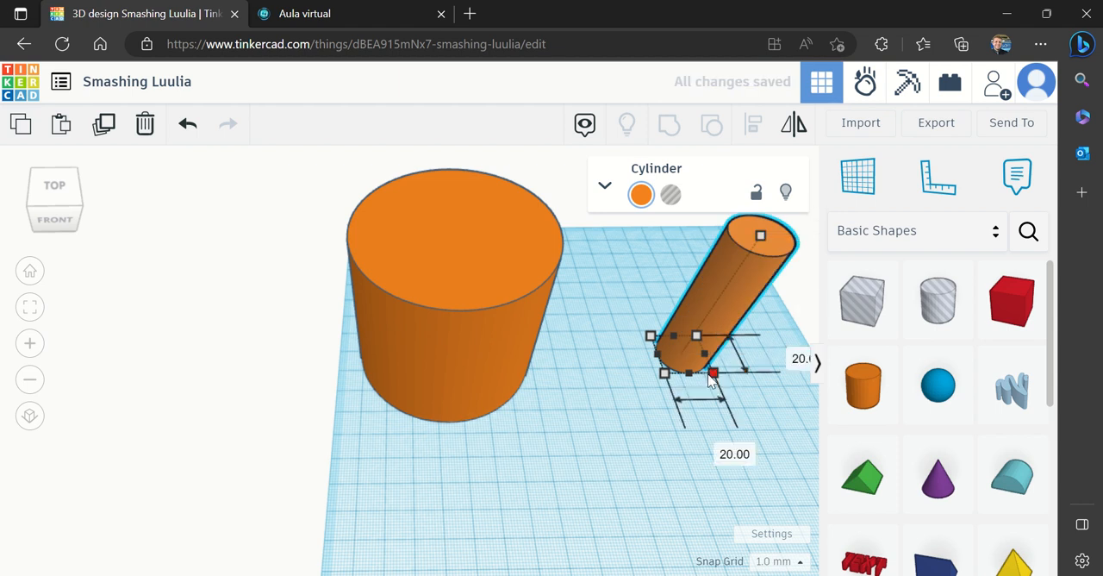
Set the second tall cylinder's width to 67 mm and move it closer to the first large cylinder
{"action": "left_click", "coordinate": [720, 448]}
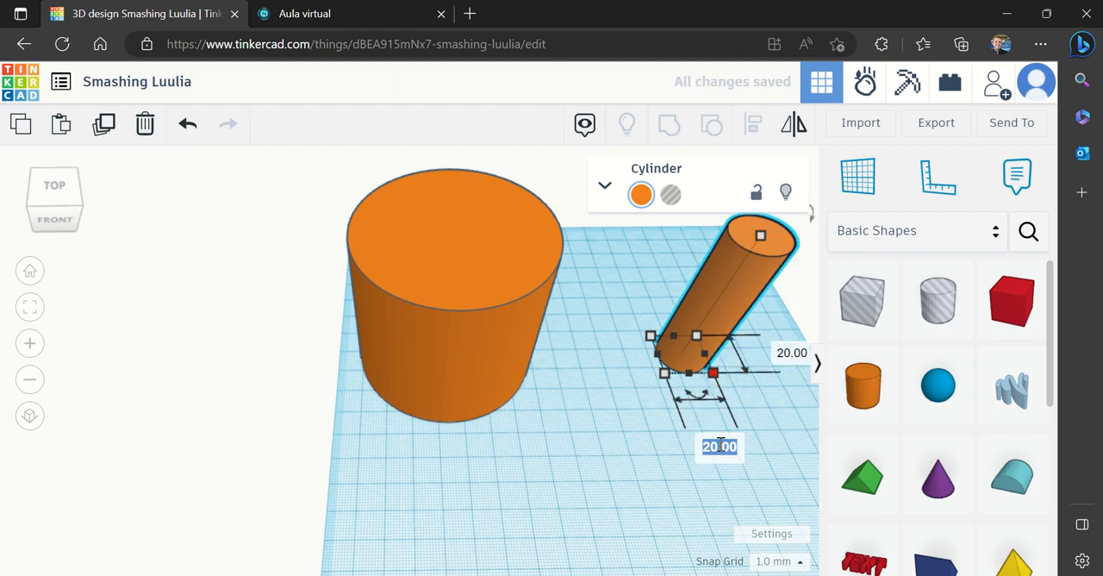
{"action": "type", "text": "67"}
{"action": "key", "text": "Return"}
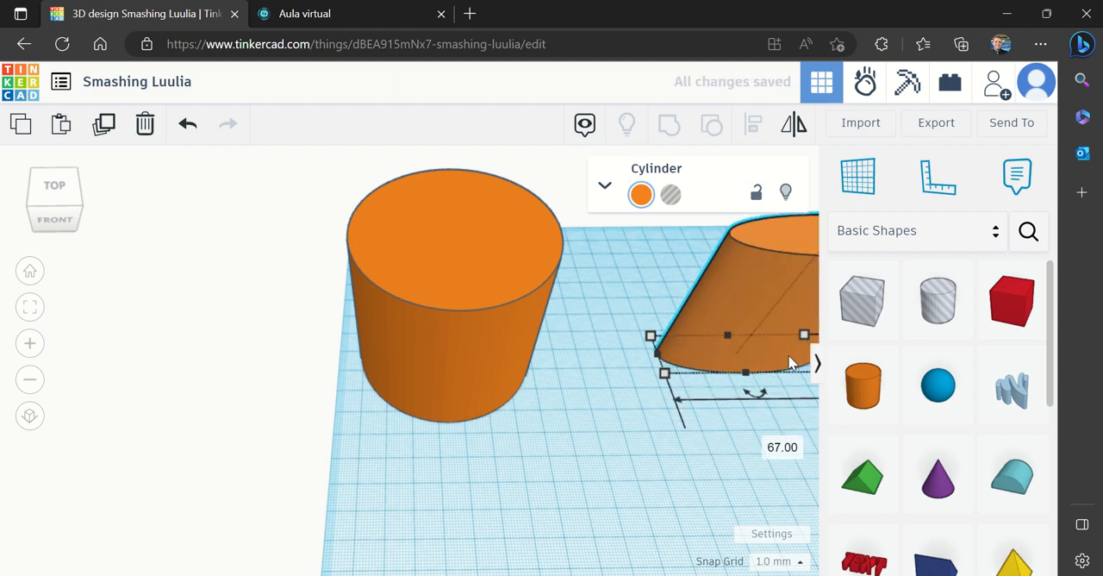
{"action": "left_click_drag", "start_coordinate": [733, 308], "coordinate": [592, 340]}
{"action": "left_click", "coordinate": [715, 390]}
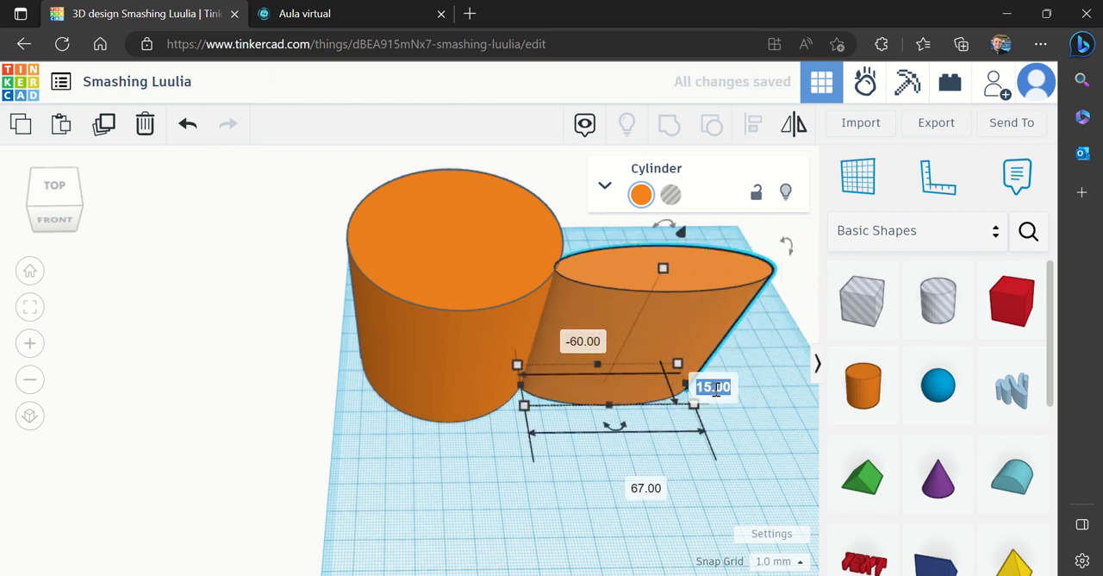
{"action": "type", "text": "67"}
{"action": "key", "text": "Return"}
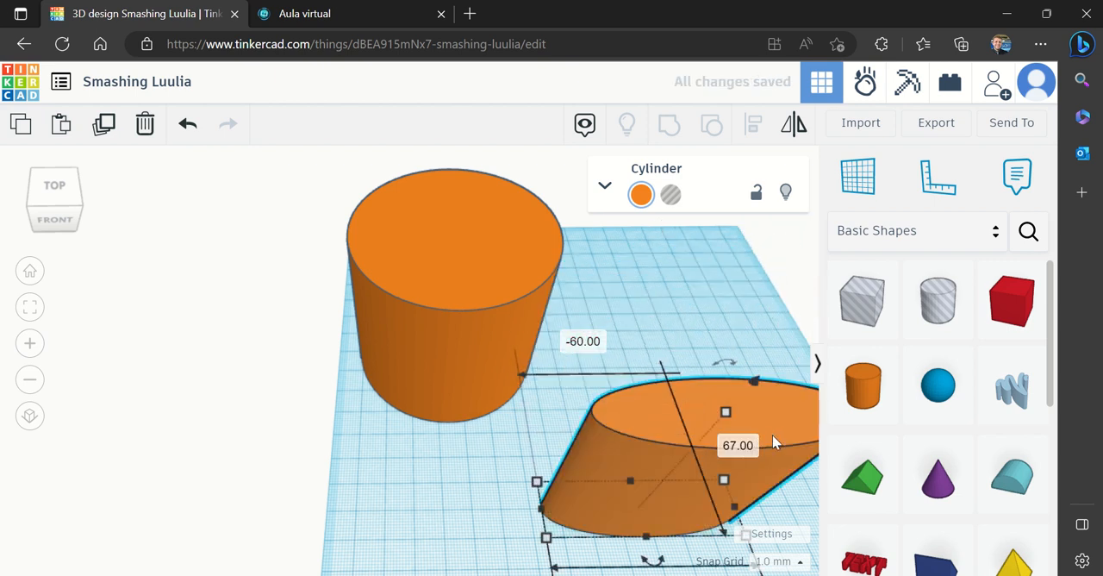
Move the 67 mm wide cylinder back beside the first large cylinder and set its length to 67 mm
{"action": "left_click_drag", "start_coordinate": [770, 431], "coordinate": [725, 262]}
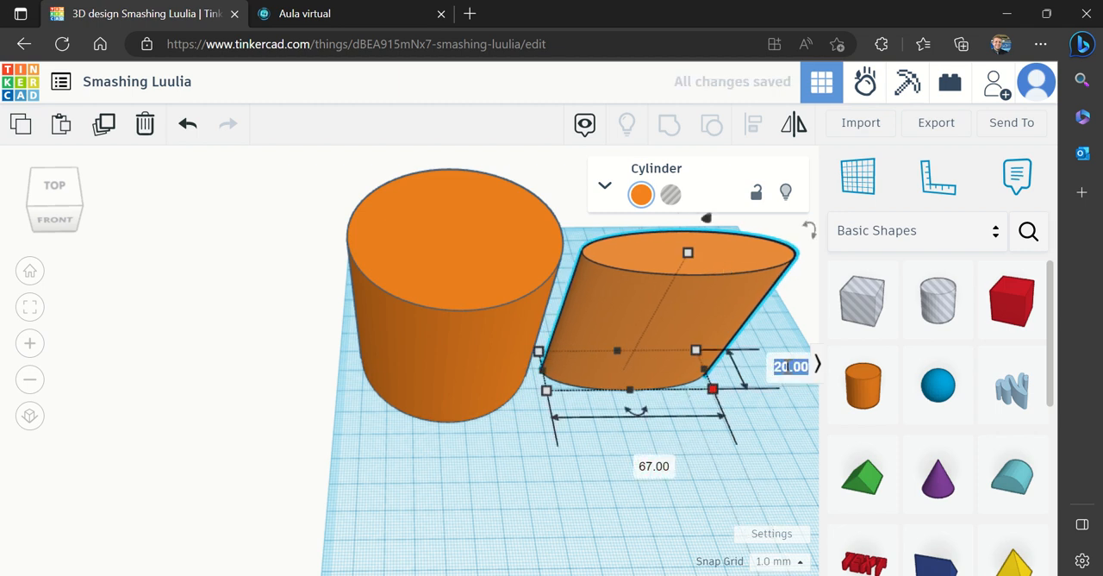
{"action": "type", "text": "67"}
{"action": "key", "text": "Return"}
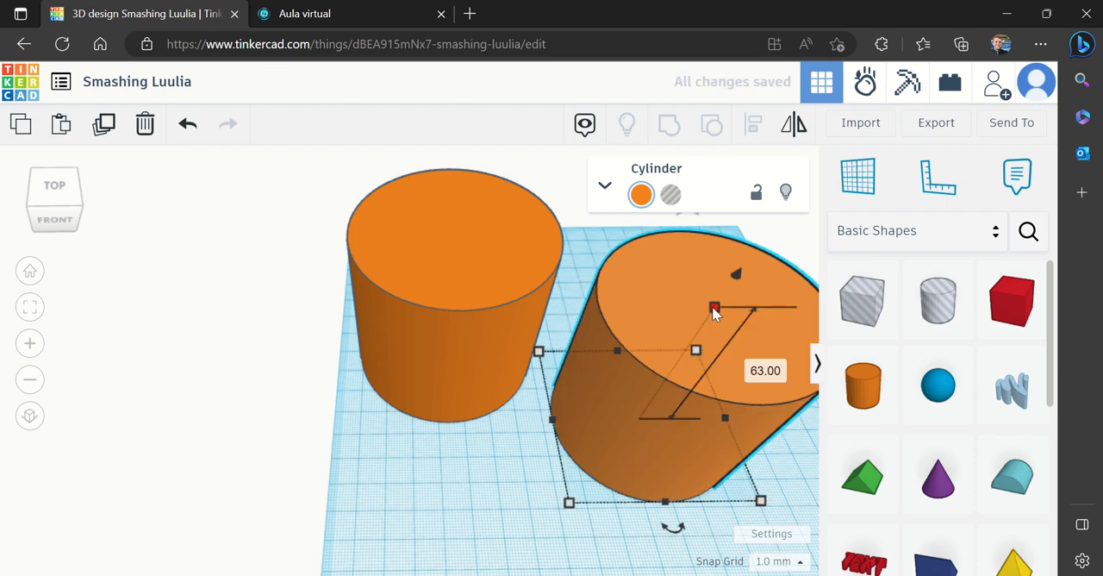
Check the first large cylinder's base dimensions, then move the second one farther back and turn it into a hole
{"action": "left_click", "coordinate": [468, 337]}
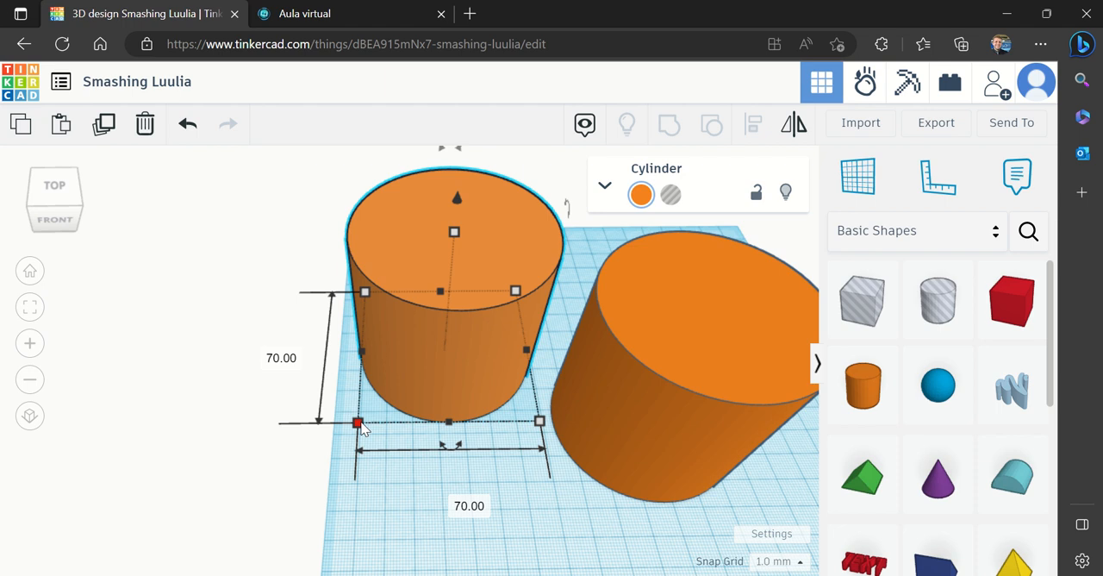
{"action": "left_click", "coordinate": [691, 264]}
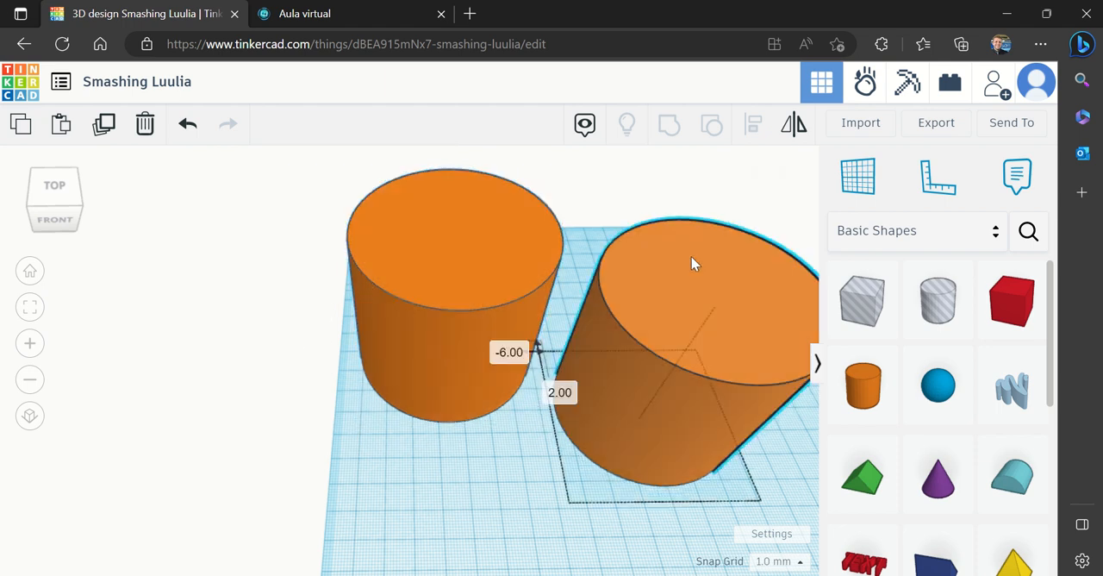
{"action": "left_click_drag", "start_coordinate": [691, 257], "coordinate": [687, 241]}
{"action": "left_click", "coordinate": [671, 201]}
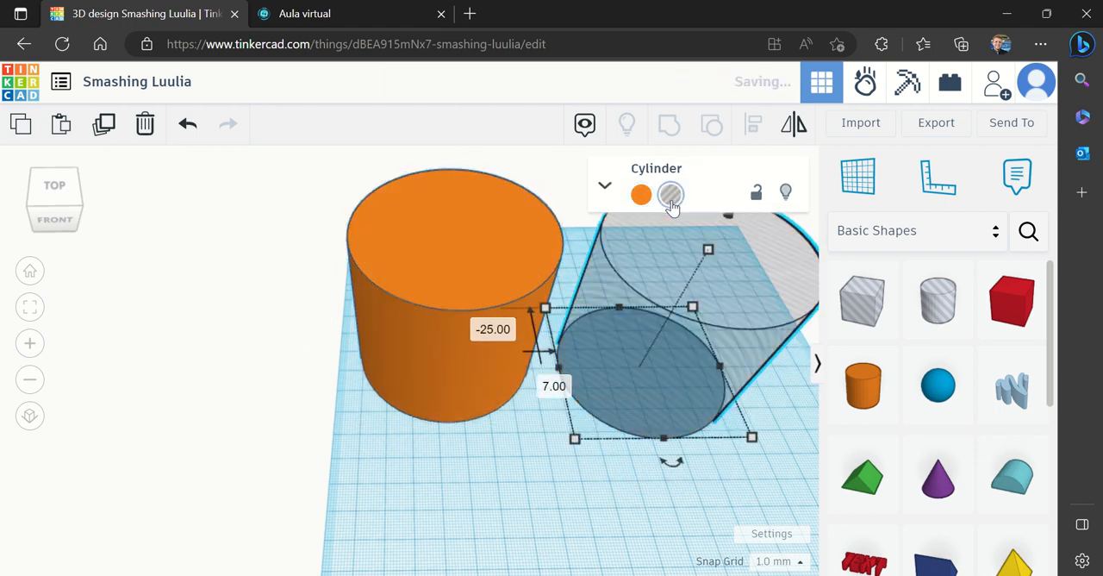
Recheck the cylinder measurements in Aula virtual, then move the hole cylinder and the solid large cylinder farther back on the Tinkercad workplane
{"action": "left_click", "coordinate": [315, 14]}
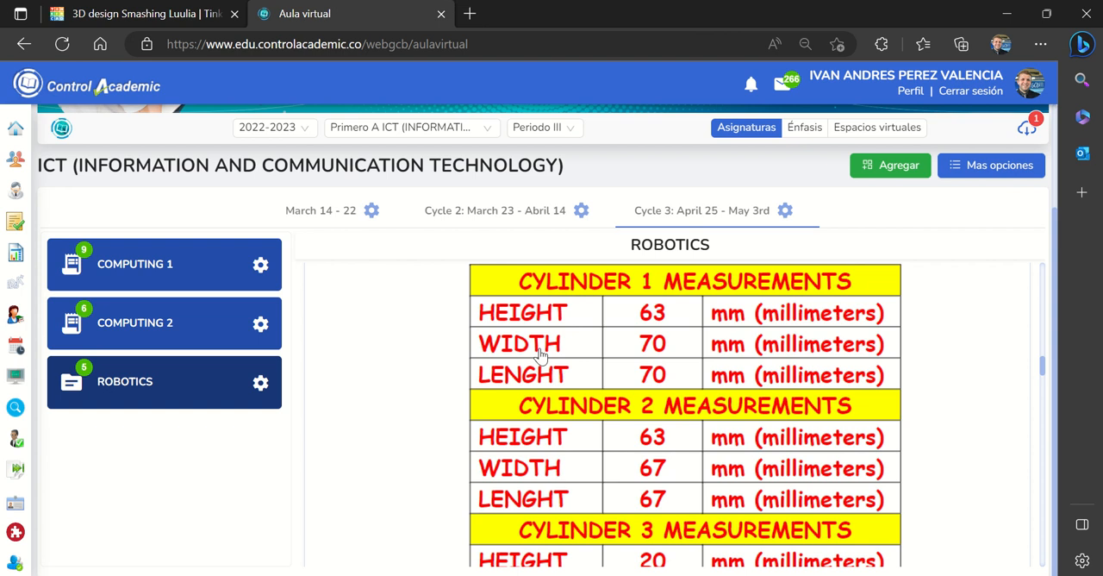
{"action": "left_click", "coordinate": [152, 17]}
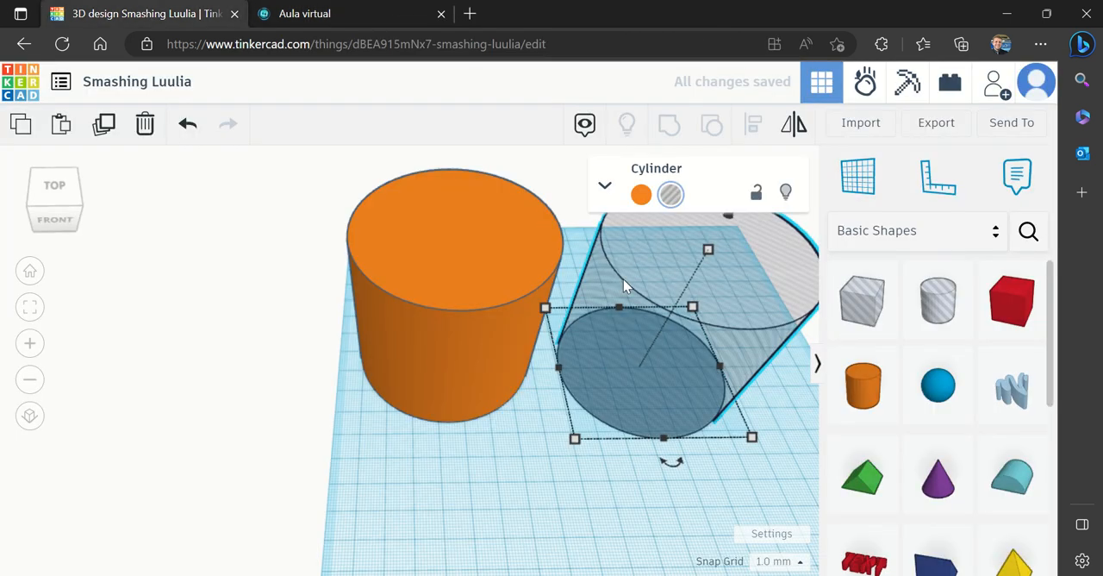
{"action": "left_click_drag", "start_coordinate": [750, 345], "coordinate": [790, 259]}
{"action": "left_click_drag", "start_coordinate": [483, 351], "coordinate": [499, 307]}
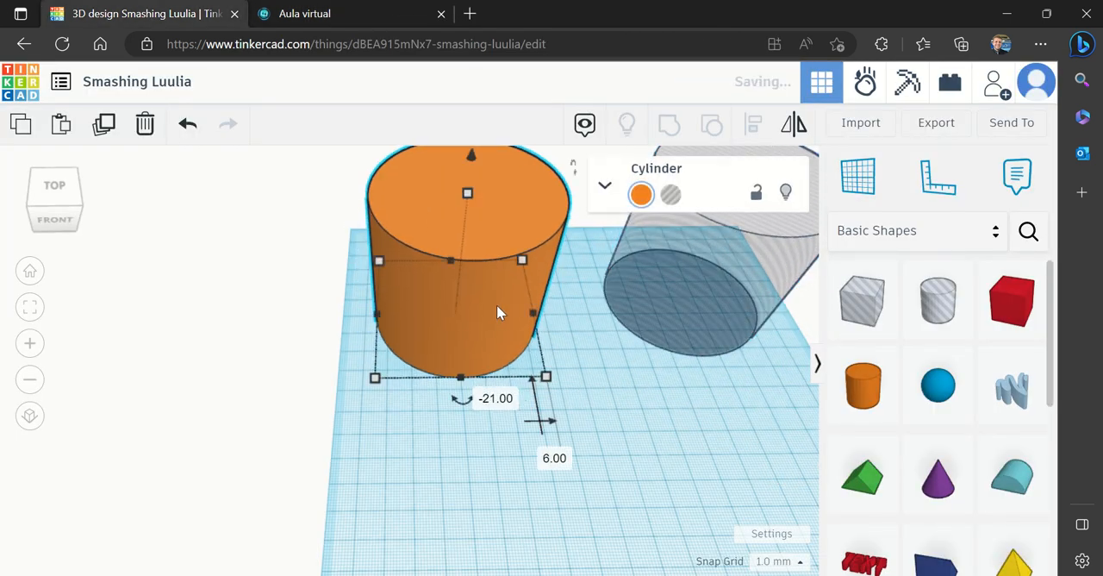
Hide the shapes library and move the small front cylinder toward the middle of the workplane
{"action": "left_click", "coordinate": [820, 365]}
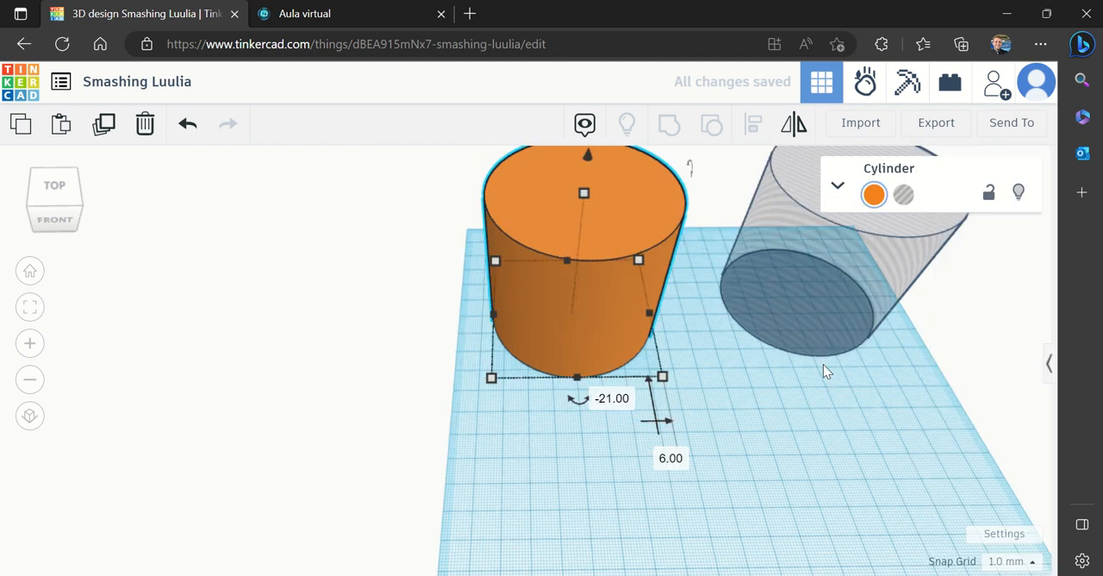
{"action": "left_click", "coordinate": [32, 275]}
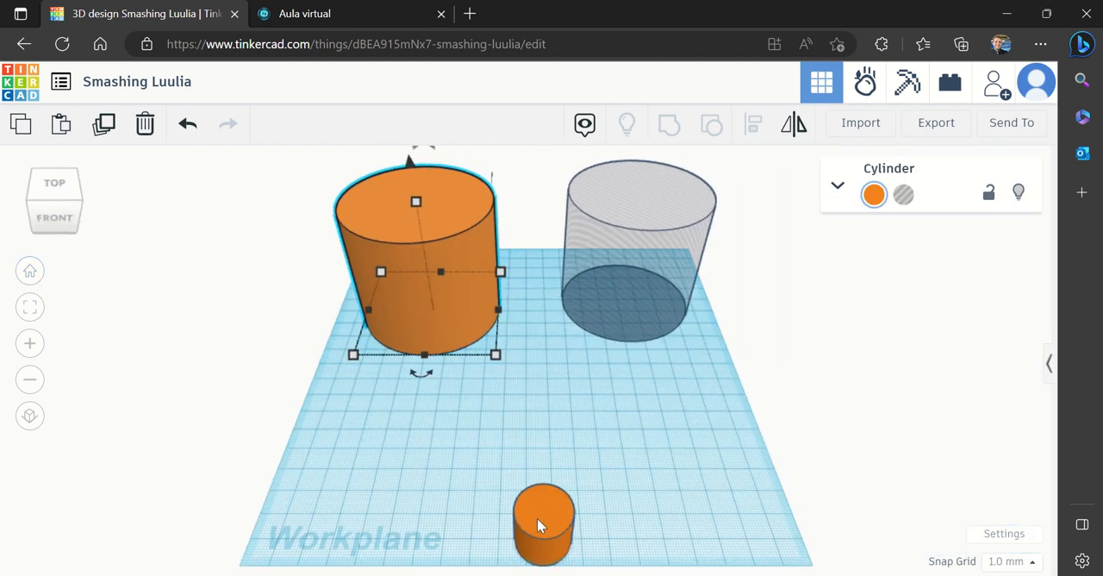
{"action": "left_click_drag", "start_coordinate": [537, 518], "coordinate": [524, 411]}
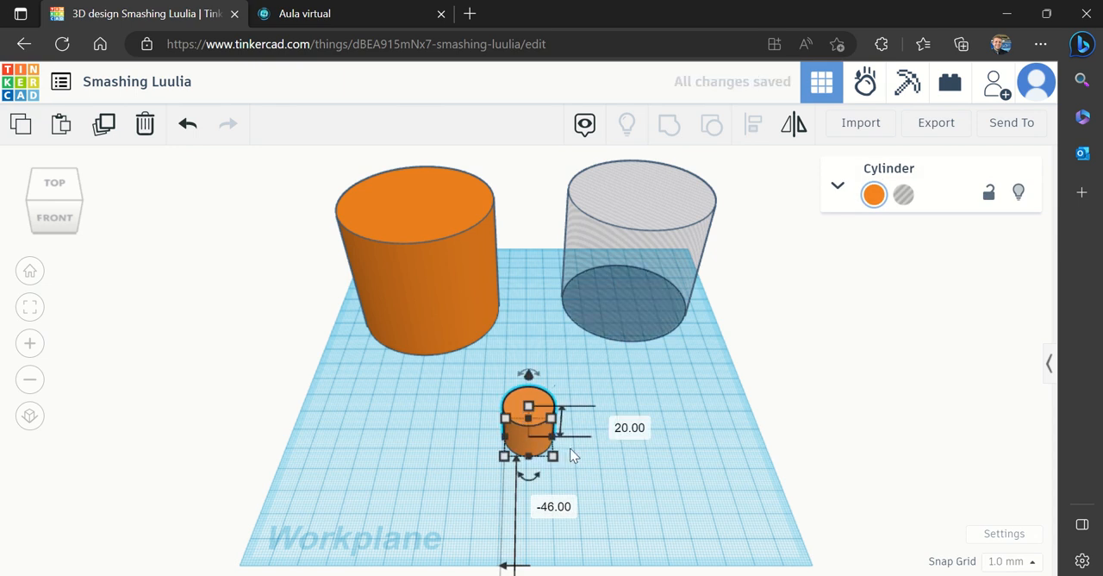
Check the Cylinder 3 measurements in Aula virtual and set the small cylinder's width and length to 24.75 mm in Tinkercad
{"action": "left_click", "coordinate": [385, 8]}
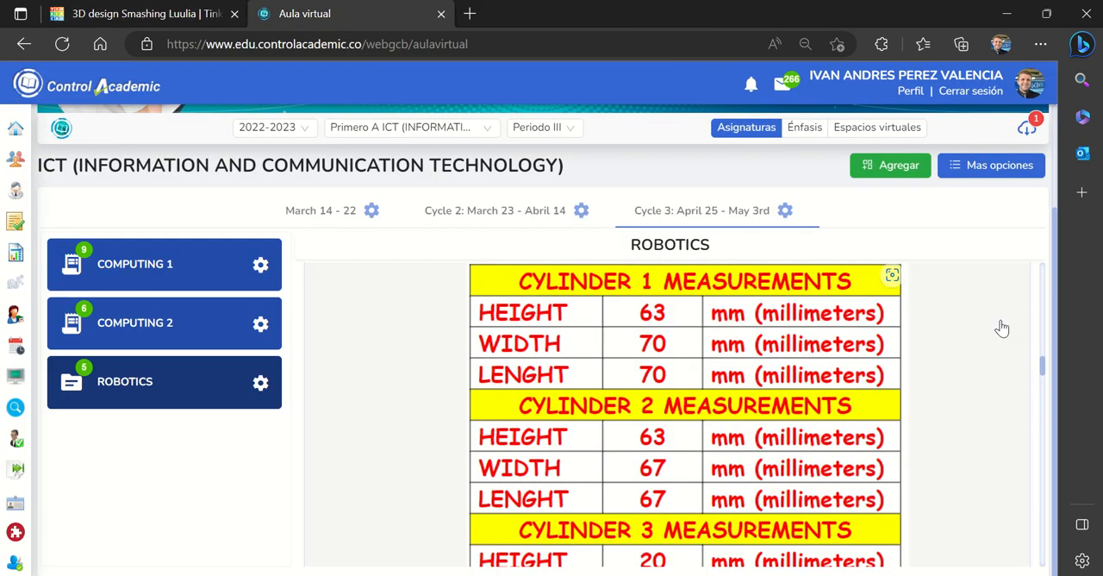
{"action": "left_click_drag", "start_coordinate": [1043, 368], "coordinate": [1043, 376]}
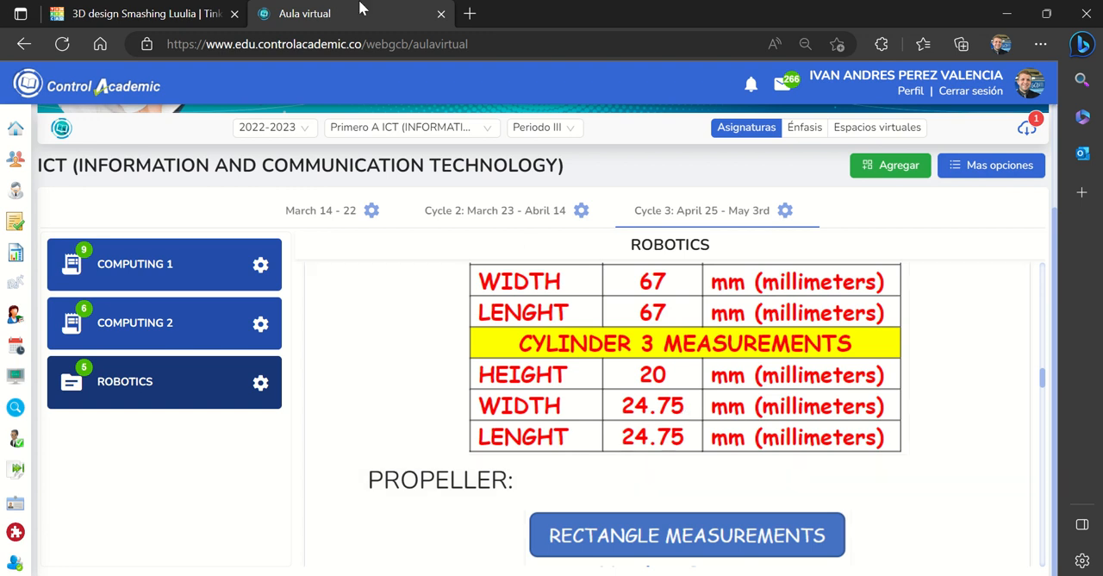
{"action": "left_click", "coordinate": [147, 14]}
{"action": "mouse_move", "coordinate": [556, 456]}
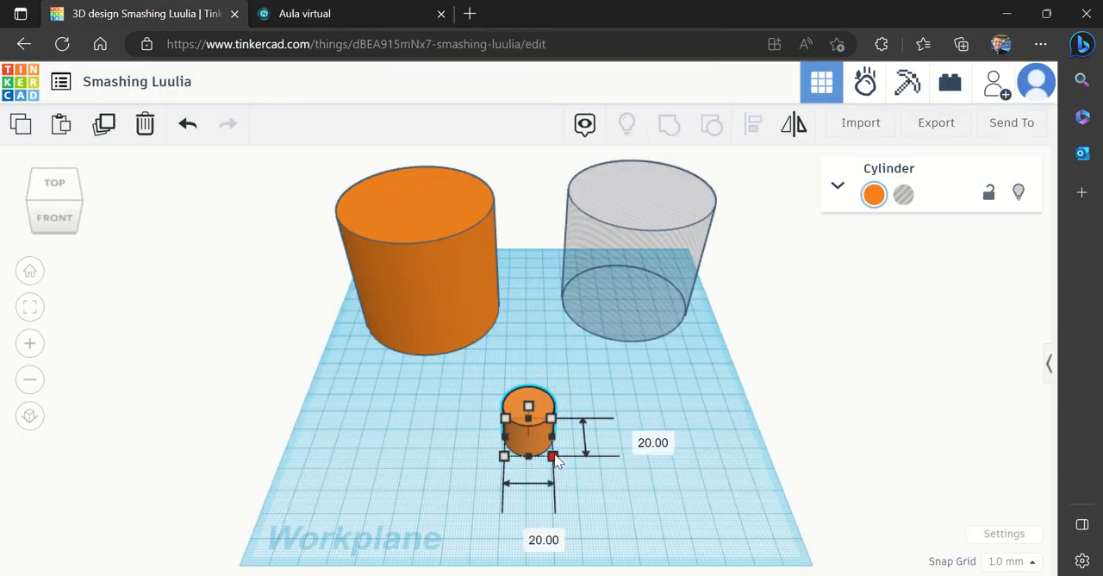
{"action": "left_click", "coordinate": [539, 532]}
{"action": "type", "text": "24.75"}
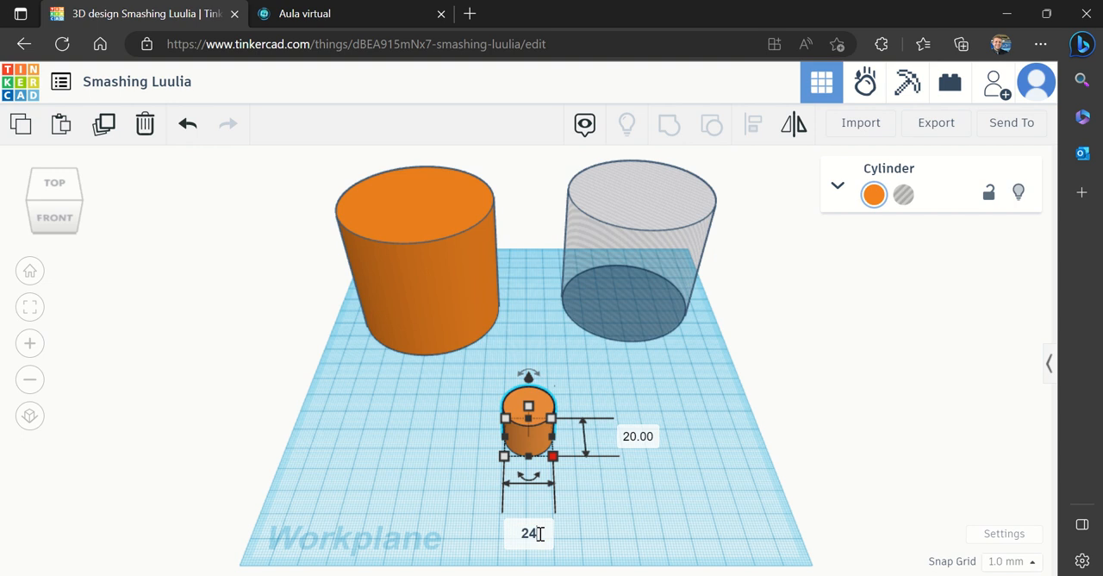
{"action": "left_click", "coordinate": [637, 436]}
{"action": "type", "text": "24."}
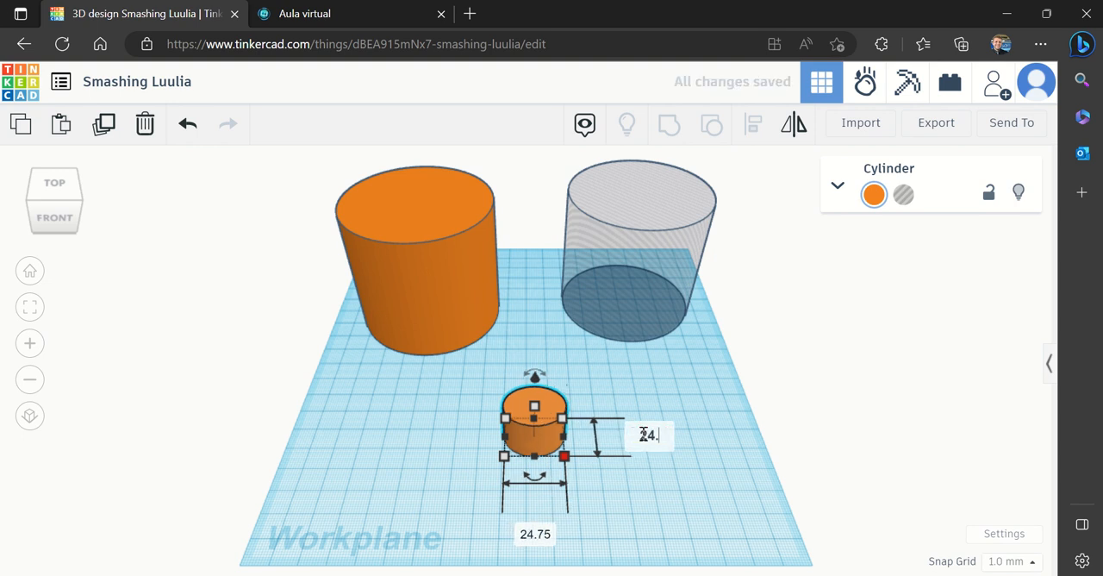
{"action": "type", "text": "75"}
{"action": "key", "text": "Return"}
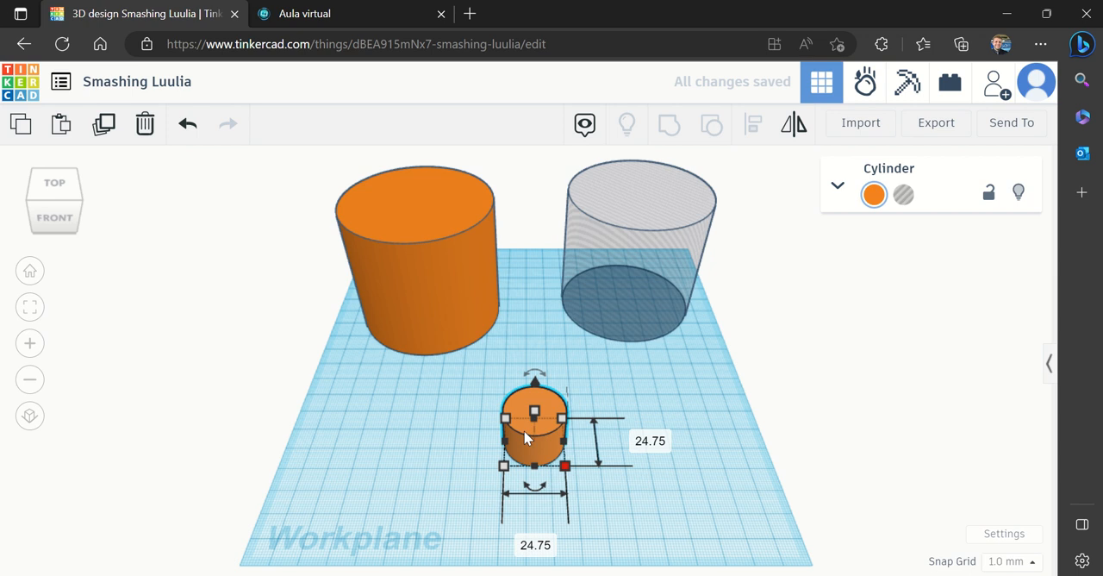
Turn the small cylinder into a hole and move it toward the workplane's front right corner
{"action": "left_click", "coordinate": [344, 13]}
{"action": "left_click", "coordinate": [168, 15]}
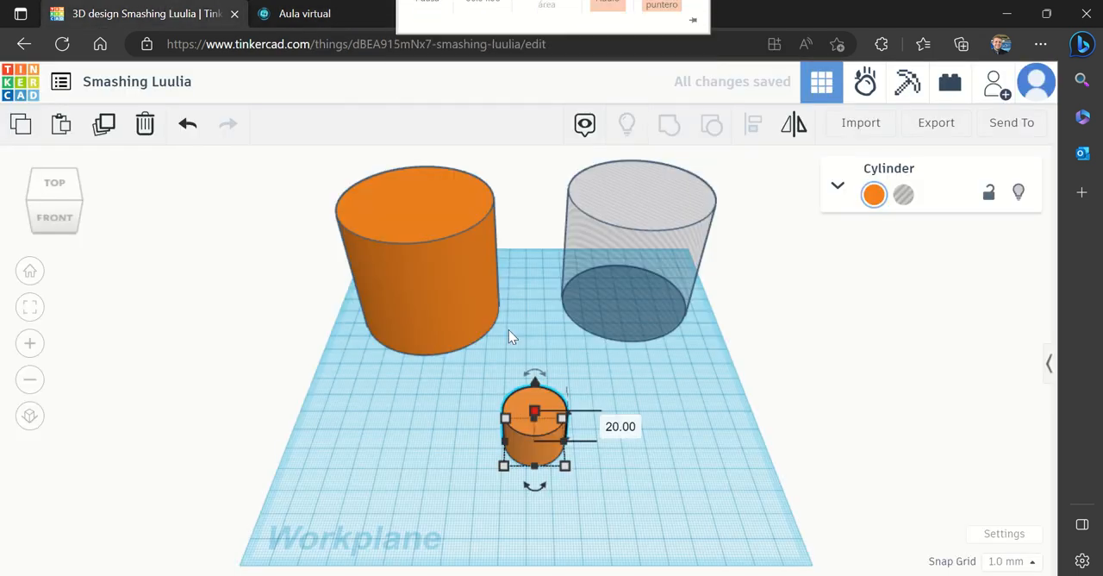
{"action": "left_click", "coordinate": [638, 480]}
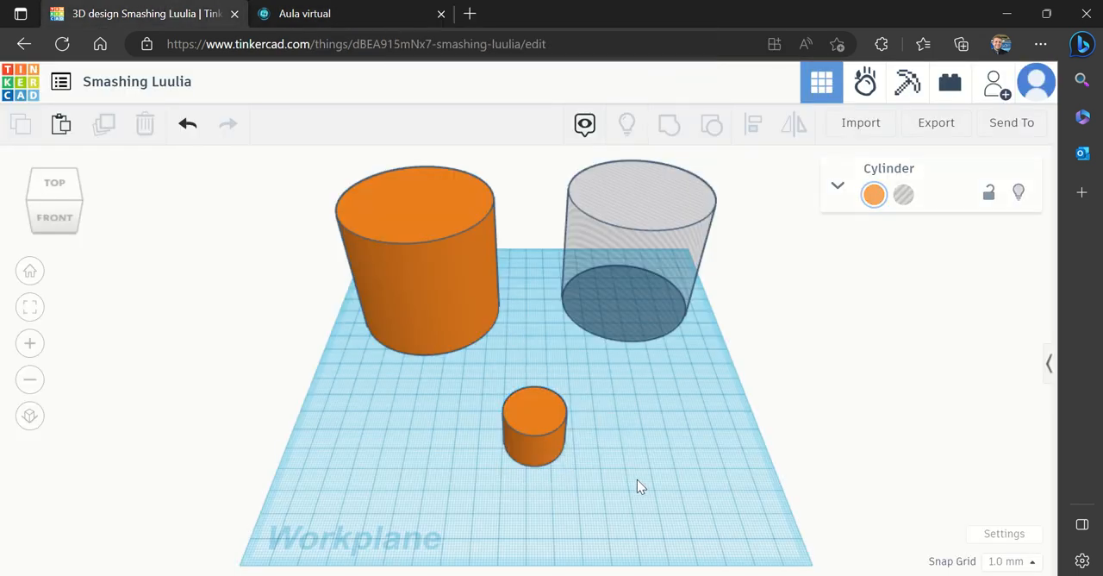
{"action": "left_click", "coordinate": [547, 435]}
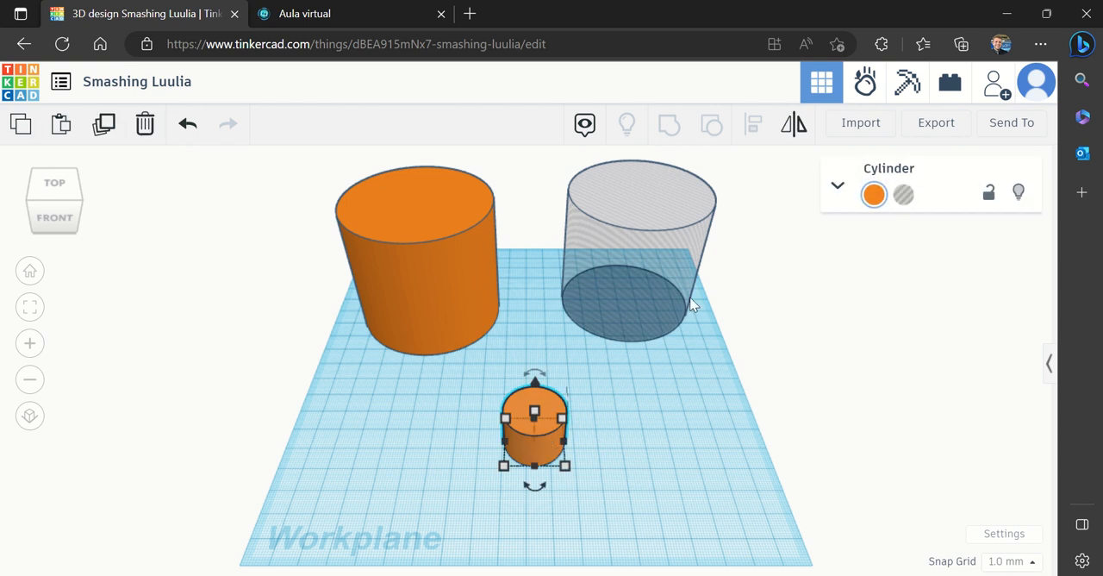
{"action": "left_click", "coordinate": [900, 207]}
{"action": "left_click", "coordinate": [741, 470]}
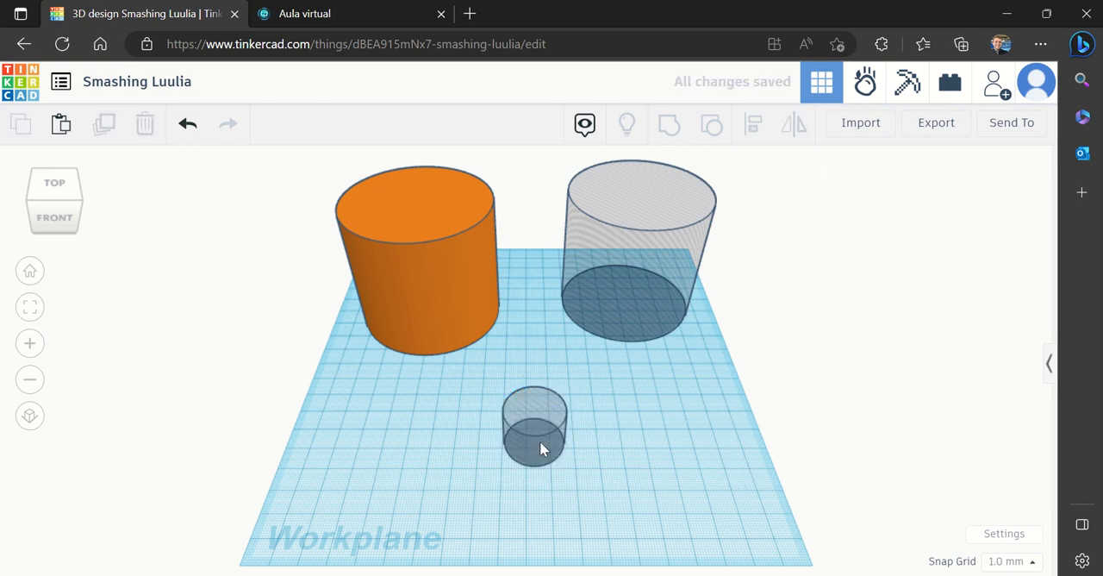
{"action": "left_click_drag", "start_coordinate": [540, 441], "coordinate": [739, 494]}
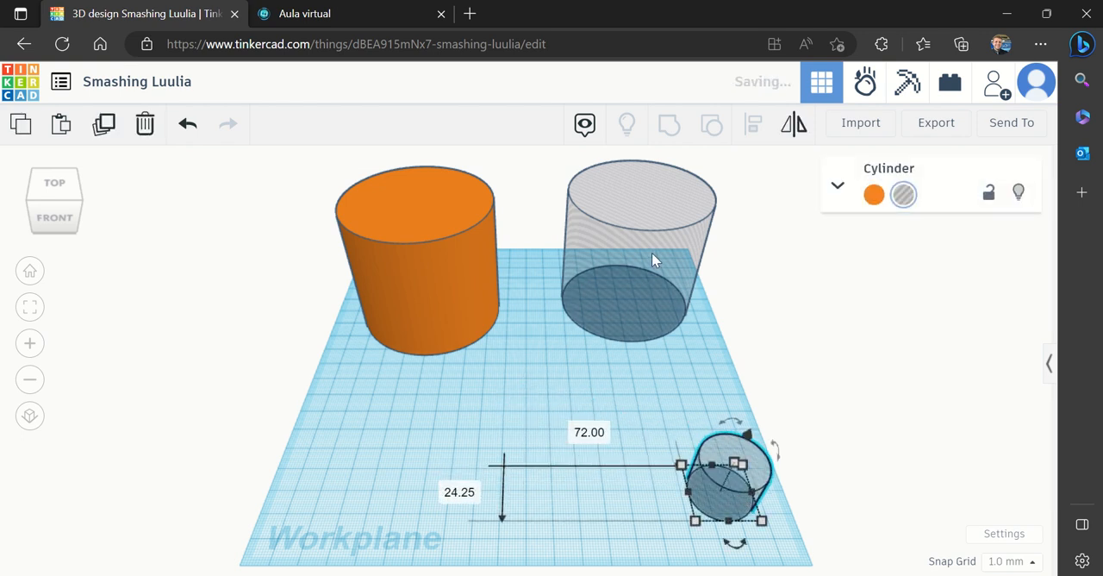
Move the large hole cylinder and the solid large cylinder closer together at the back of the workplane
{"action": "left_click_drag", "start_coordinate": [642, 277], "coordinate": [609, 297]}
{"action": "left_click", "coordinate": [586, 461]}
{"action": "left_click_drag", "start_coordinate": [437, 306], "coordinate": [446, 296]}
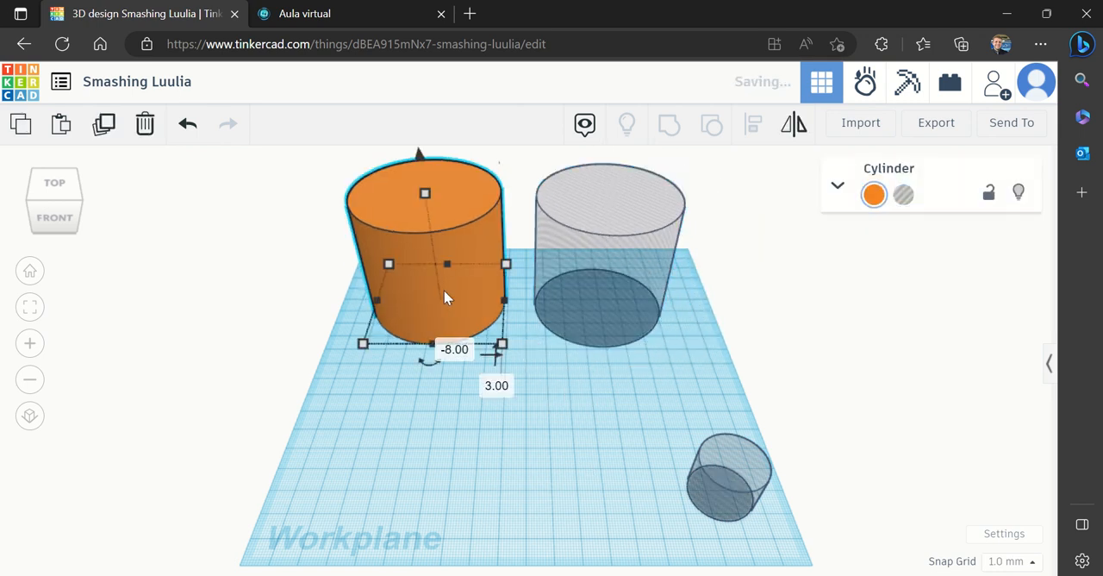
{"action": "left_click", "coordinate": [728, 349]}
{"action": "left_click_drag", "start_coordinate": [722, 346], "coordinate": [308, 246]}
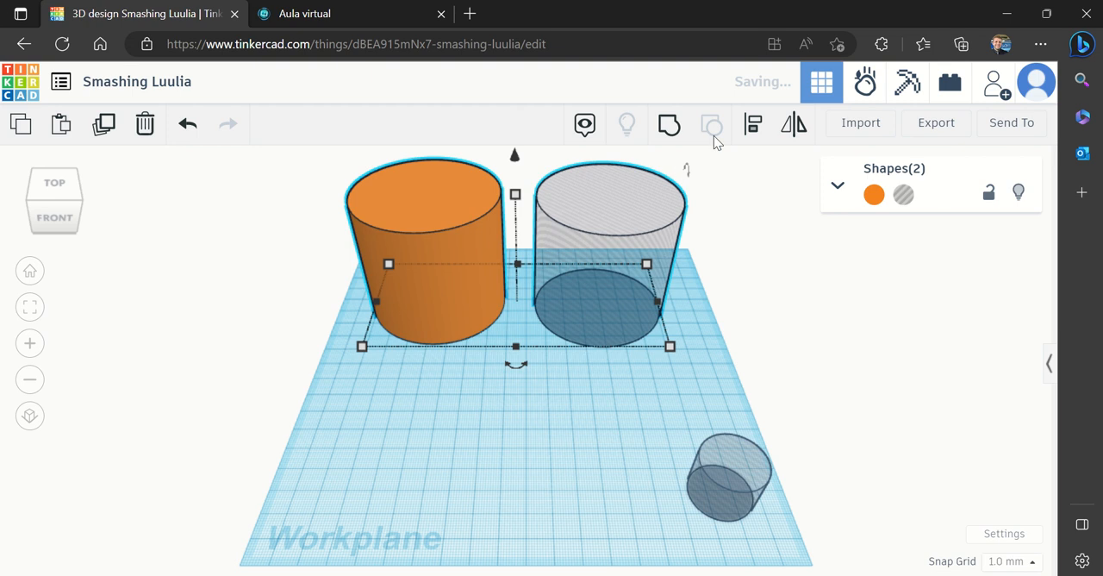
{"action": "left_click", "coordinate": [754, 128]}
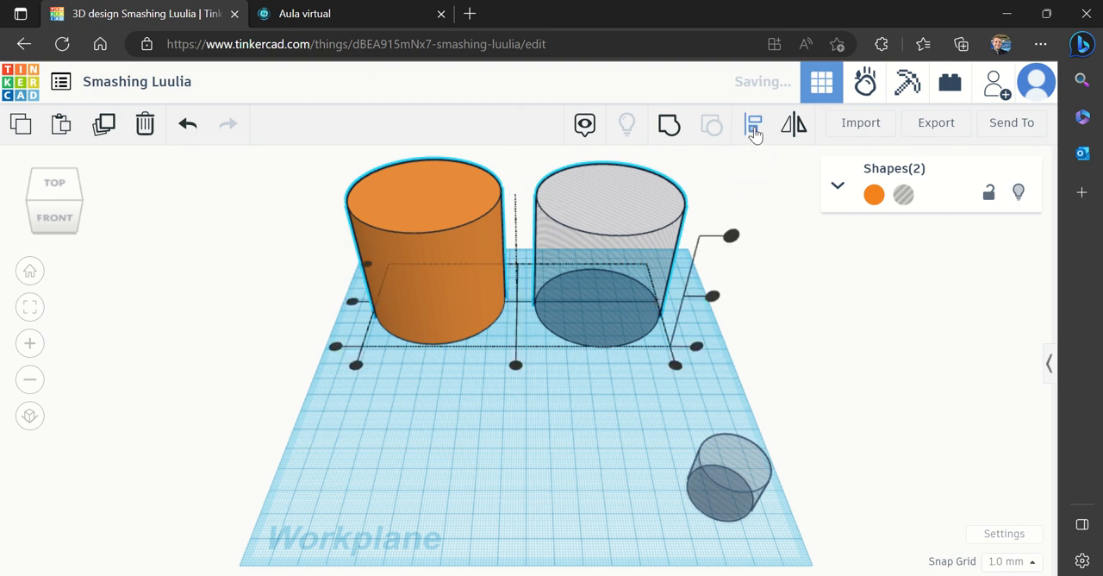
{"action": "left_click", "coordinate": [562, 523]}
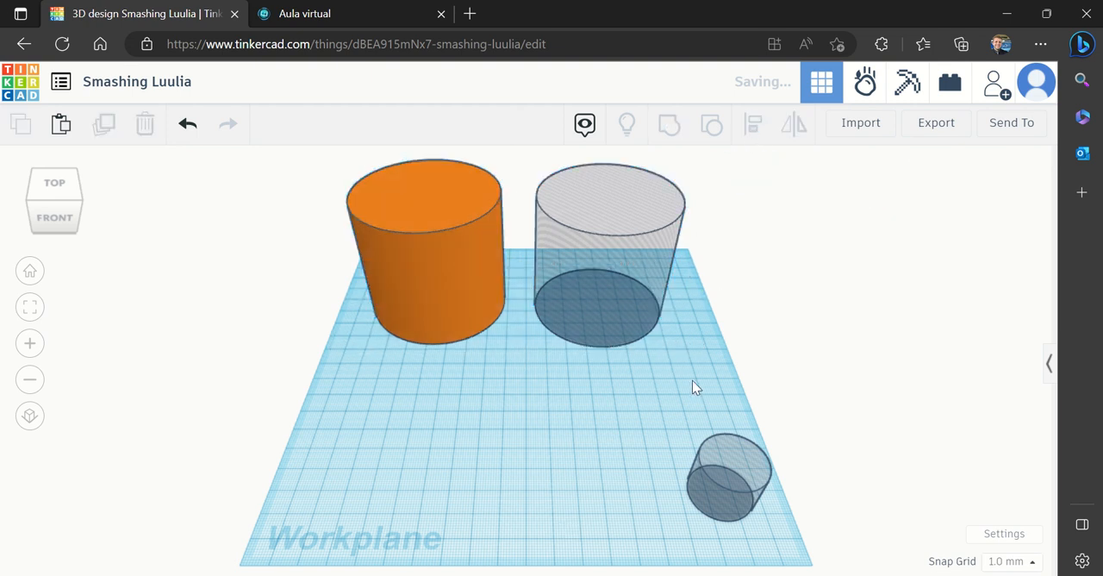
Align the solid large cylinder and the large hole cylinder on their centers in both horizontal directions
{"action": "left_click_drag", "start_coordinate": [720, 360], "coordinate": [305, 158]}
{"action": "left_click", "coordinate": [752, 125]}
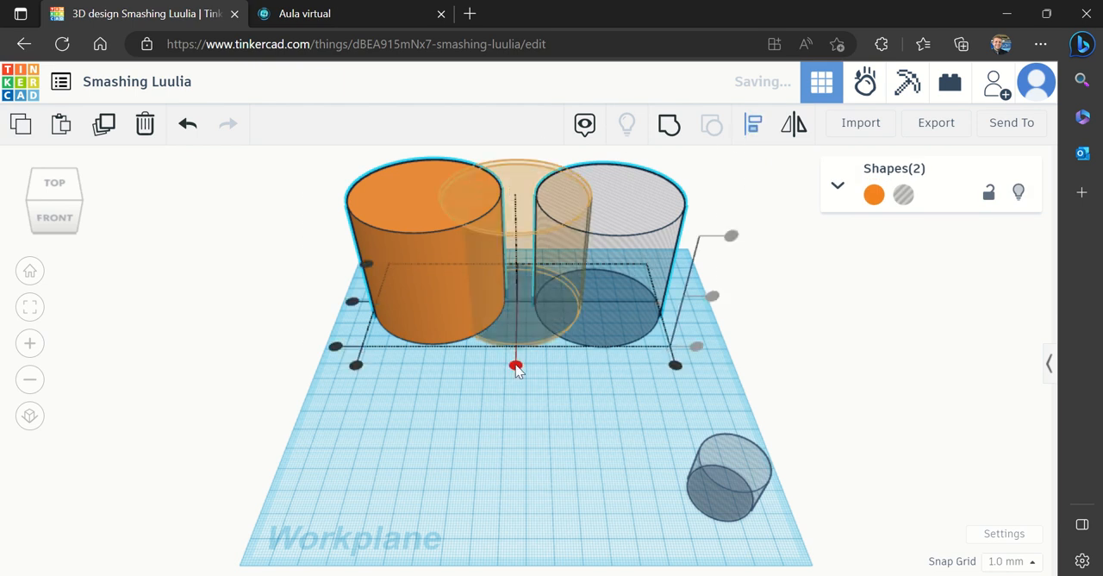
{"action": "left_click", "coordinate": [515, 366]}
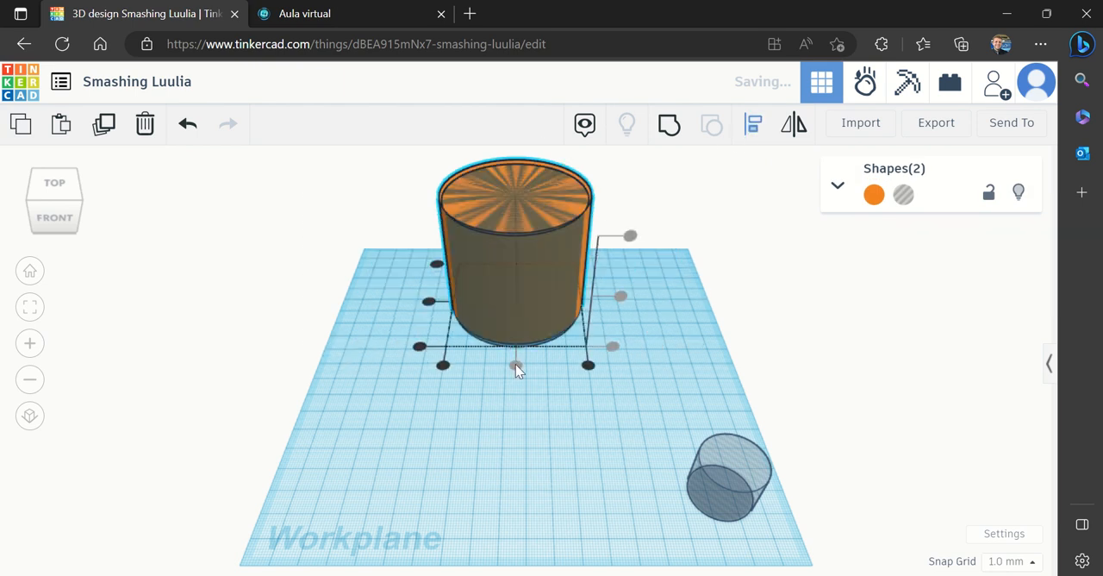
{"action": "left_click", "coordinate": [428, 303]}
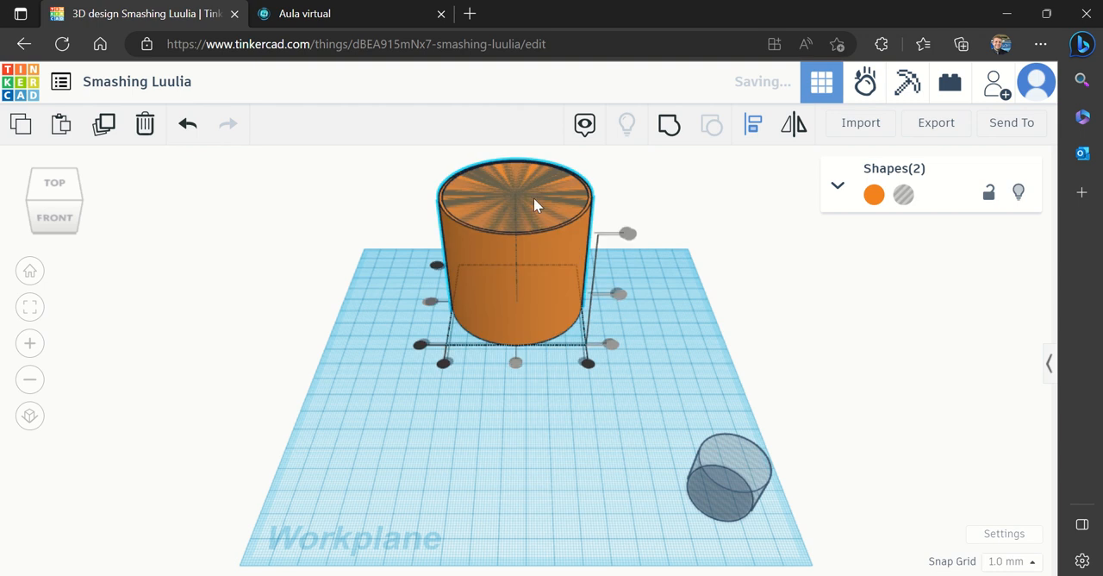
{"action": "left_click", "coordinate": [696, 352]}
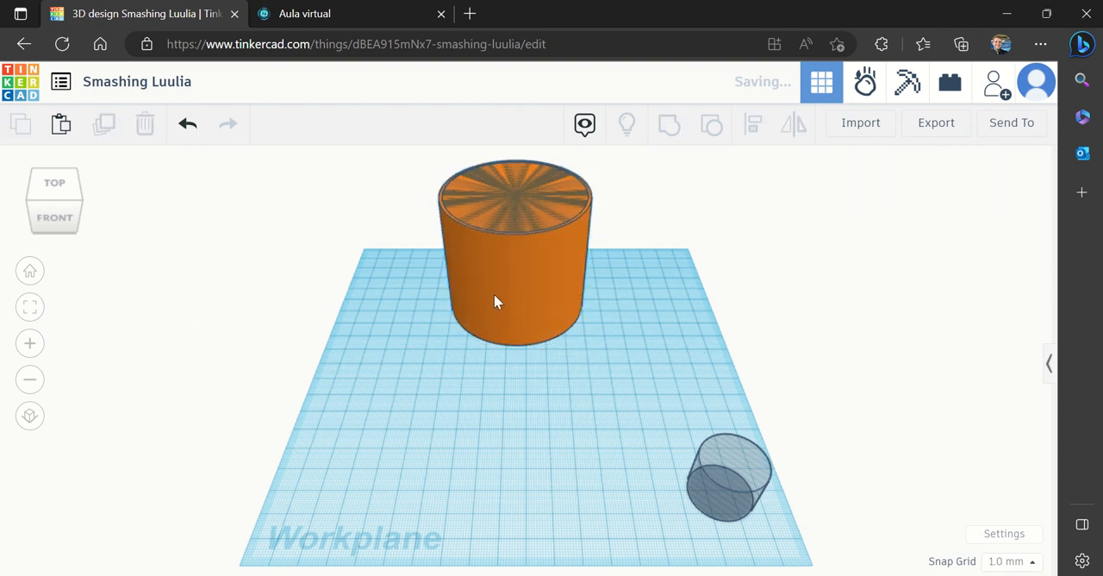
Move both aligned large cylinders together to the front left area of the workplane
{"action": "left_click", "coordinate": [30, 343]}
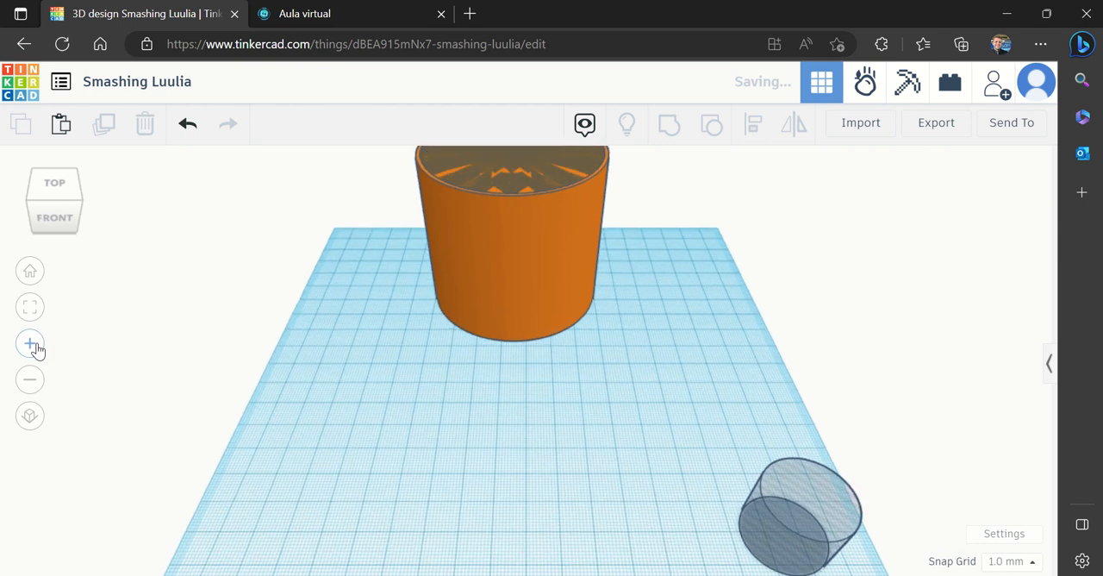
{"action": "left_click", "coordinate": [29, 386]}
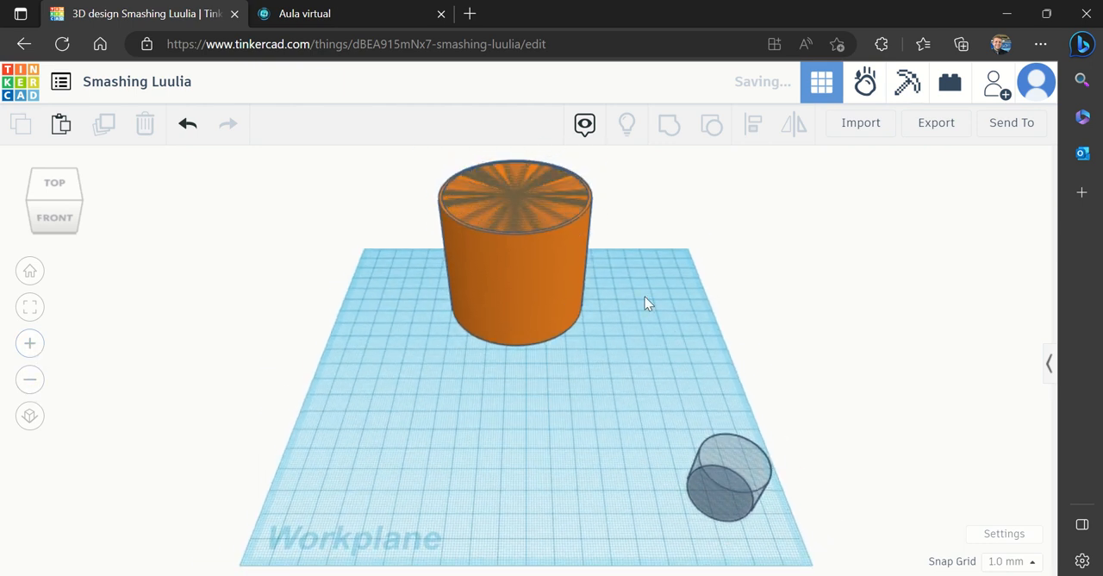
{"action": "left_click_drag", "start_coordinate": [675, 318], "coordinate": [324, 235]}
{"action": "left_click_drag", "start_coordinate": [534, 245], "coordinate": [423, 427]}
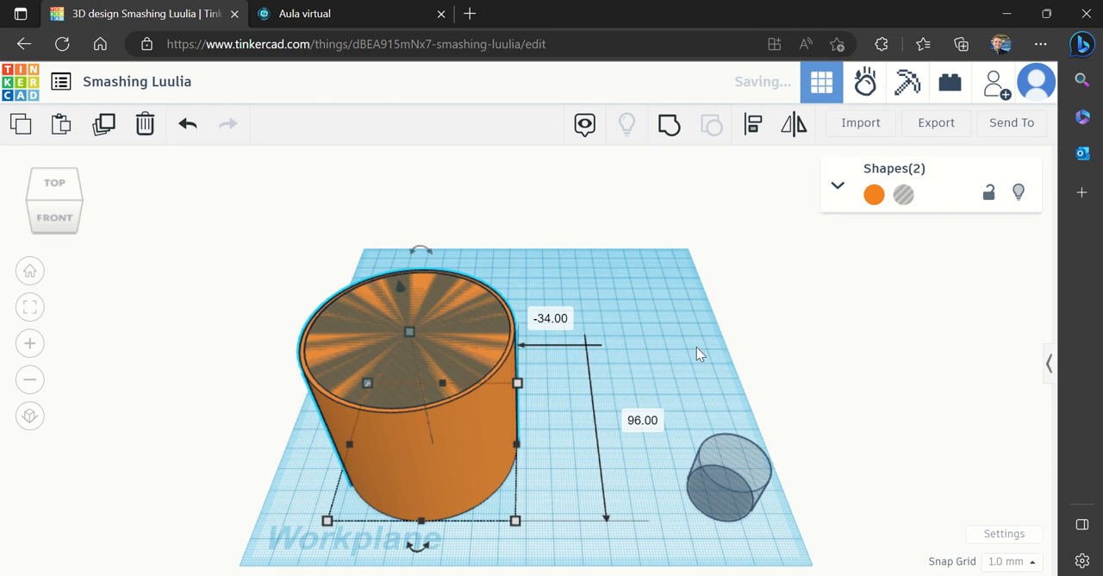
Raise only the large hole cylinder to about 5 mm above the workplane, leaving a solid base beneath it
{"action": "left_click", "coordinate": [407, 330]}
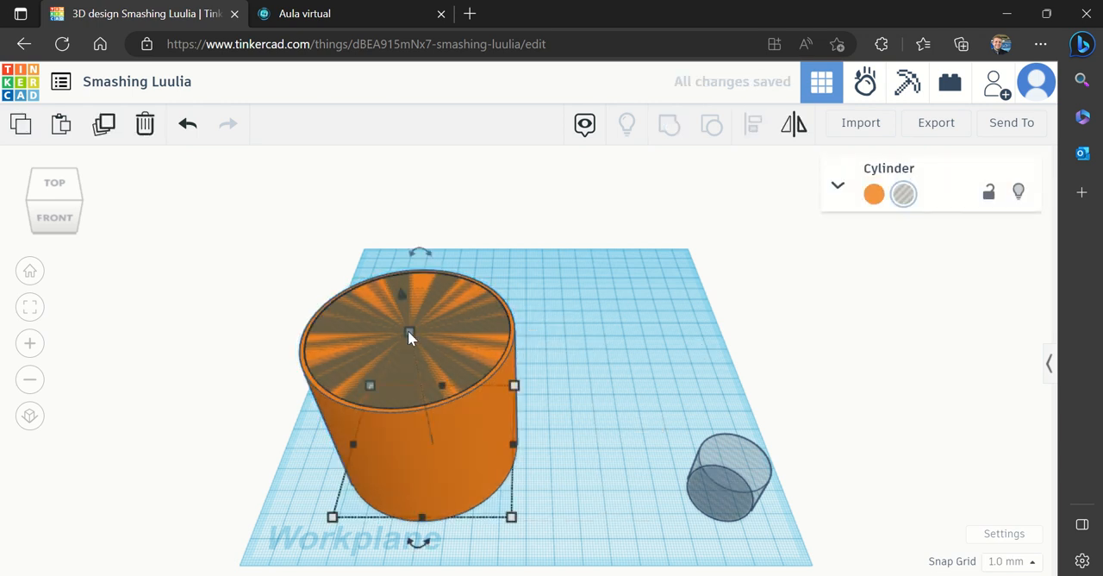
{"action": "left_click", "coordinate": [635, 345]}
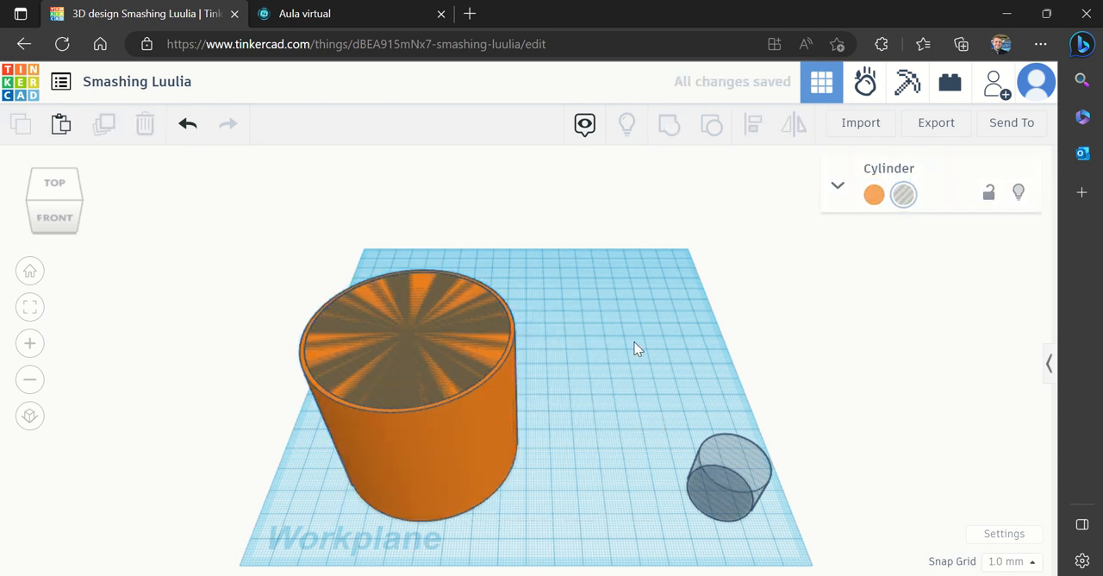
{"action": "left_click", "coordinate": [407, 335]}
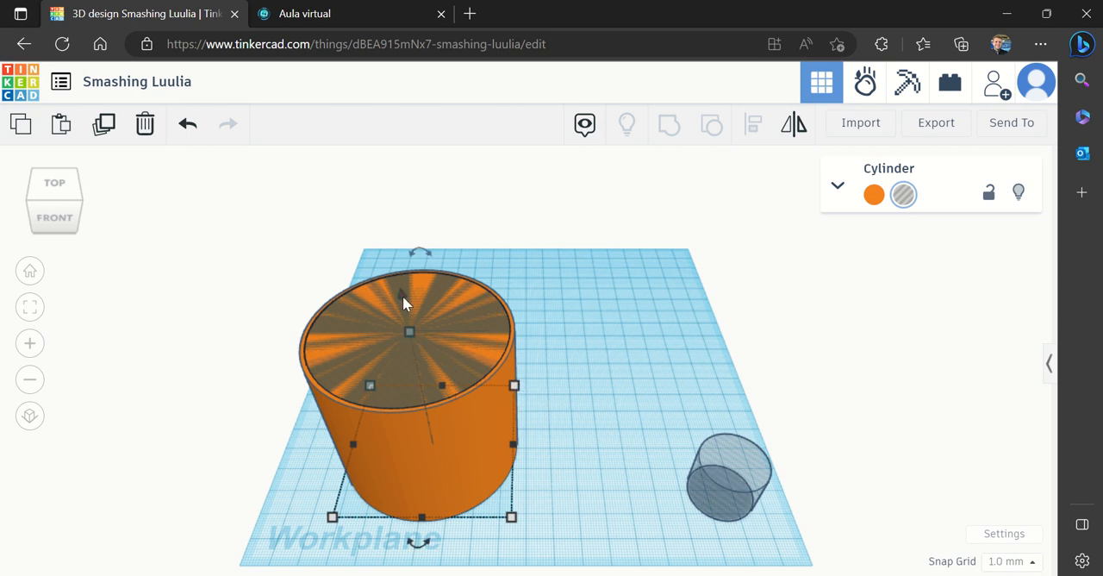
{"action": "left_click_drag", "start_coordinate": [402, 296], "coordinate": [404, 282]}
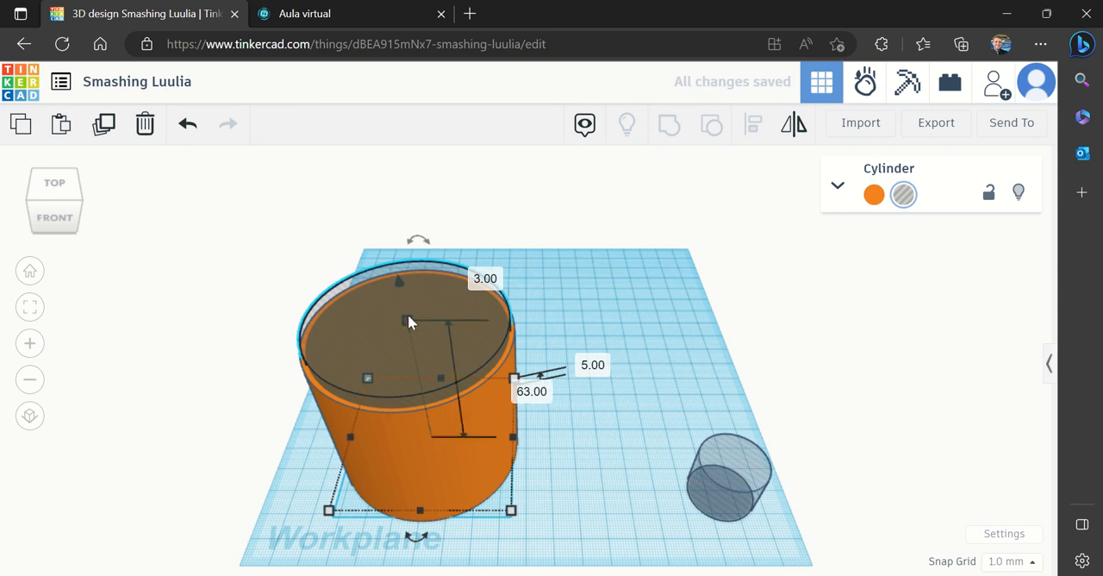
{"action": "left_click", "coordinate": [63, 205]}
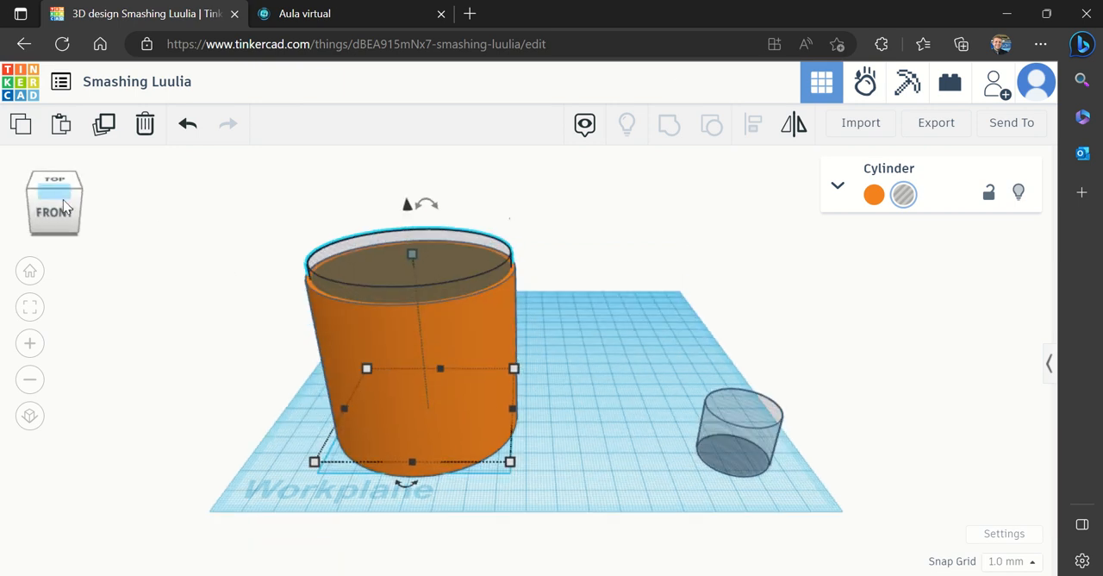
{"action": "left_click", "coordinate": [64, 205]}
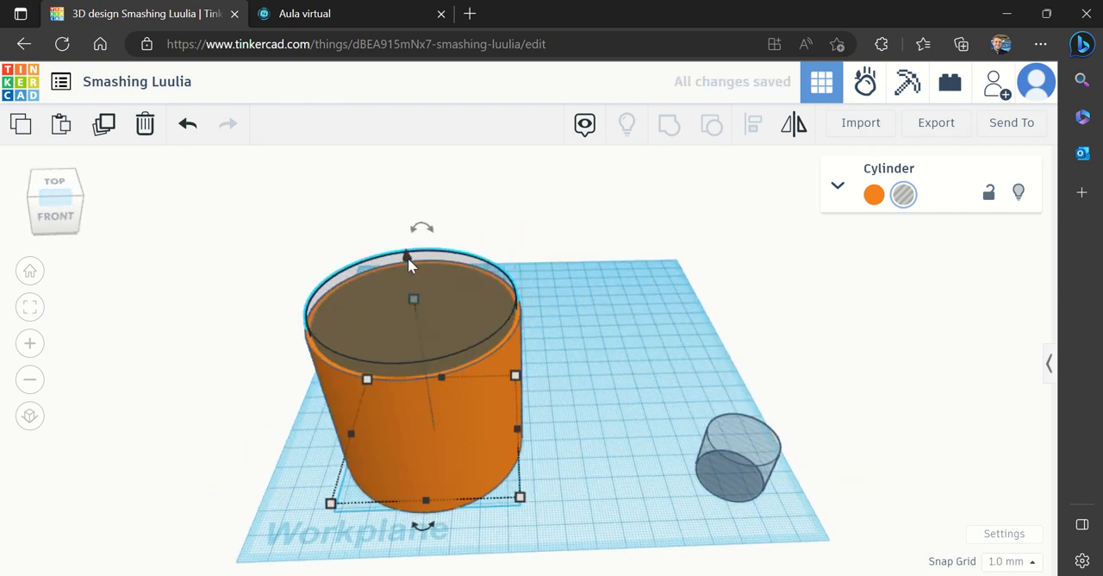
Group the solid large cylinder with the raised hole cylinder to hollow it into a cup
{"action": "left_click", "coordinate": [621, 339]}
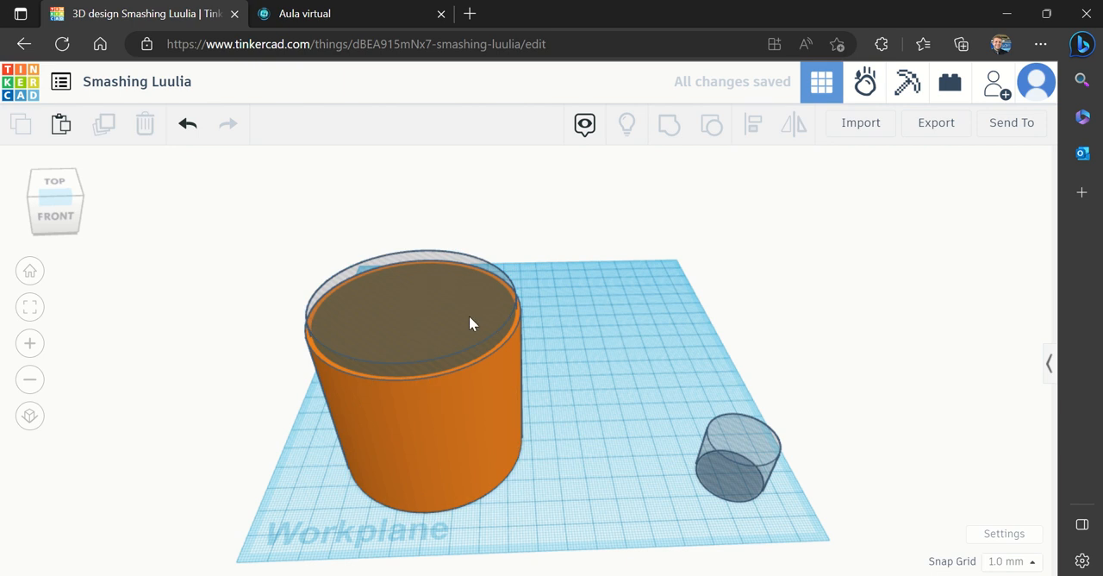
{"action": "left_click_drag", "start_coordinate": [608, 321], "coordinate": [290, 506]}
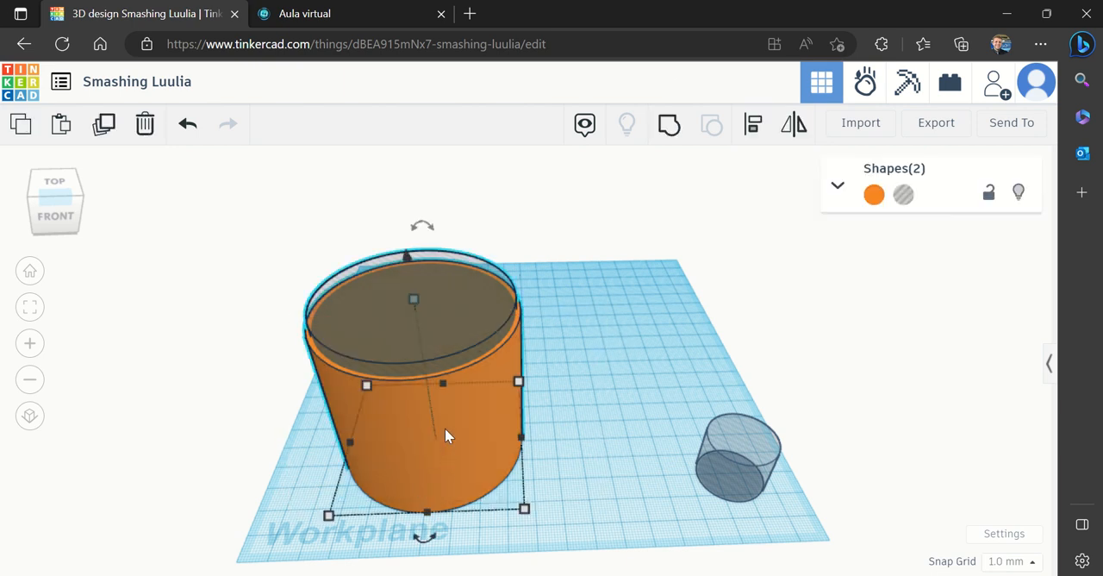
{"action": "left_click", "coordinate": [673, 127]}
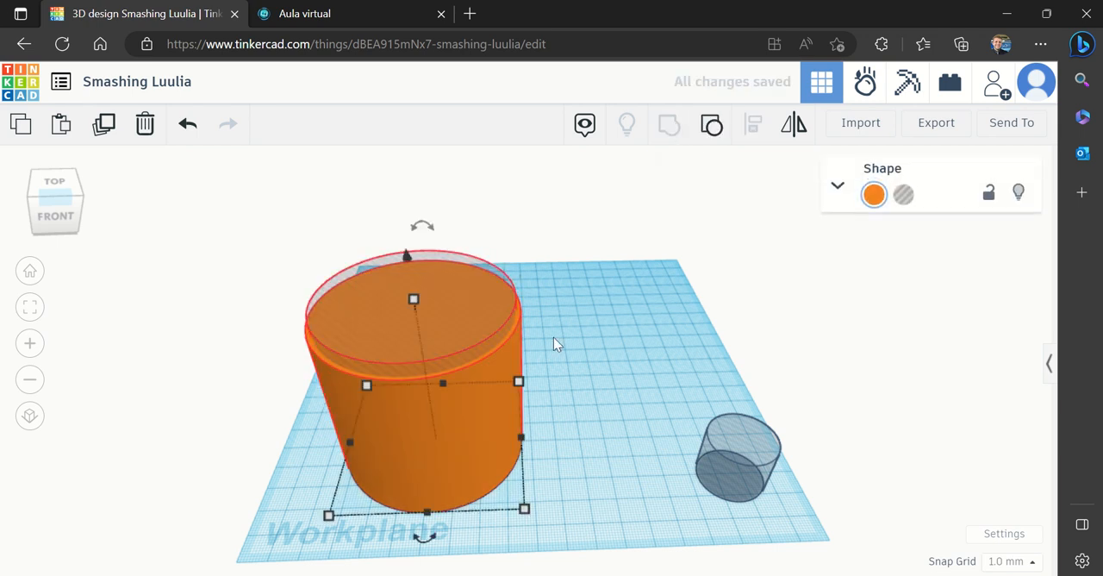
{"action": "left_click", "coordinate": [580, 343]}
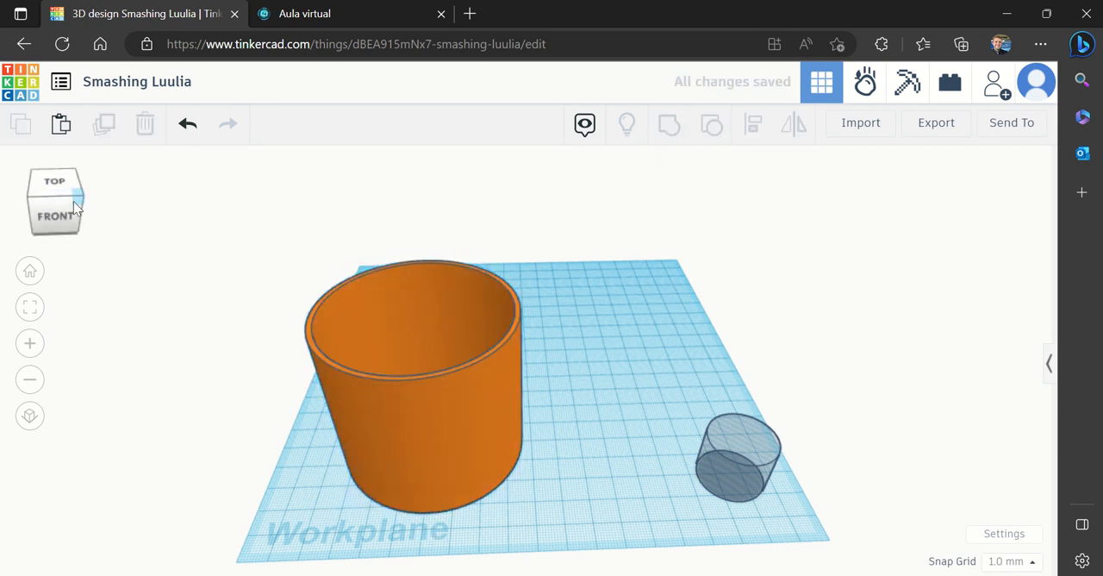
Move the hollow cup slightly toward the middle of the workplane and bring the small hole cylinder closer to it
{"action": "left_click", "coordinate": [73, 201]}
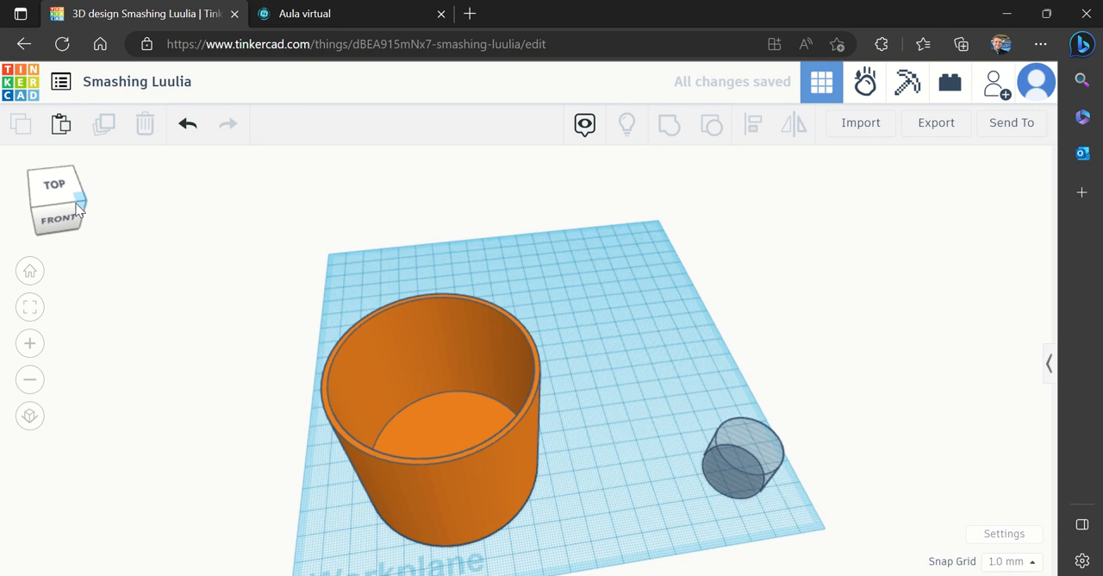
{"action": "left_click_drag", "start_coordinate": [432, 465], "coordinate": [480, 480]}
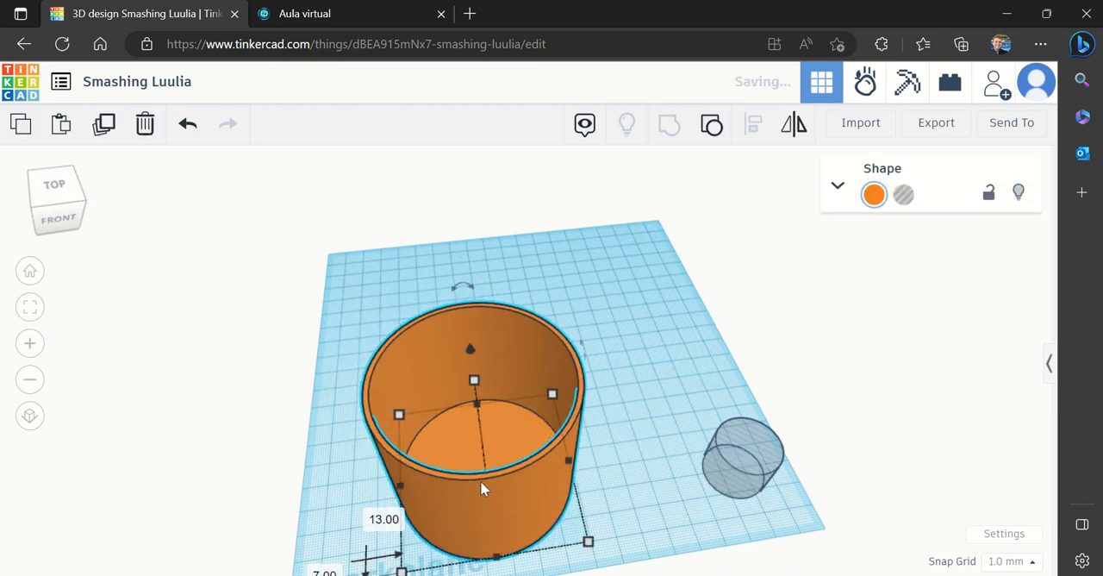
{"action": "left_click", "coordinate": [653, 500]}
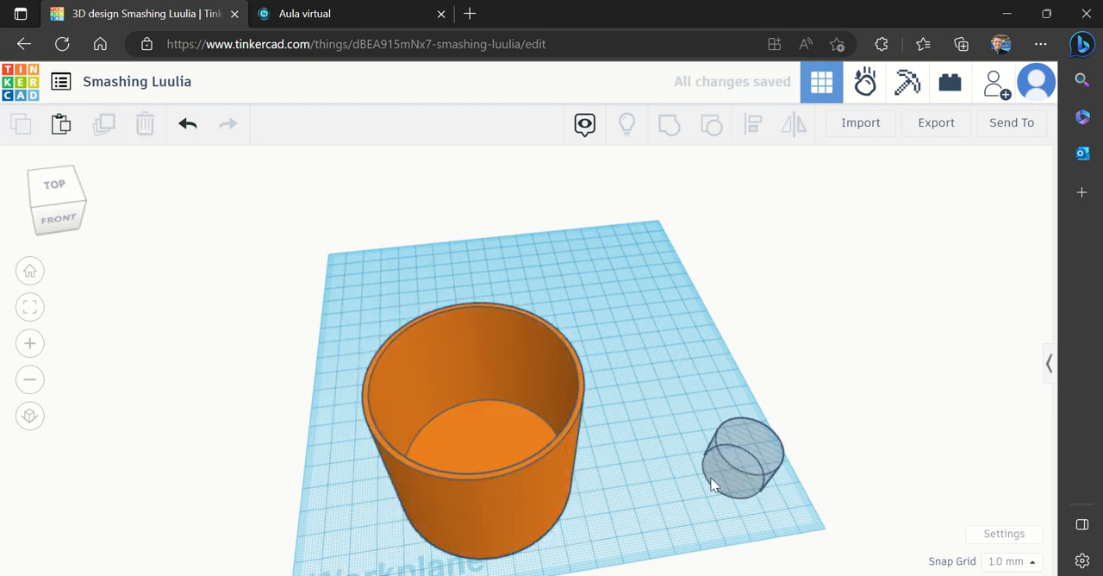
{"action": "left_click_drag", "start_coordinate": [712, 485], "coordinate": [669, 457]}
{"action": "left_click", "coordinate": [759, 425]}
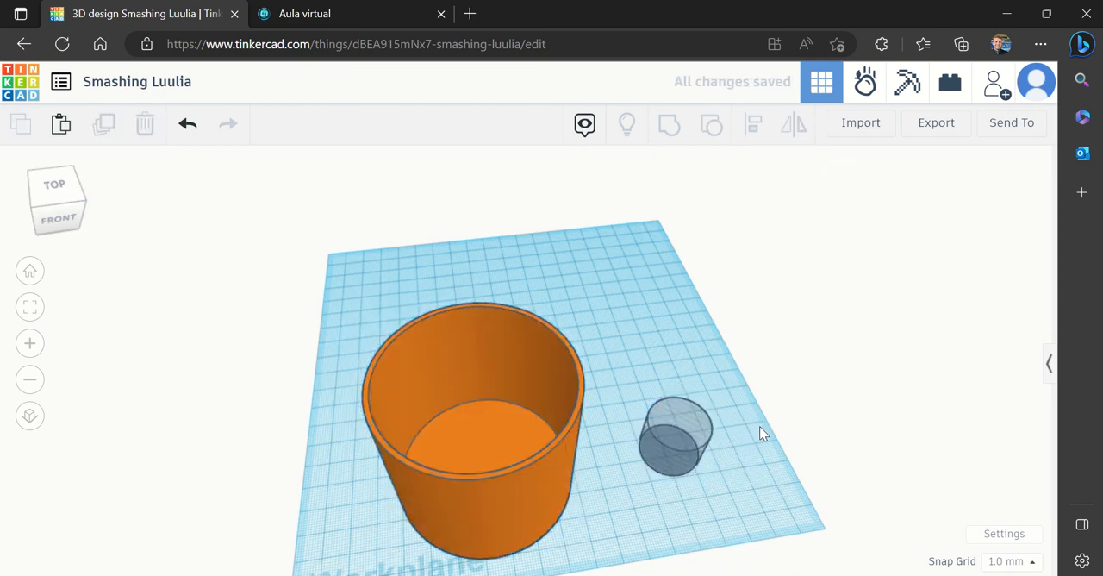
Align the small hole cylinder with the cup on their centers in both horizontal directions
{"action": "left_click_drag", "start_coordinate": [761, 446], "coordinate": [293, 527]}
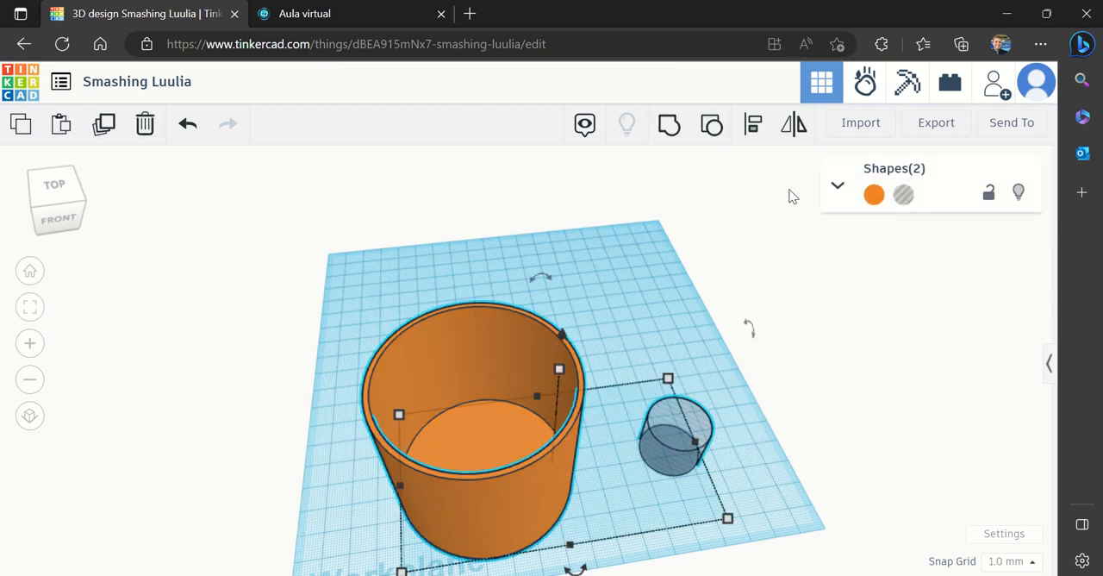
{"action": "left_click", "coordinate": [751, 130]}
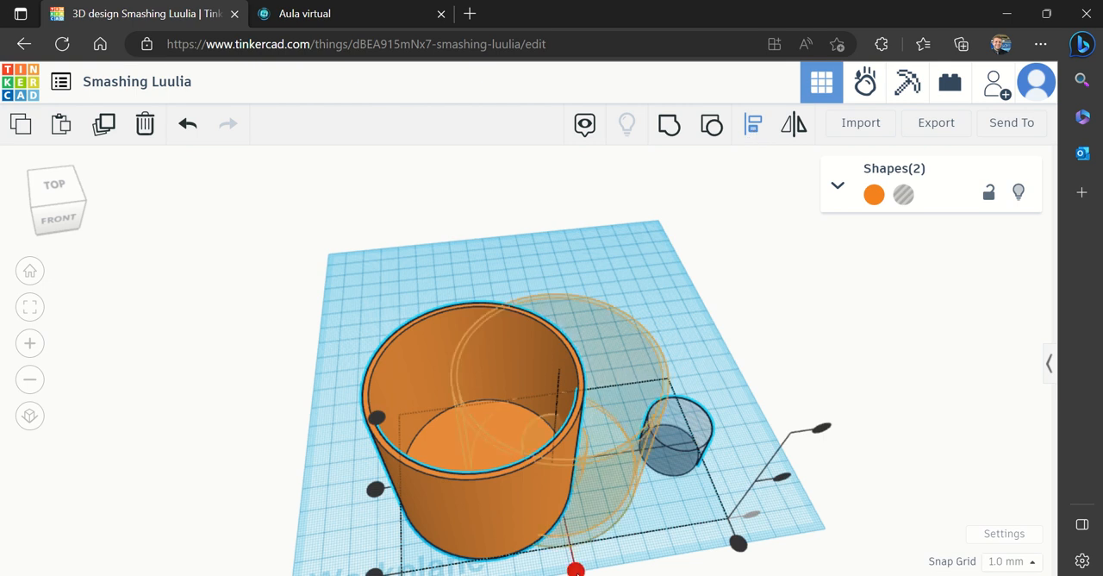
{"action": "left_click", "coordinate": [575, 569]}
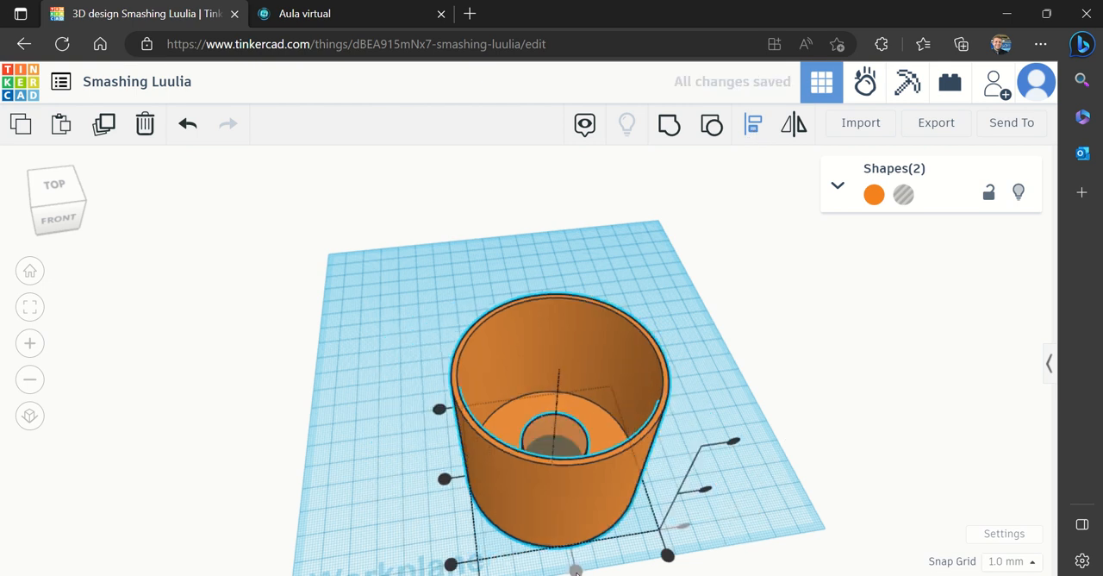
{"action": "left_click", "coordinate": [445, 481]}
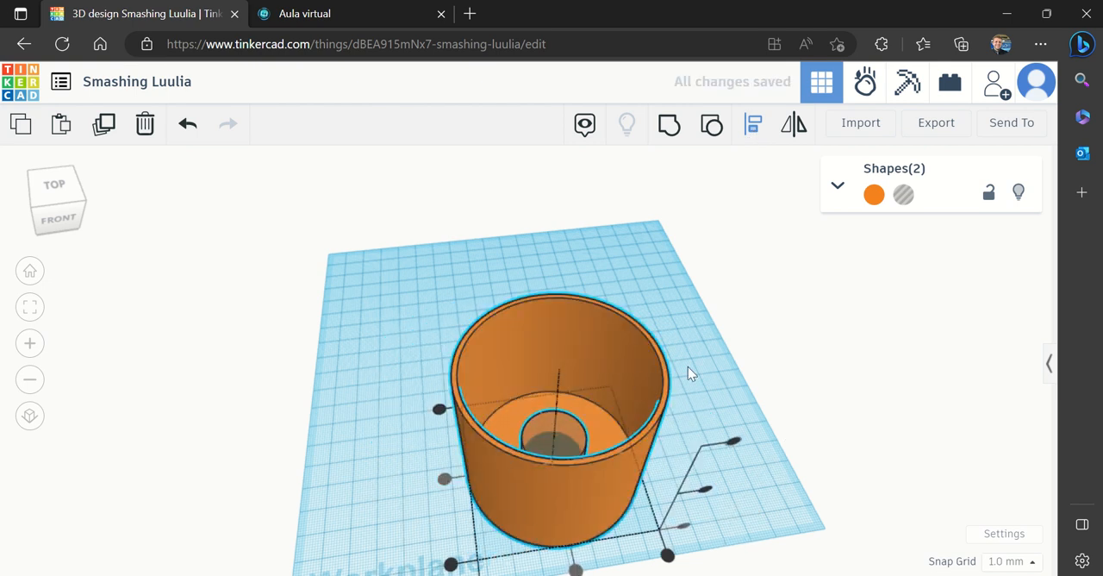
{"action": "left_click", "coordinate": [709, 369]}
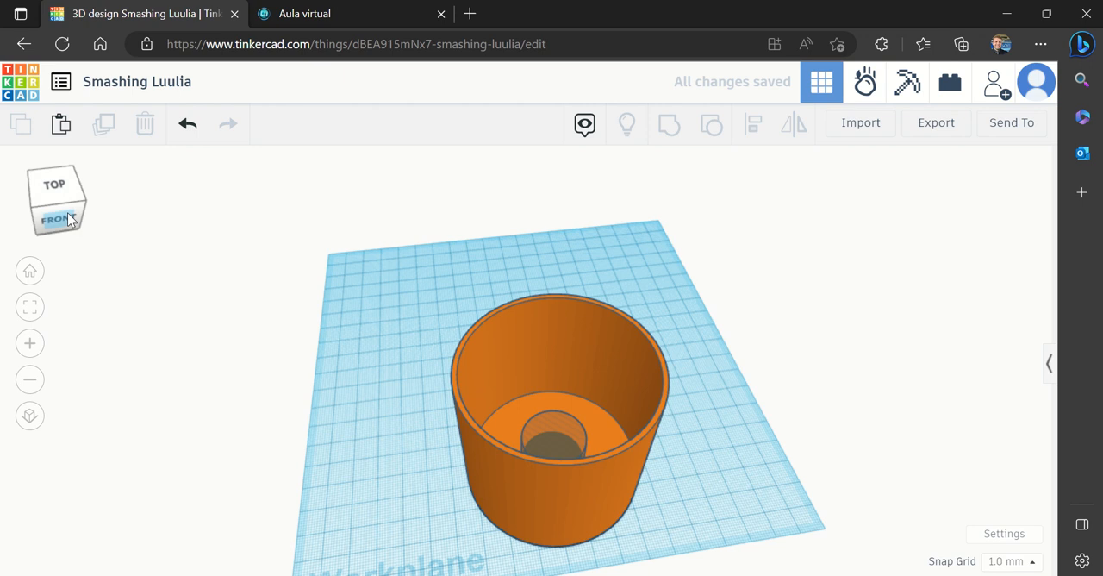
Group the cup with the small hole cylinder to cut a round opening through the center of its base
{"action": "left_click_drag", "start_coordinate": [68, 214], "coordinate": [66, 219]}
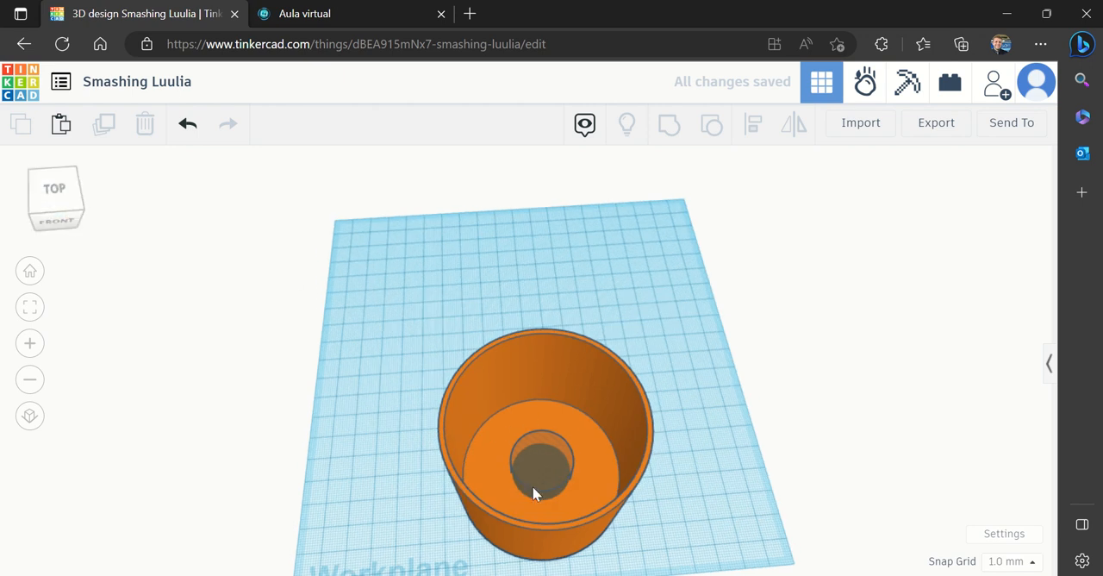
{"action": "left_click_drag", "start_coordinate": [747, 513], "coordinate": [312, 400]}
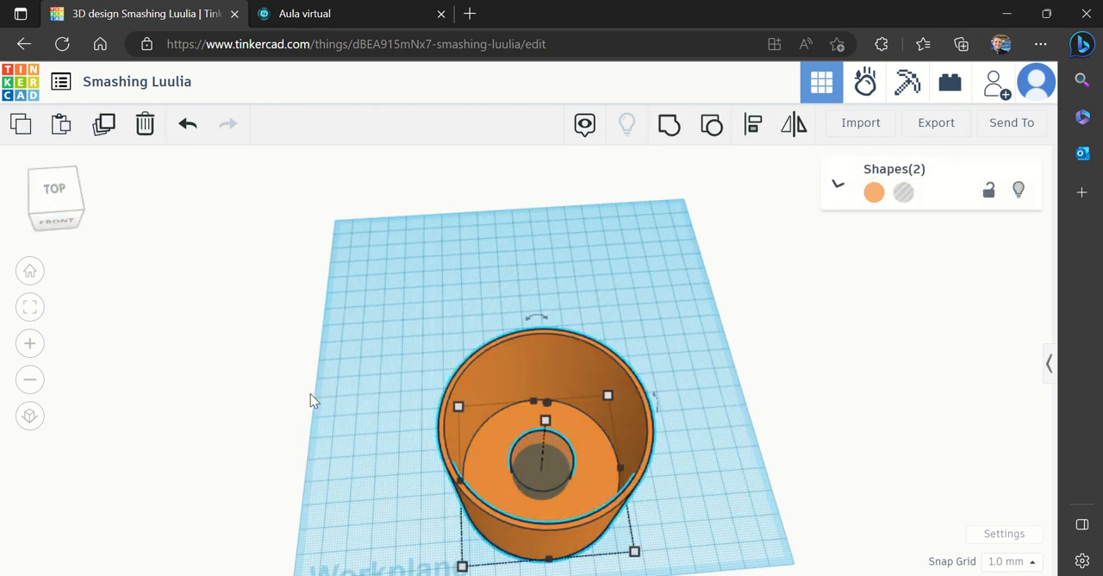
{"action": "left_click", "coordinate": [668, 125]}
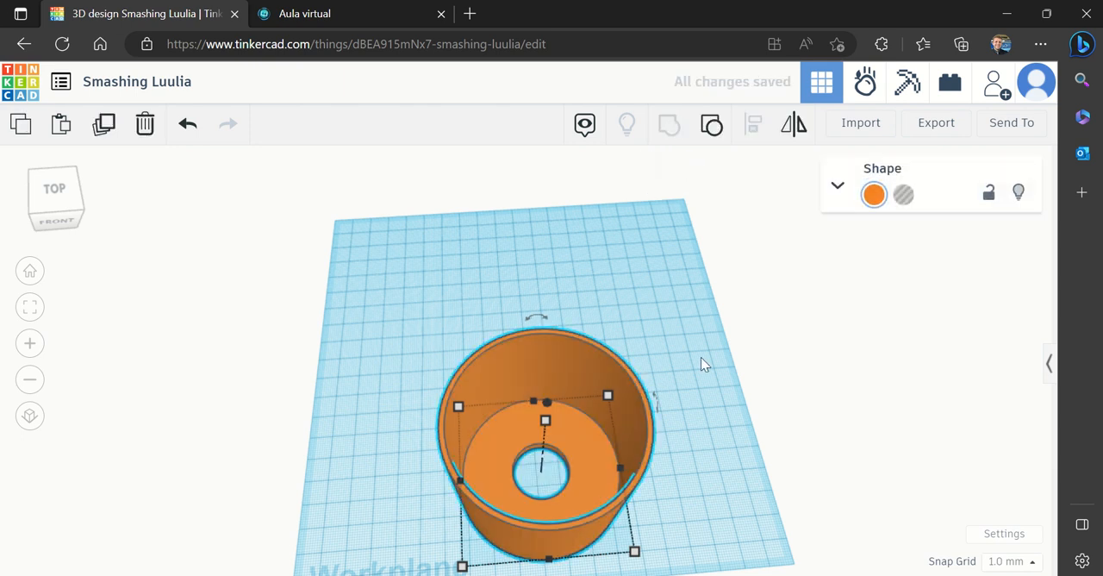
{"action": "left_click", "coordinate": [723, 468]}
Move the finished cup toward the left side of the workplane to free space beside it
{"action": "left_click_drag", "start_coordinate": [591, 523], "coordinate": [448, 415]}
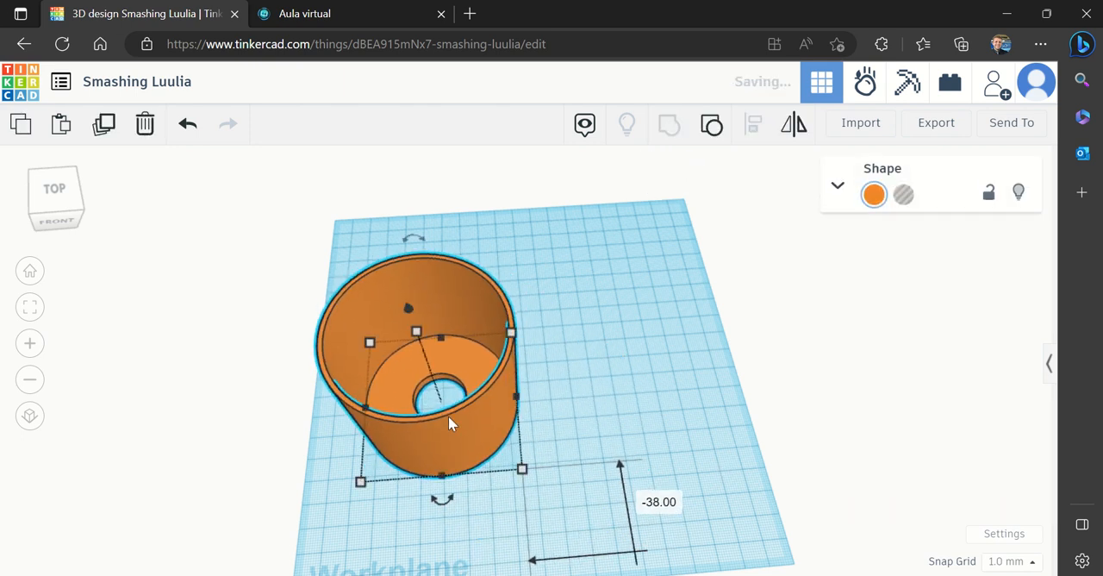
{"action": "left_click", "coordinate": [44, 199]}
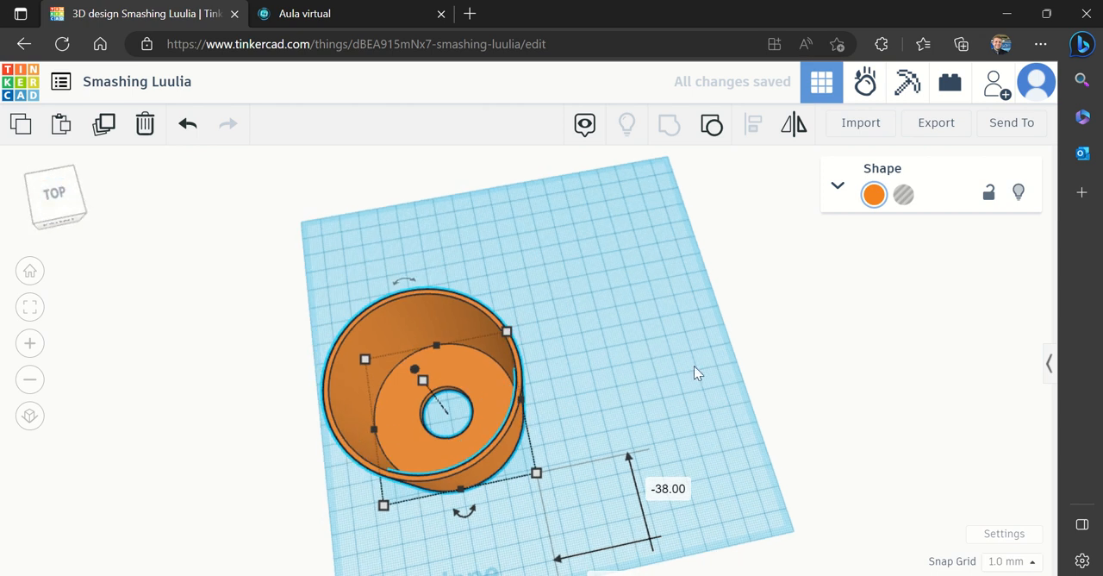
{"action": "left_click", "coordinate": [668, 378]}
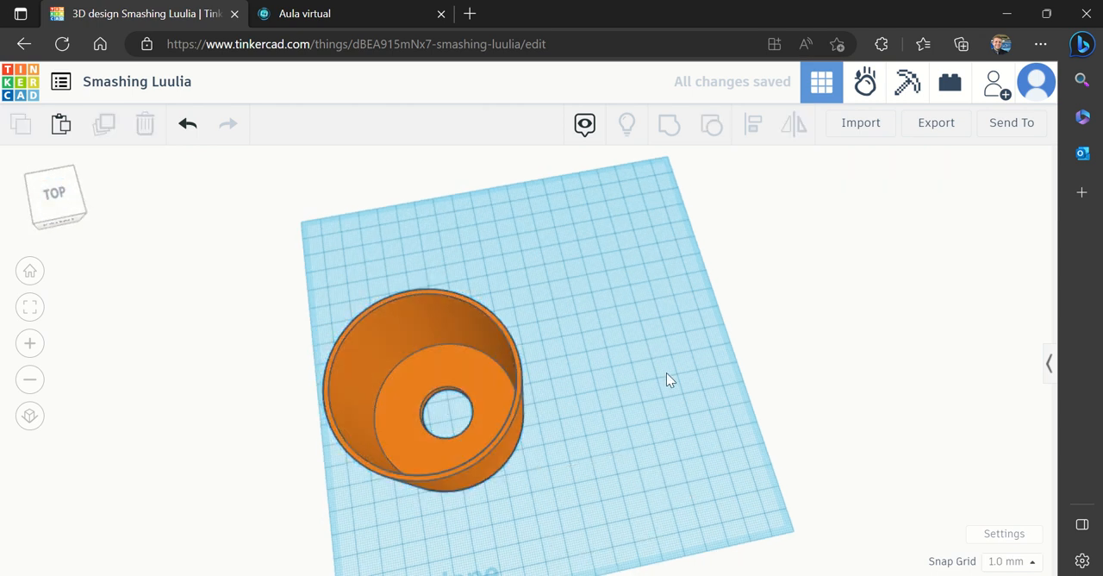
Switch to the virtual classroom and examine the reference picture of the parts and the propeller's rectangle measurements
{"action": "left_click", "coordinate": [352, 13]}
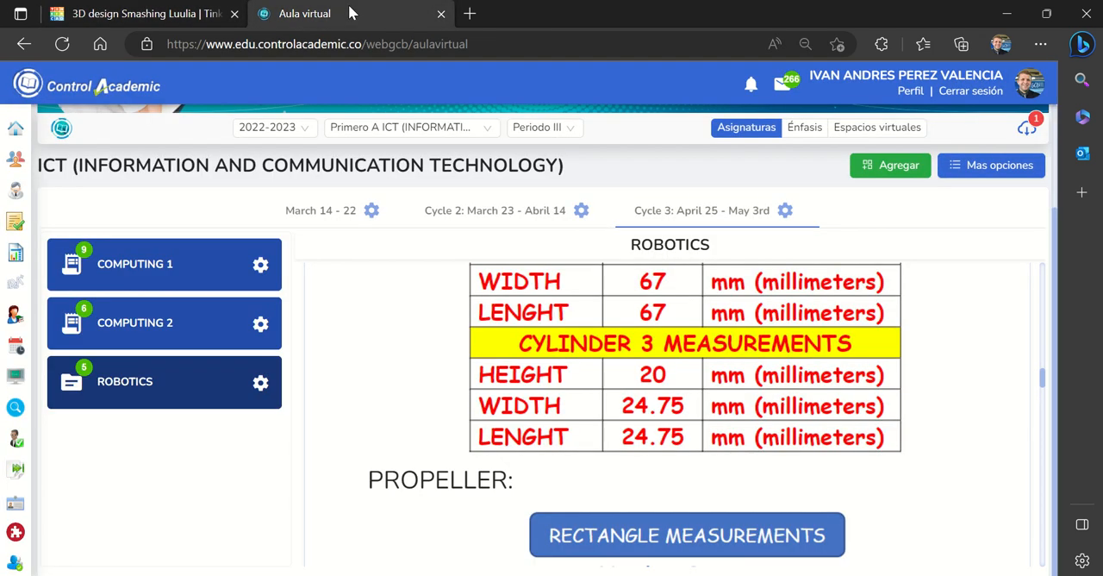
{"action": "left_click_drag", "start_coordinate": [1044, 374], "coordinate": [1028, 335]}
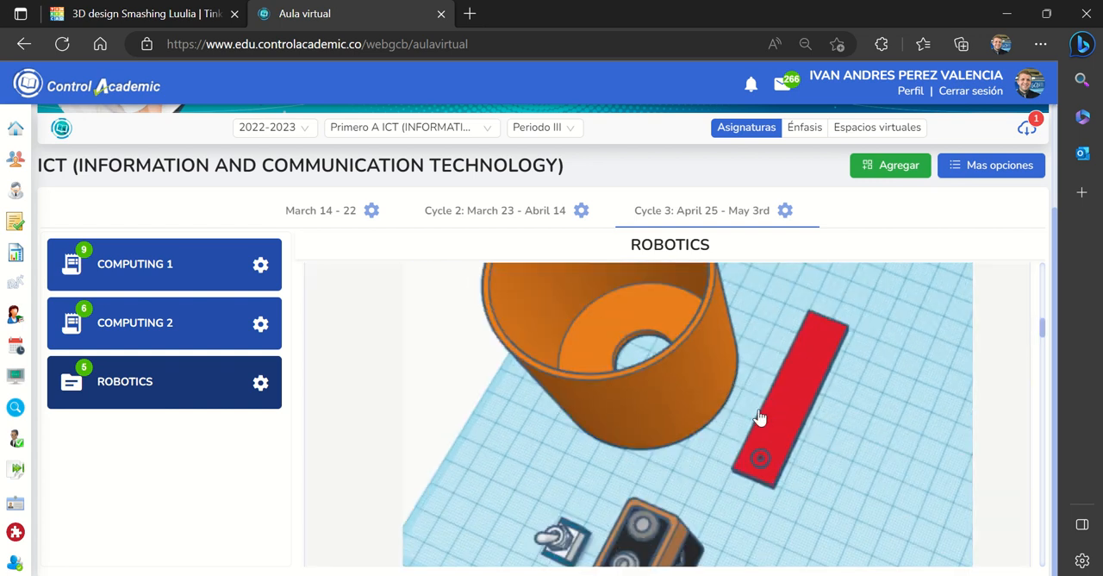
{"action": "left_click_drag", "start_coordinate": [1042, 331], "coordinate": [1035, 397]}
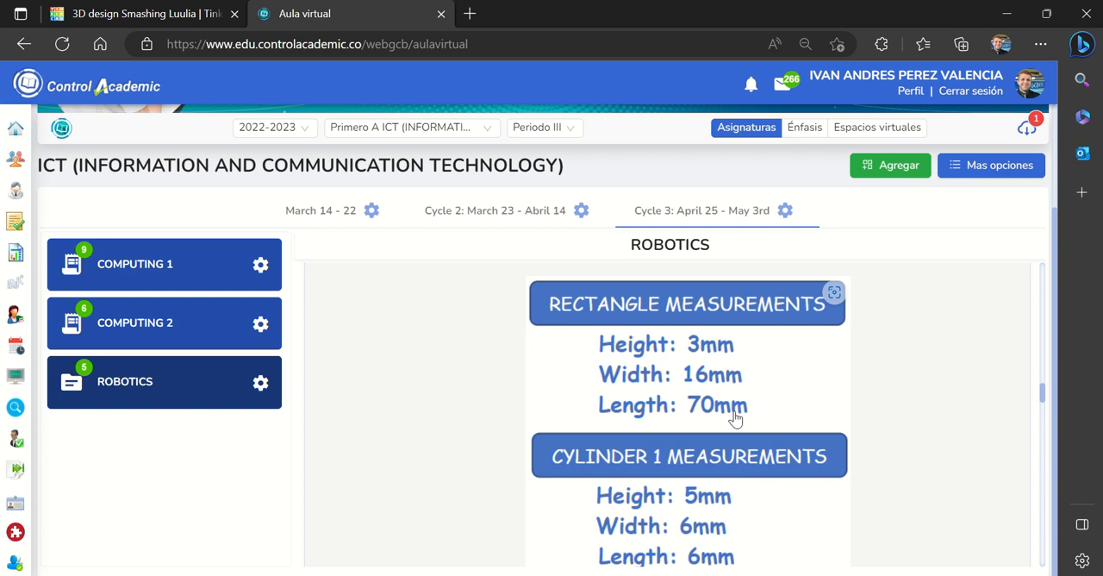
Switch back to Tinkercad and place a solid red box on the workplane to the right of the cup
{"action": "left_click", "coordinate": [144, 14]}
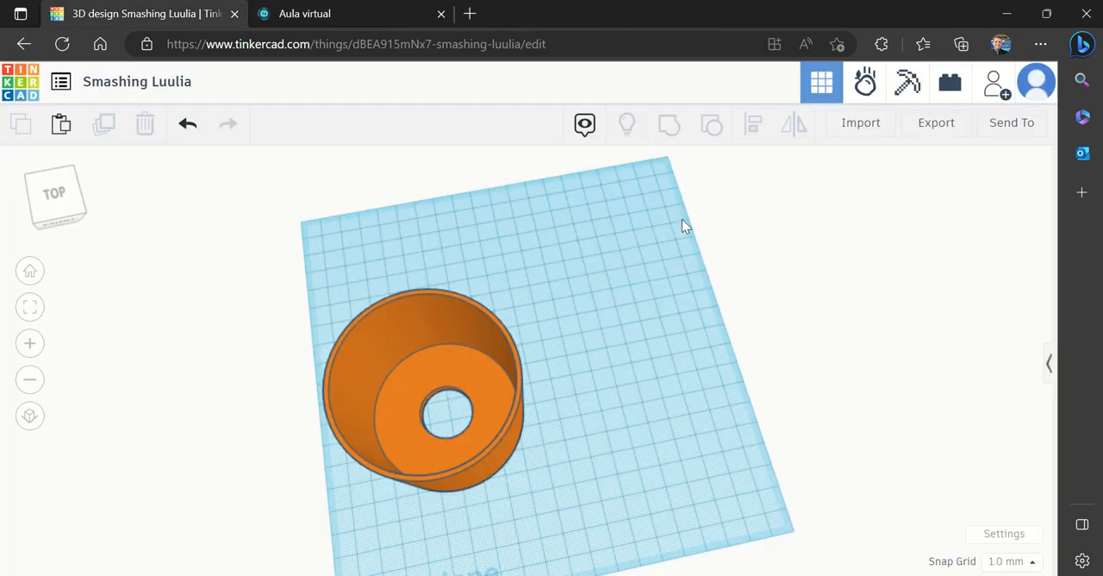
{"action": "left_click", "coordinate": [1050, 363]}
{"action": "left_click_drag", "start_coordinate": [1022, 312], "coordinate": [535, 344]}
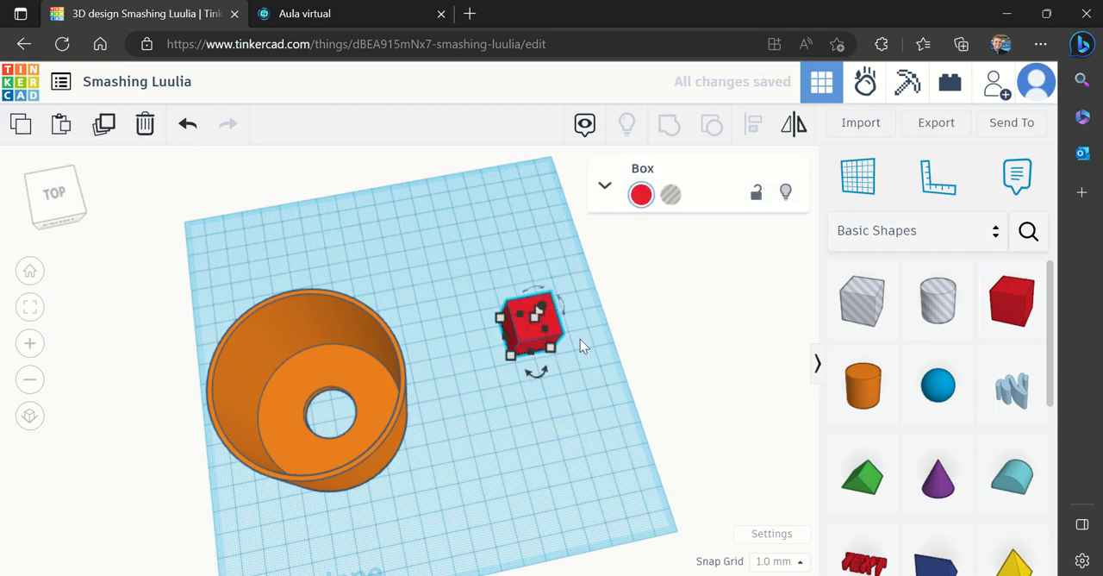
{"action": "mouse_move", "coordinate": [554, 352]}
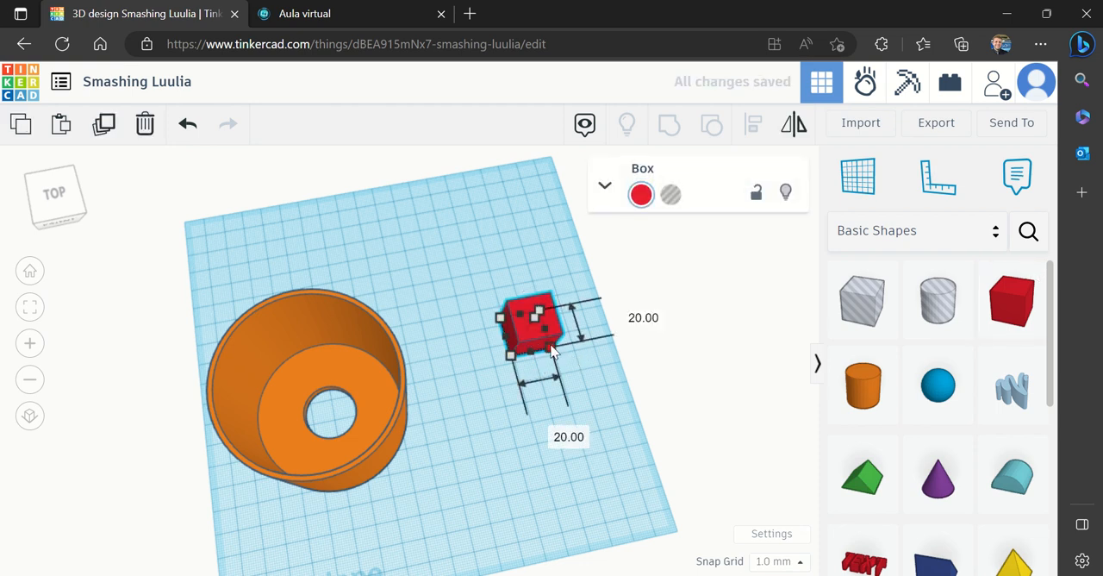
Check the rectangle measurements in the virtual classroom and set the red box's height to 3 mm
{"action": "left_click", "coordinate": [342, 17]}
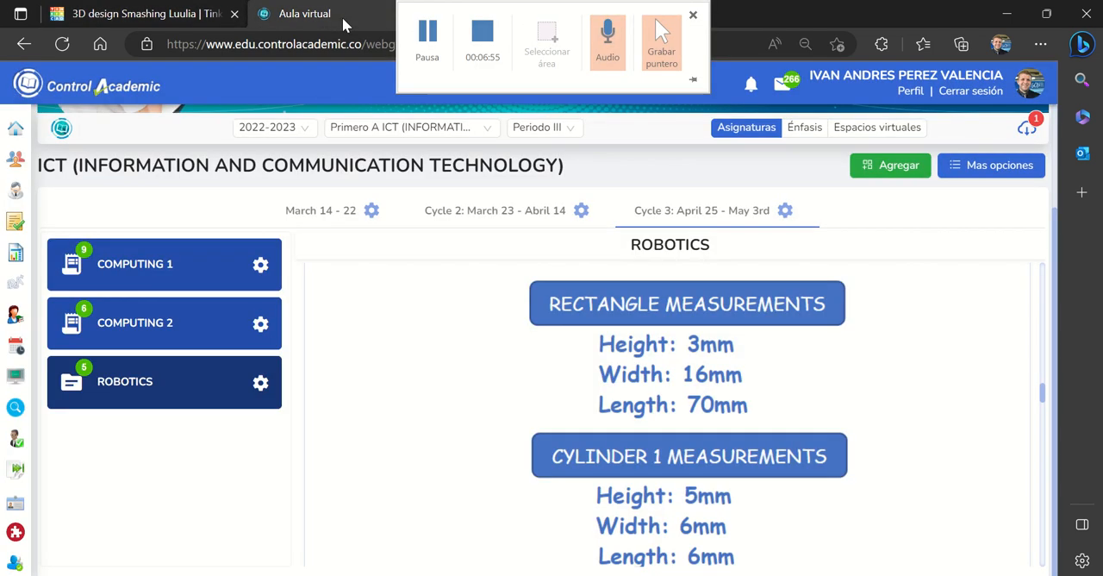
{"action": "left_click", "coordinate": [153, 17]}
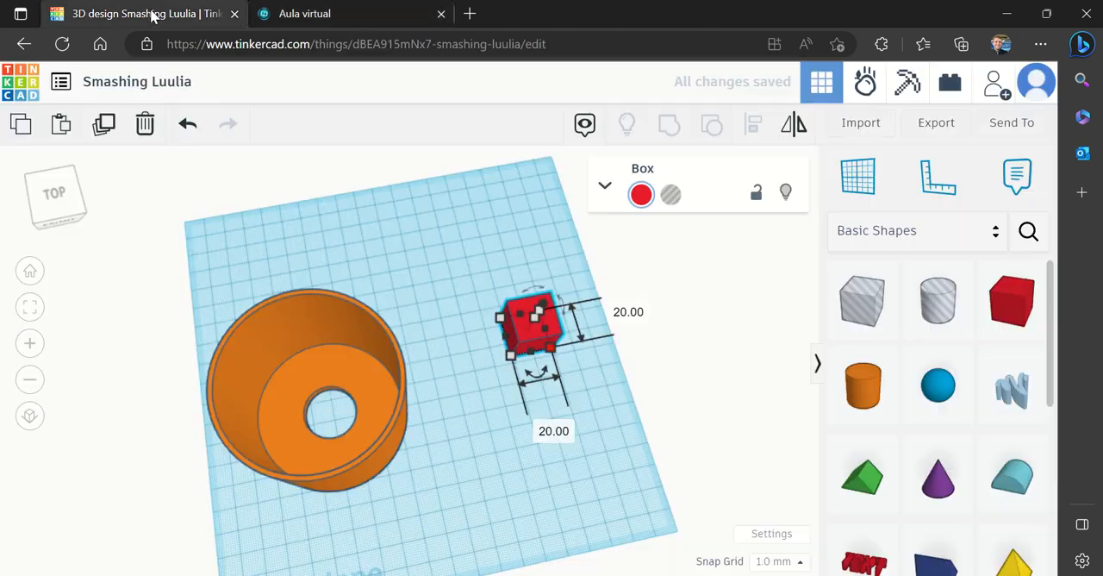
{"action": "left_click", "coordinate": [67, 200]}
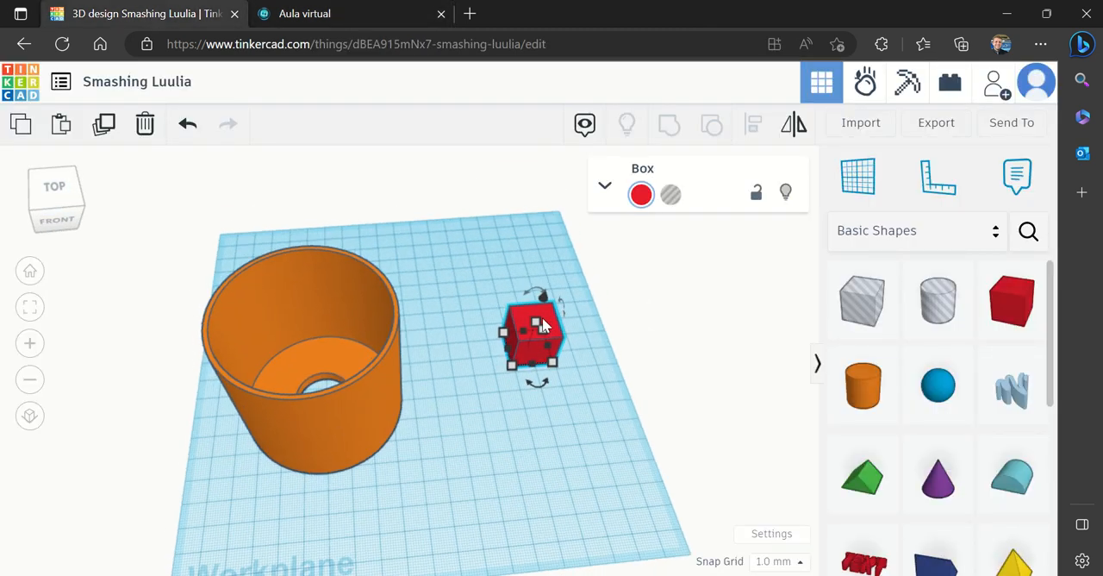
{"action": "left_click", "coordinate": [617, 335]}
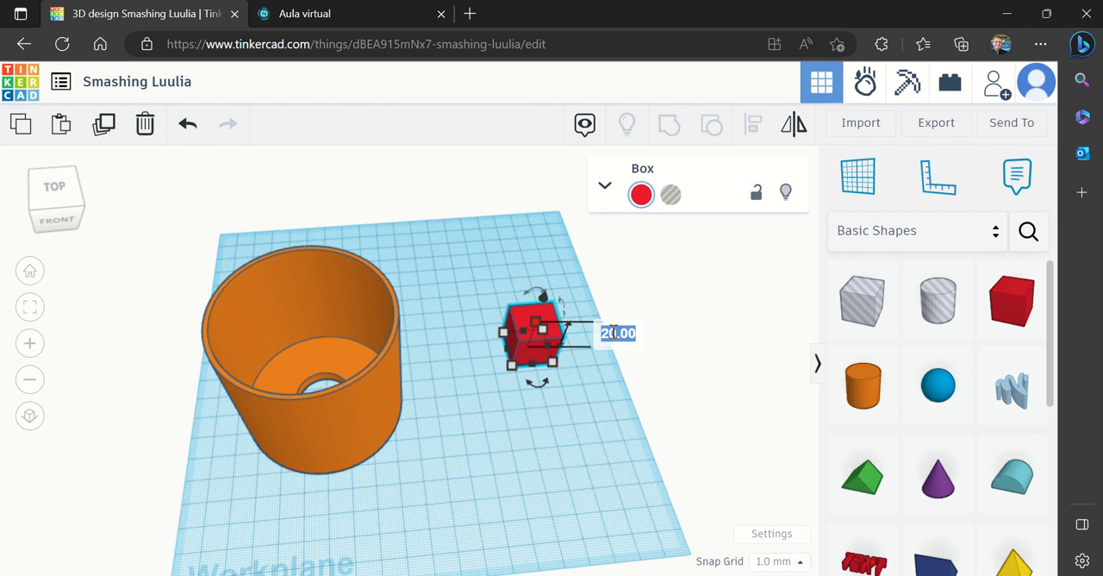
{"action": "type", "text": "3"}
{"action": "key", "text": "Return"}
Recheck the rectangle measurements, set the box's length to 70 mm and move it clear of the cup
{"action": "left_click", "coordinate": [367, 26]}
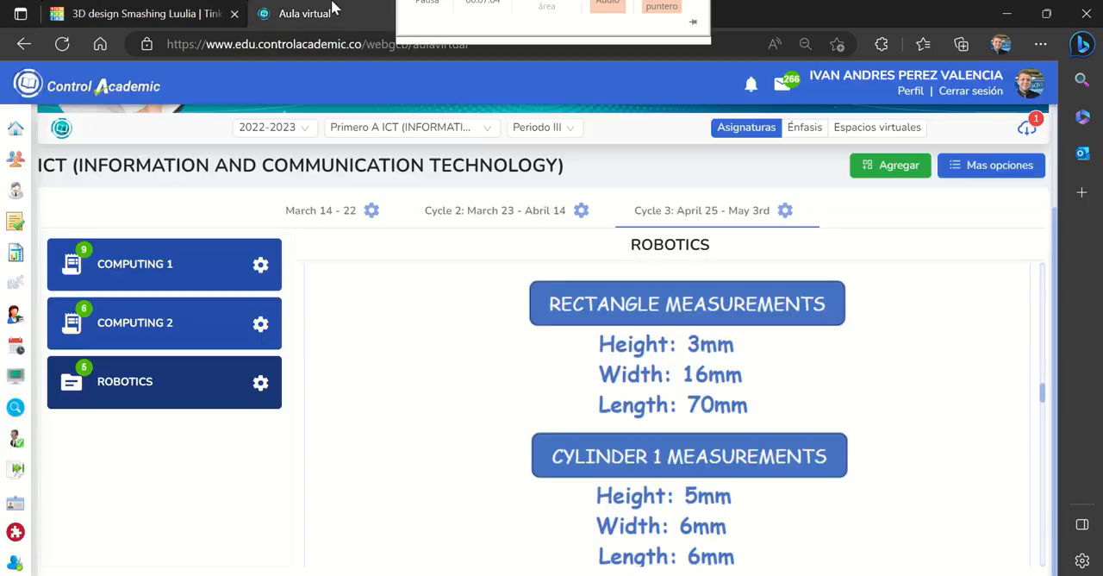
{"action": "left_click", "coordinate": [128, 15]}
{"action": "mouse_move", "coordinate": [556, 363]}
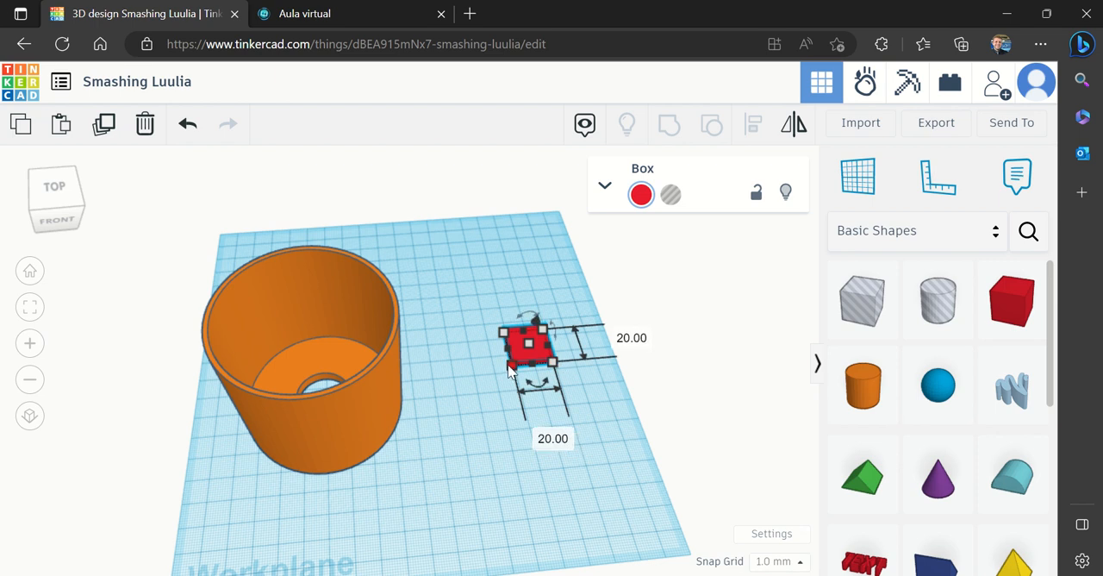
{"action": "mouse_move", "coordinate": [512, 369]}
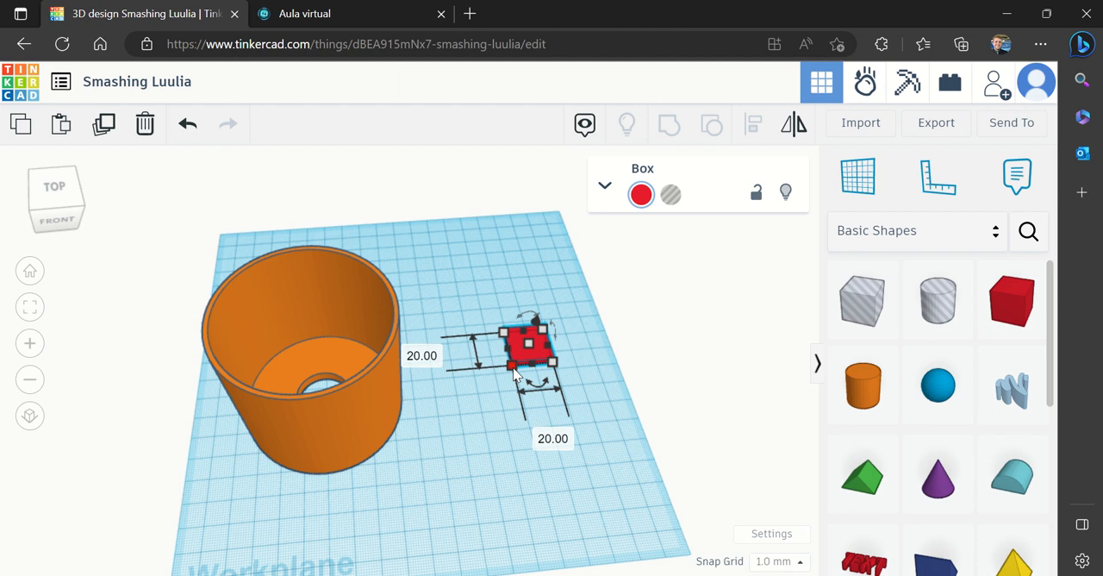
{"action": "type", "text": "70"}
{"action": "key", "text": "Return"}
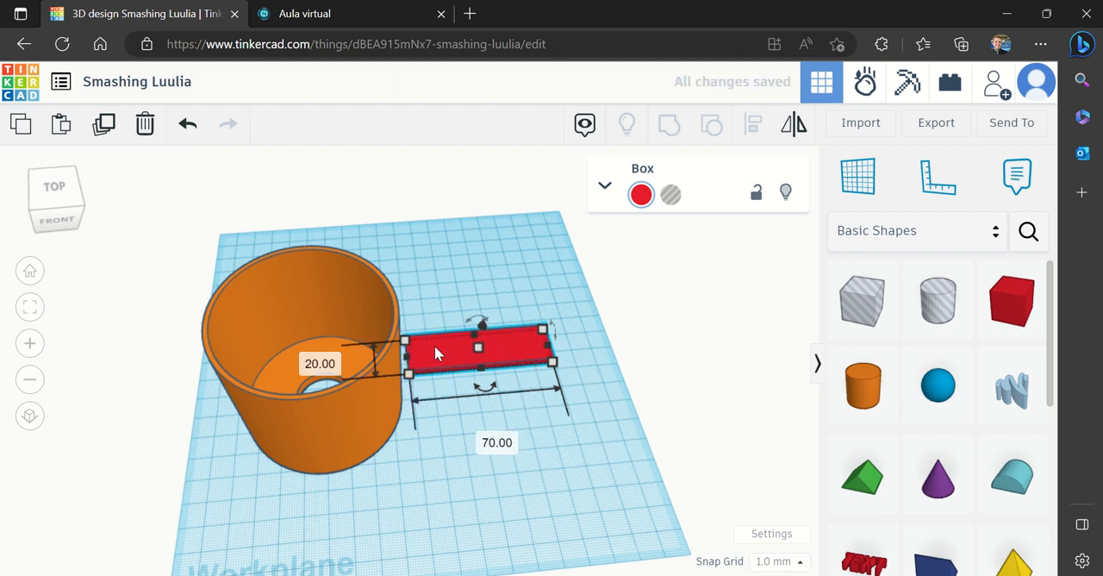
{"action": "left_click_drag", "start_coordinate": [434, 345], "coordinate": [516, 345]}
Set the box's width to 16 mm per the classroom measurements and move it forward, closer to the cup
{"action": "left_click", "coordinate": [353, 14]}
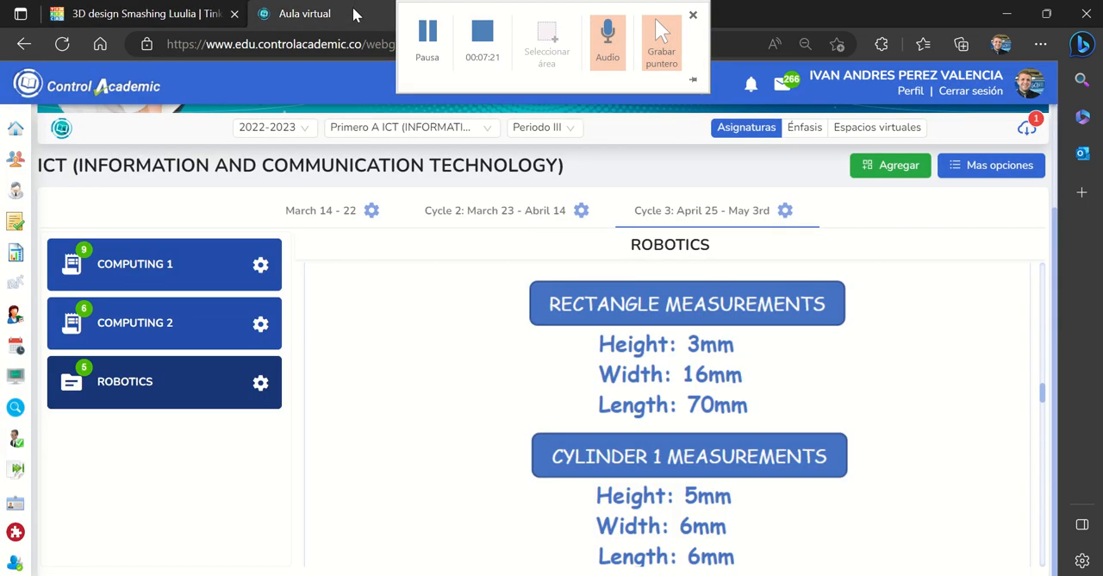
{"action": "left_click", "coordinate": [170, 15]}
{"action": "left_click", "coordinate": [492, 376]}
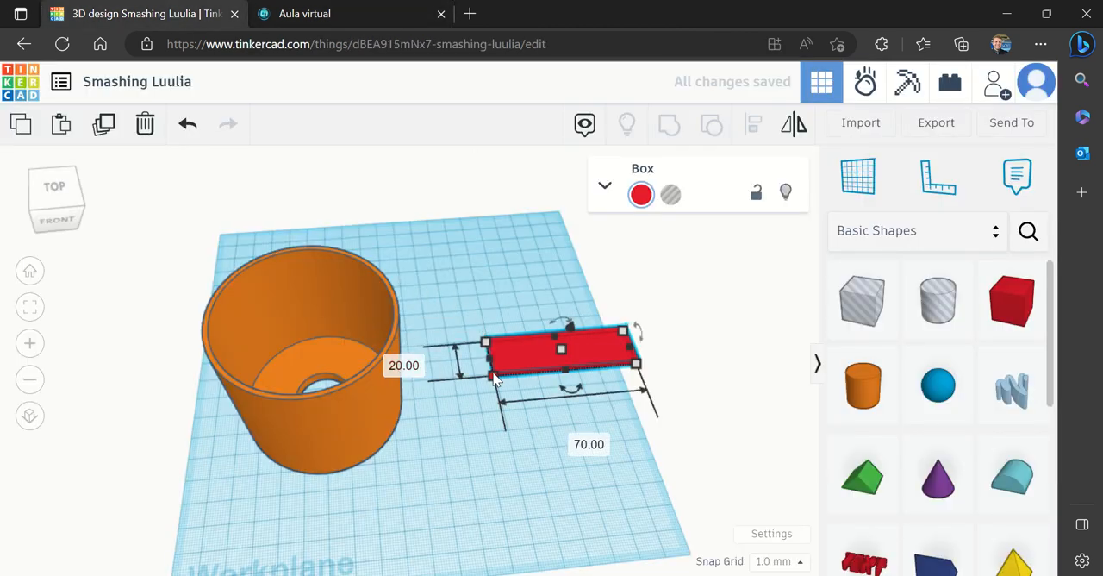
{"action": "type", "text": "16"}
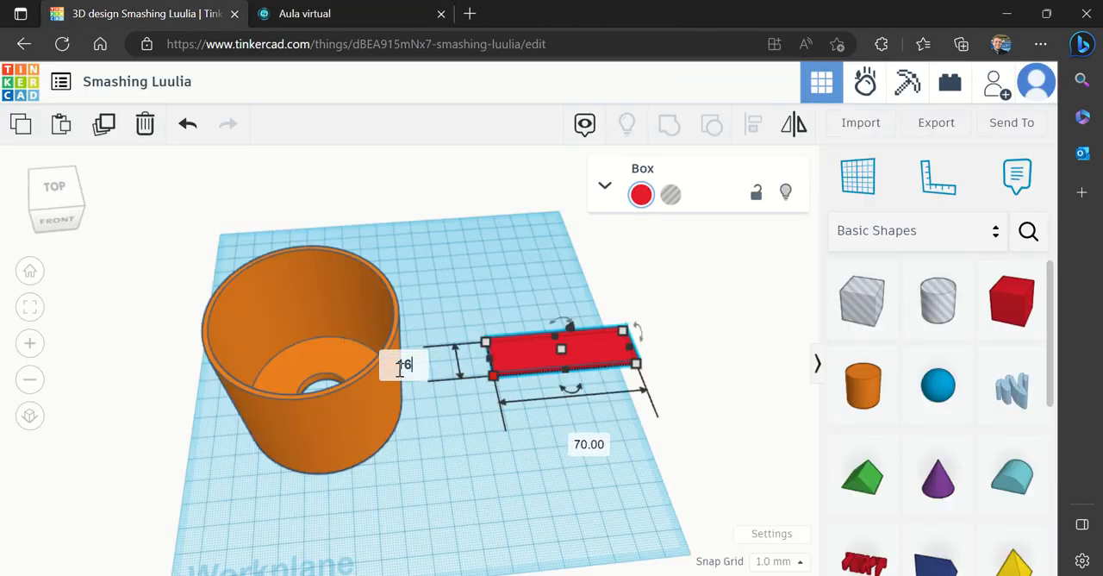
{"action": "key", "text": "Return"}
{"action": "left_click", "coordinate": [544, 494]}
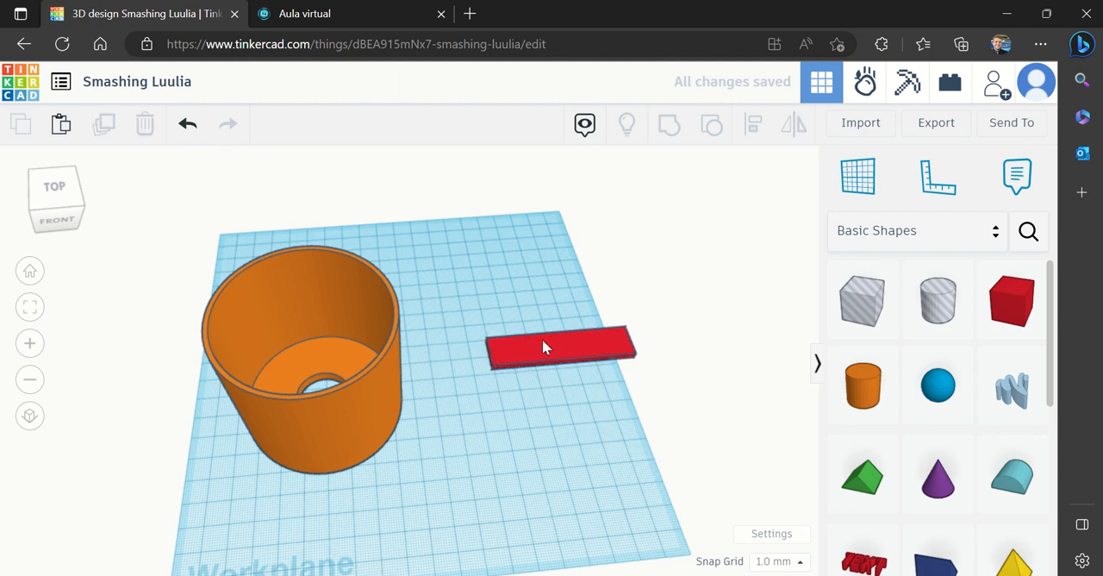
{"action": "left_click_drag", "start_coordinate": [541, 343], "coordinate": [499, 384]}
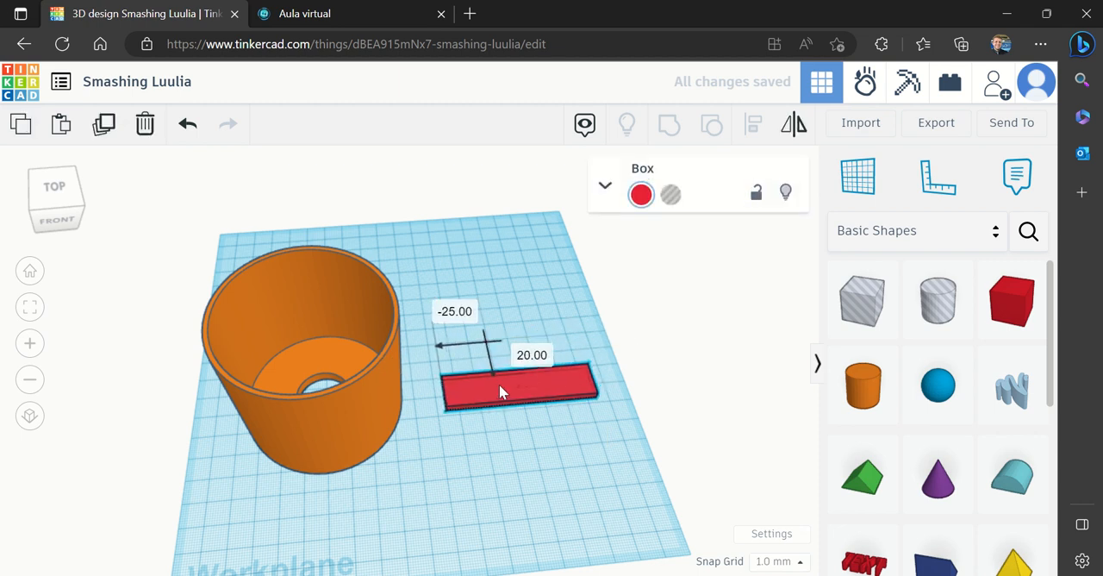
{"action": "left_click", "coordinate": [532, 462]}
Look up the propeller's cylinder measurements in the virtual classroom and add a solid cylinder in front of the red box
{"action": "left_click", "coordinate": [315, 14]}
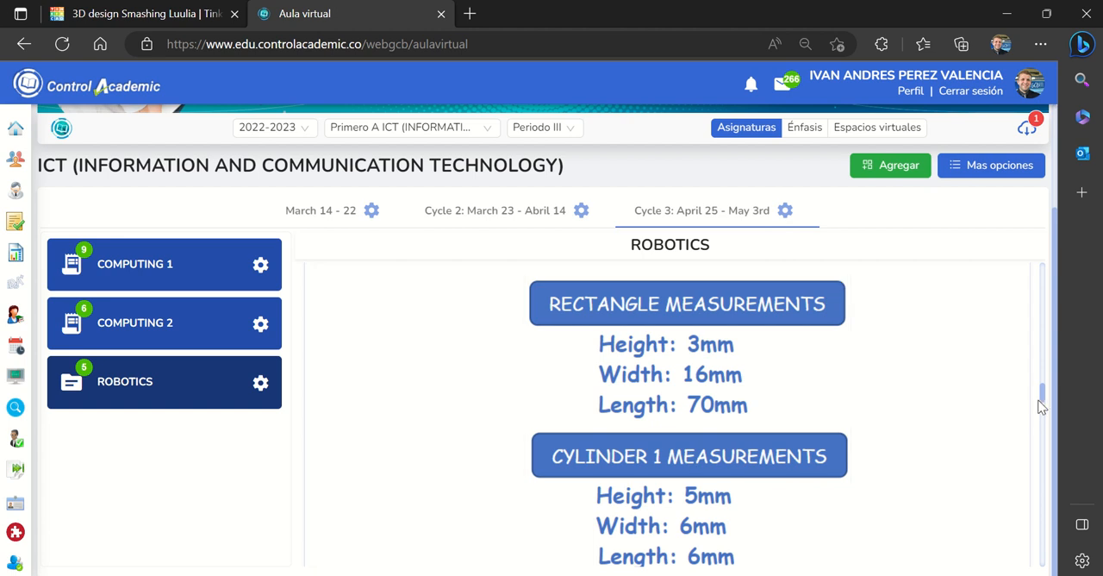
{"action": "left_click_drag", "start_coordinate": [1044, 396], "coordinate": [1041, 404]}
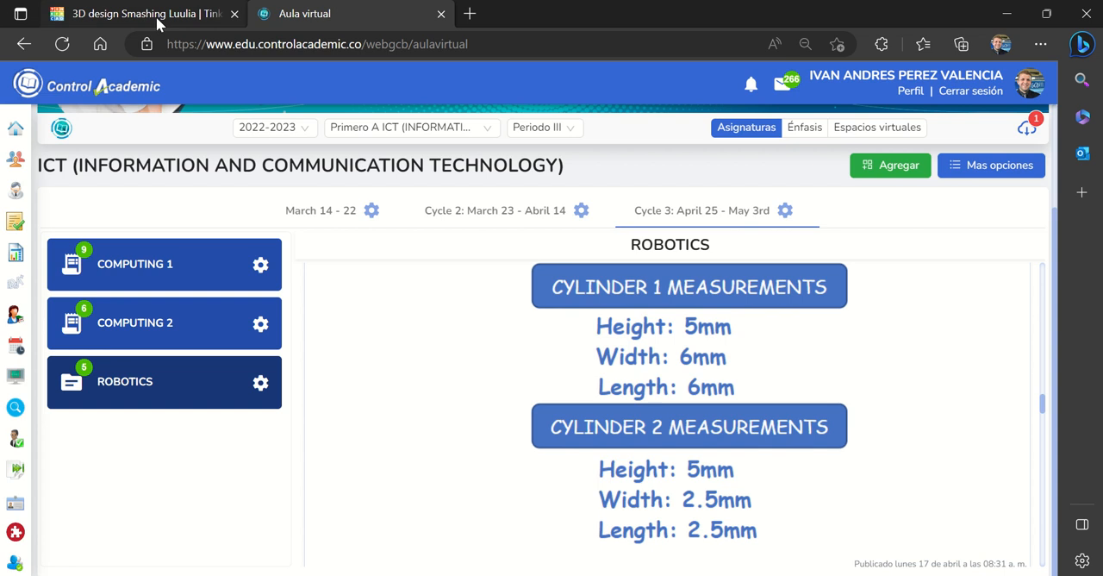
{"action": "left_click", "coordinate": [156, 16]}
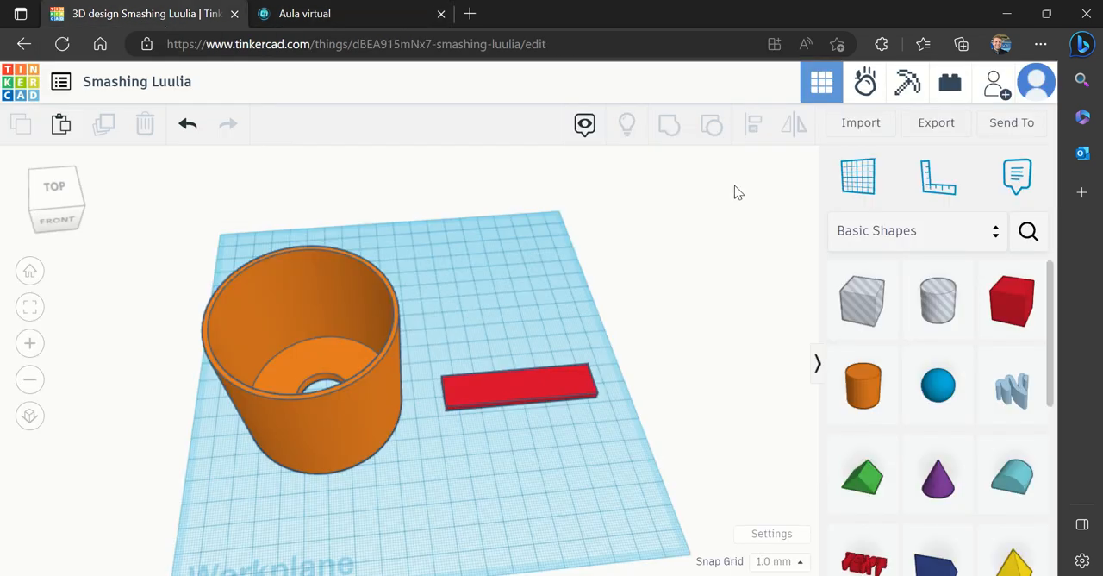
{"action": "left_click_drag", "start_coordinate": [896, 393], "coordinate": [531, 477]}
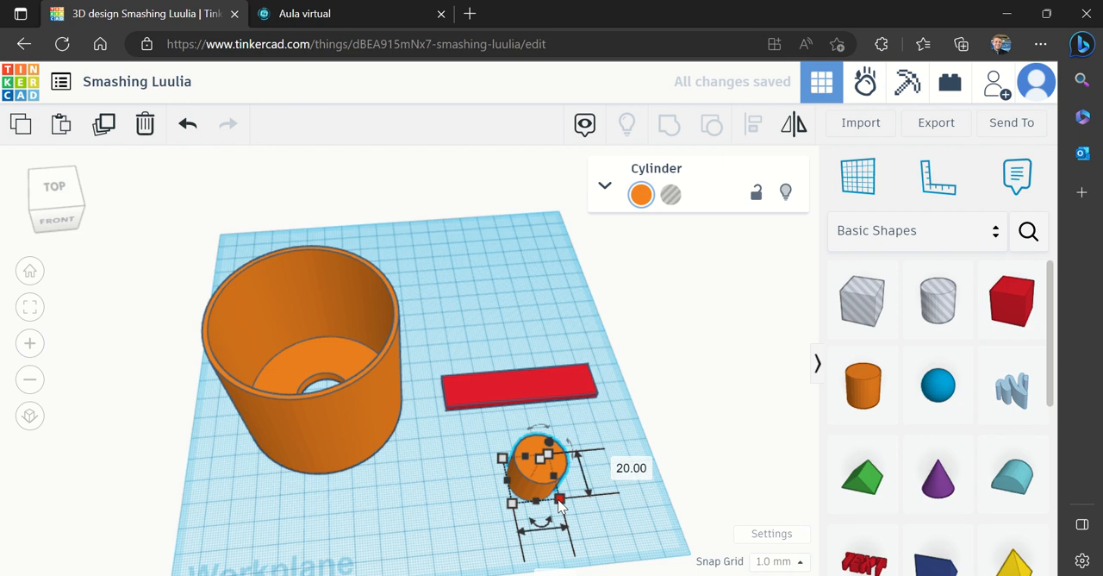
Check the Cylinder 1 measurements in the virtual classroom and set the new cylinder's height to 5 mm
{"action": "left_click", "coordinate": [614, 467]}
{"action": "left_click", "coordinate": [319, 12]}
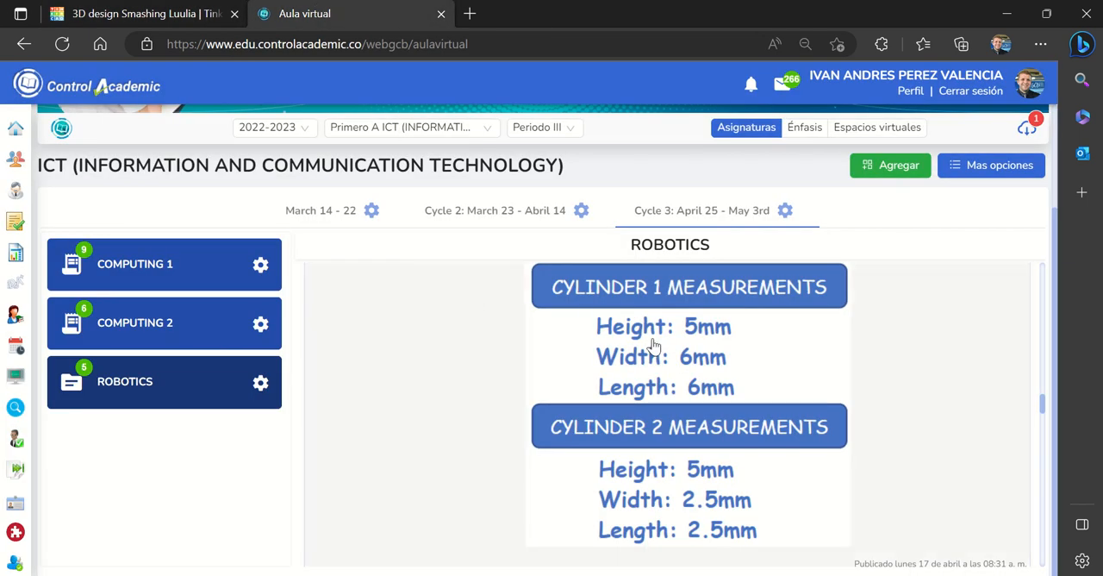
{"action": "left_click", "coordinate": [159, 14]}
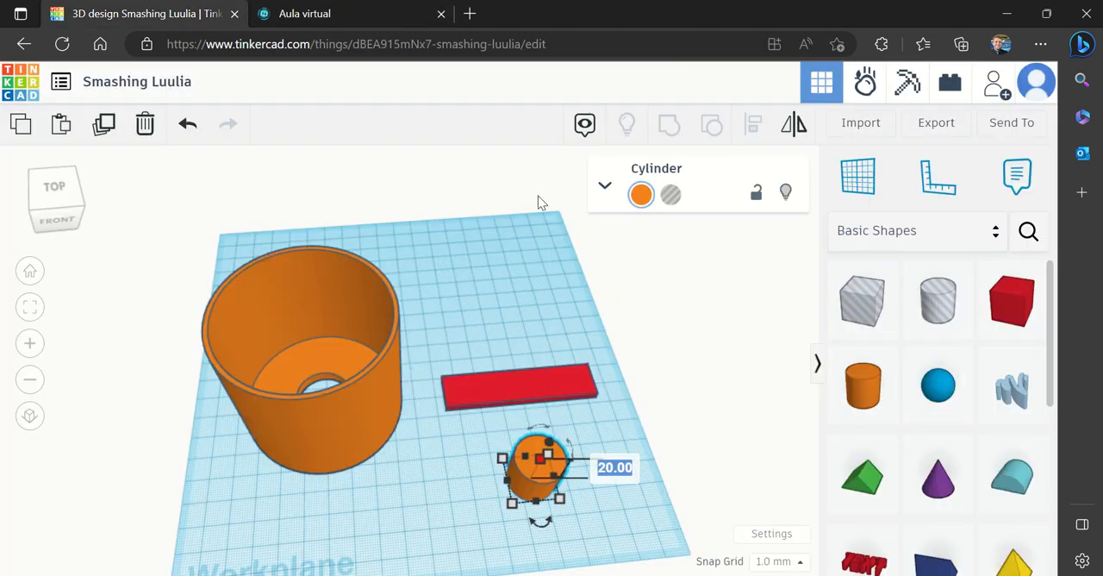
{"action": "type", "text": "5"}
{"action": "key", "text": "Return"}
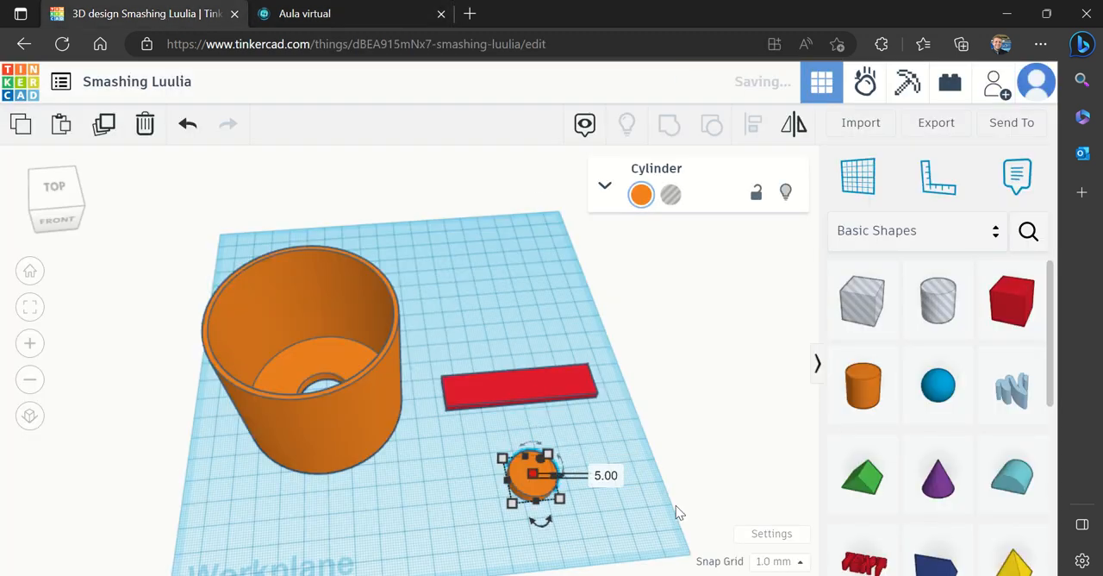
Move the 5 mm high cylinder closer to the front edge of the red box
{"action": "mouse_move", "coordinate": [561, 504]}
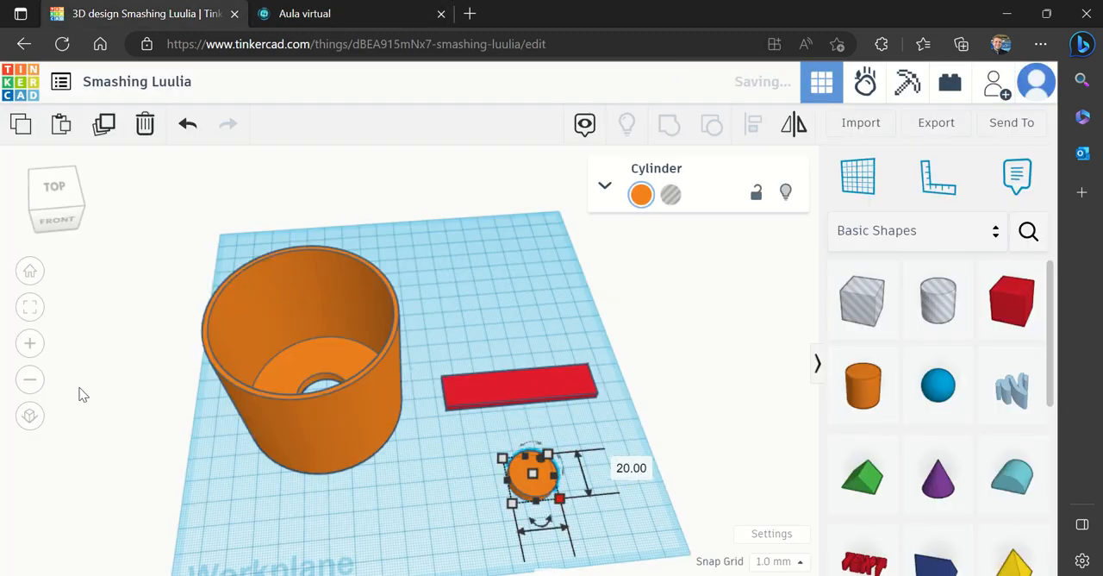
{"action": "left_click", "coordinate": [31, 344]}
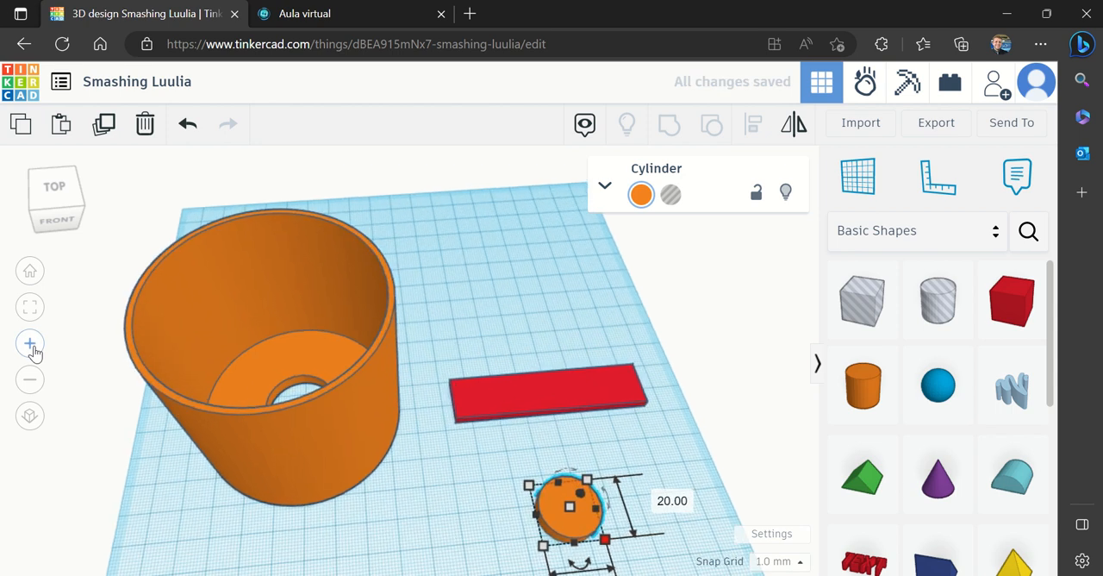
{"action": "left_click", "coordinate": [32, 347]}
{"action": "left_click_drag", "start_coordinate": [613, 566], "coordinate": [543, 479]}
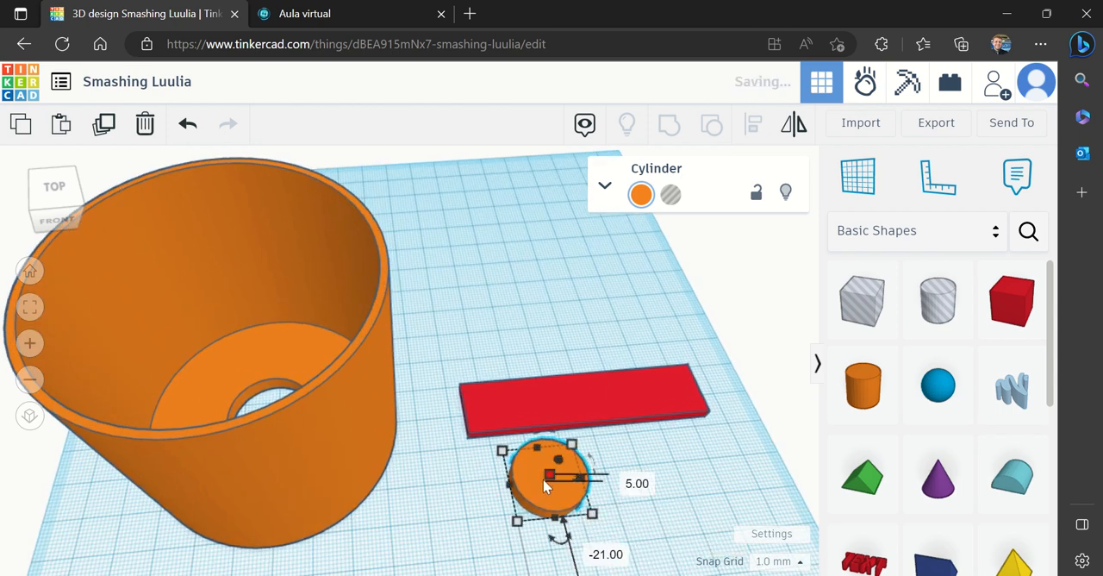
Set the orange cylinder's width and length both to 6 mm
{"action": "left_click", "coordinate": [592, 514]}
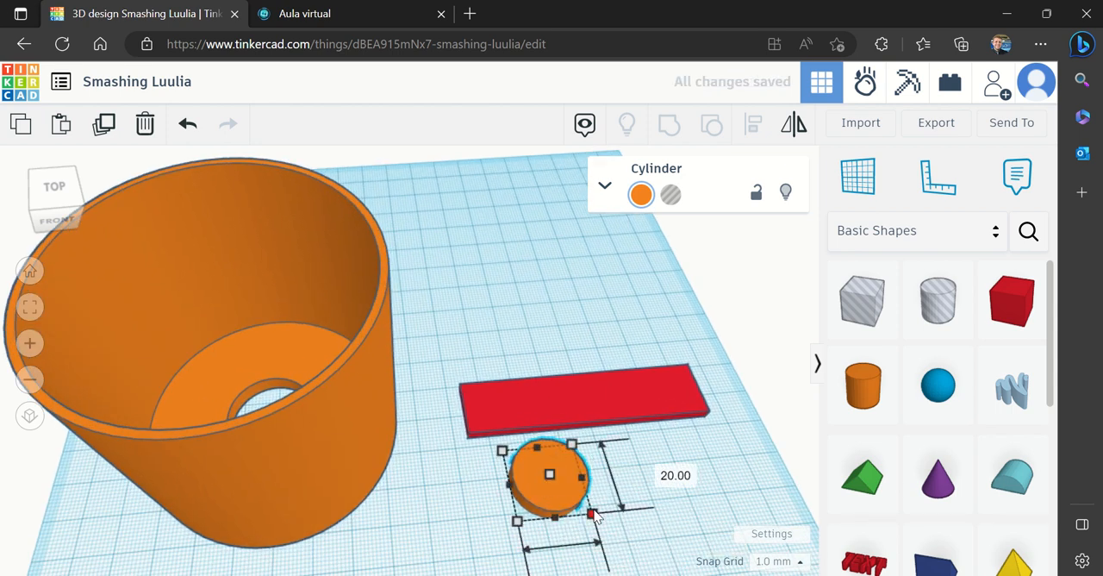
{"action": "left_click", "coordinate": [659, 470]}
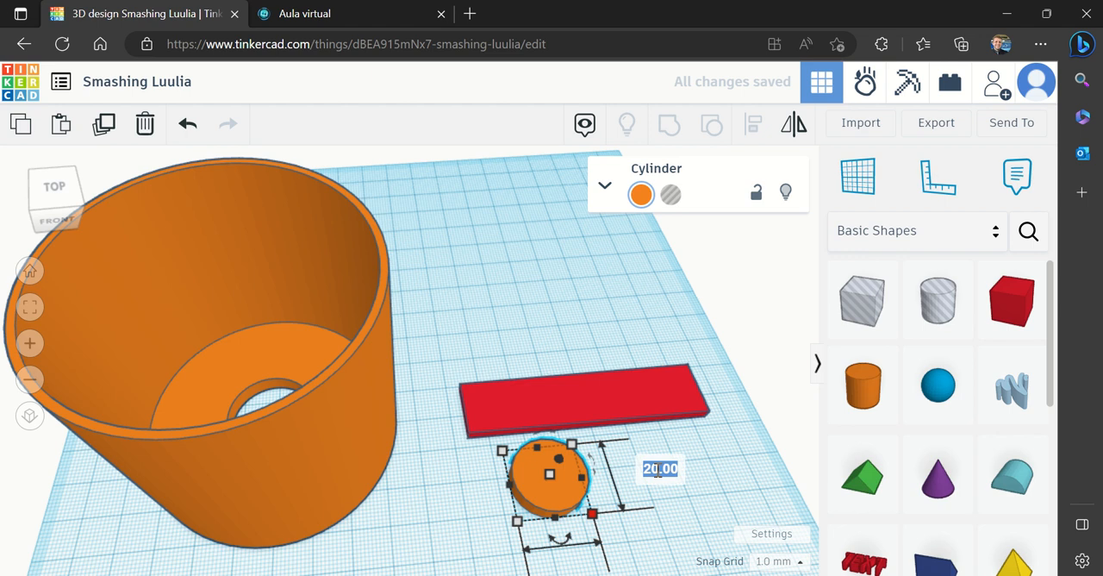
{"action": "type", "text": "6"}
{"action": "key", "text": "Return"}
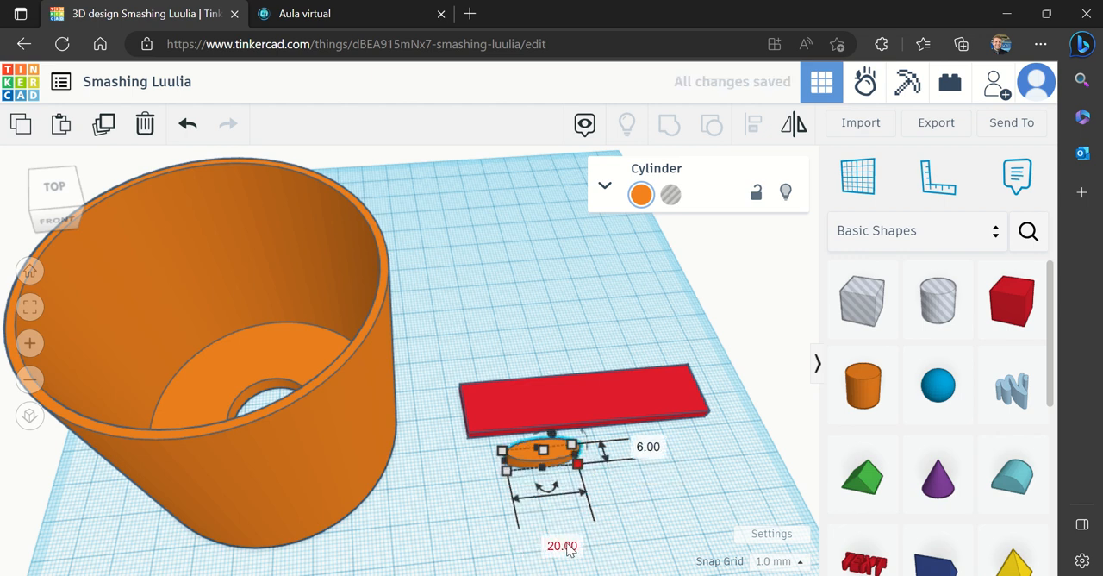
{"action": "left_click", "coordinate": [564, 547]}
{"action": "type", "text": "6"}
{"action": "key", "text": "Return"}
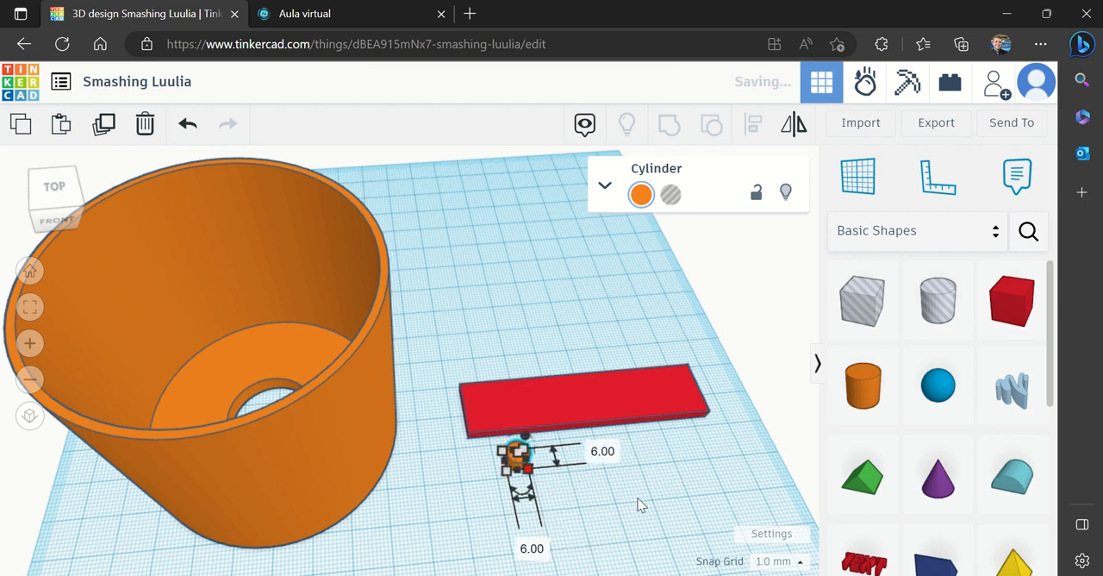
Compare the small cylinder's dimensions with the Cylinder 1 measurements in the virtual classroom
{"action": "left_click", "coordinate": [293, 15]}
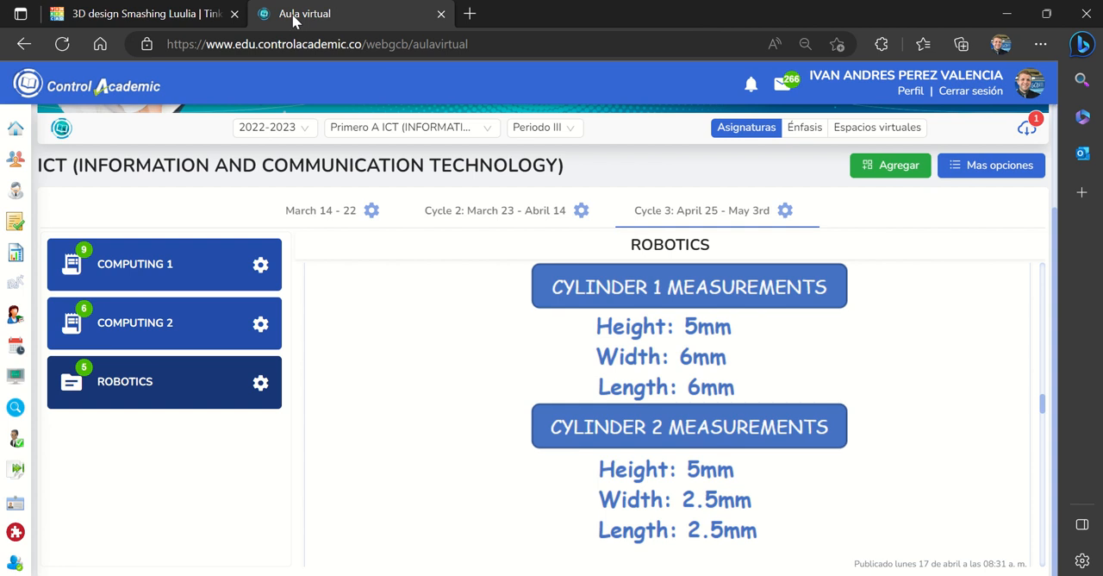
{"action": "left_click", "coordinate": [136, 16]}
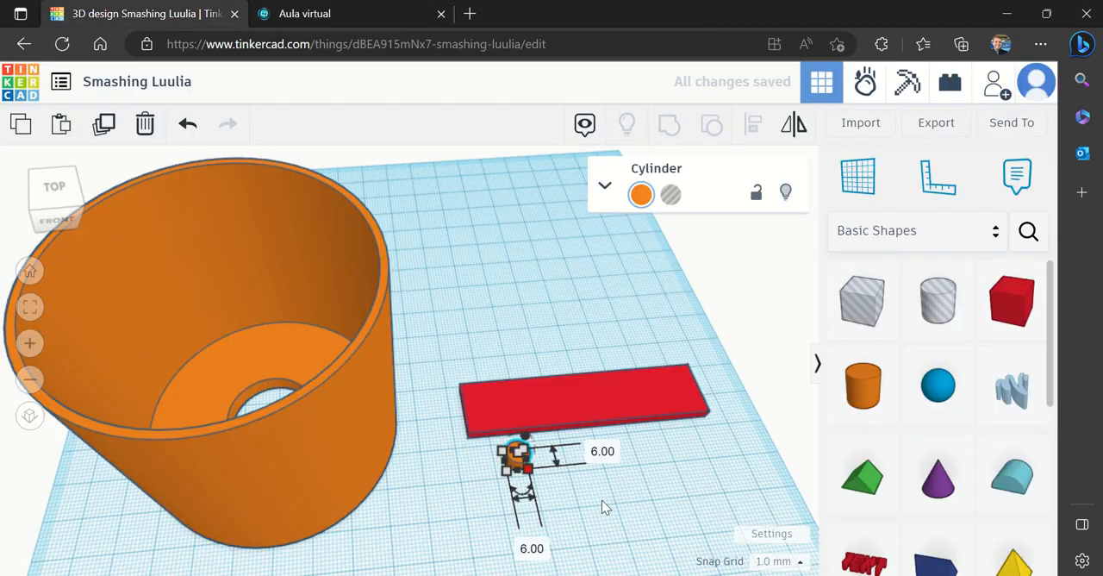
{"action": "left_click", "coordinate": [602, 507]}
{"action": "left_click", "coordinate": [526, 450]}
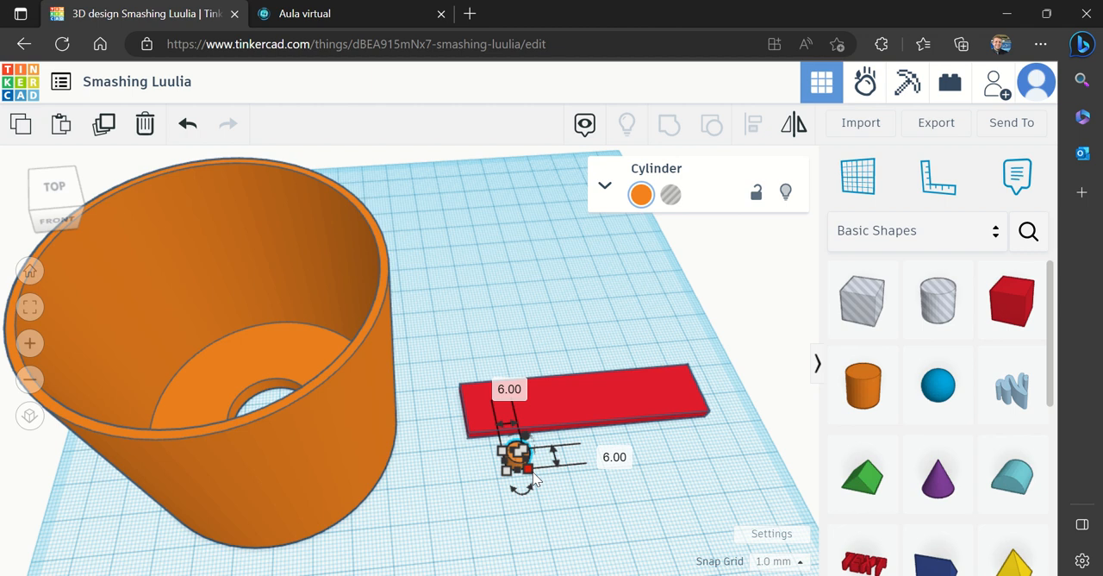
{"action": "left_click", "coordinate": [581, 501]}
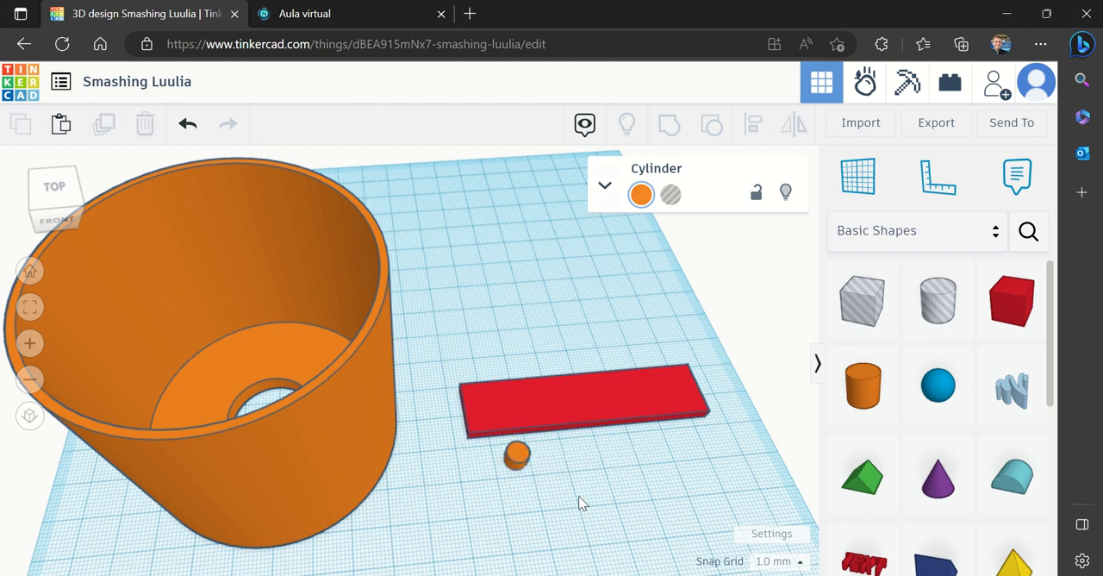
{"action": "left_click", "coordinate": [517, 455]}
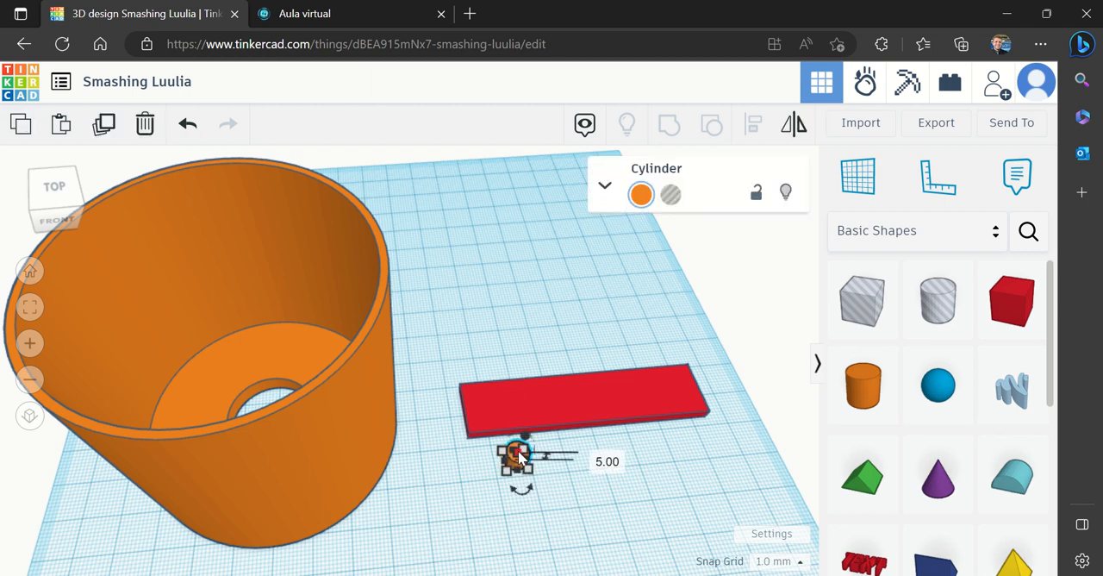
{"action": "left_click", "coordinate": [592, 498]}
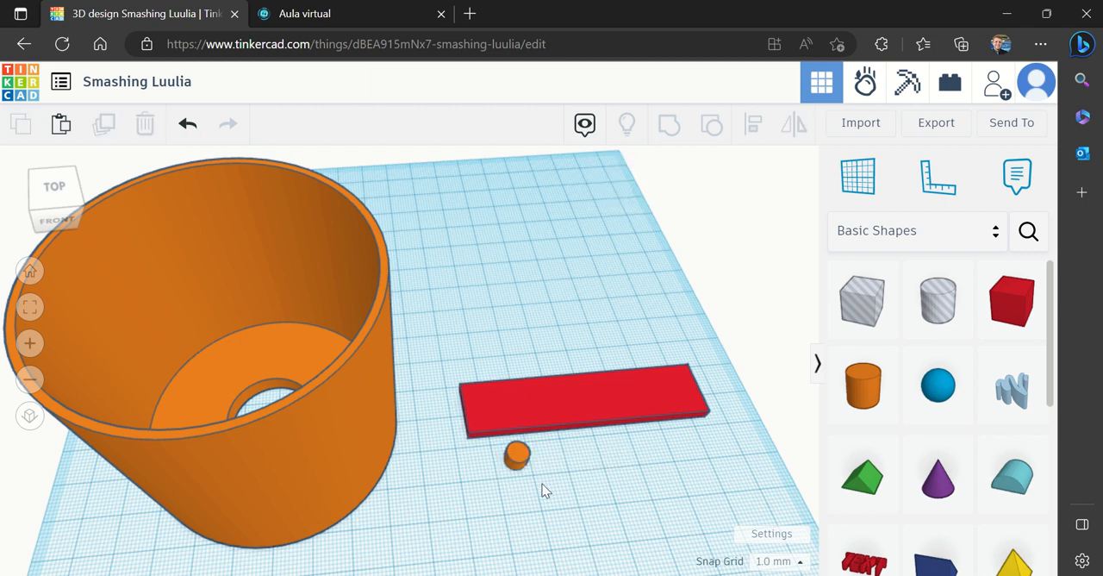
Set the small orange cylinder's number of sides to 64 to smooth its outline
{"action": "left_click", "coordinate": [517, 460]}
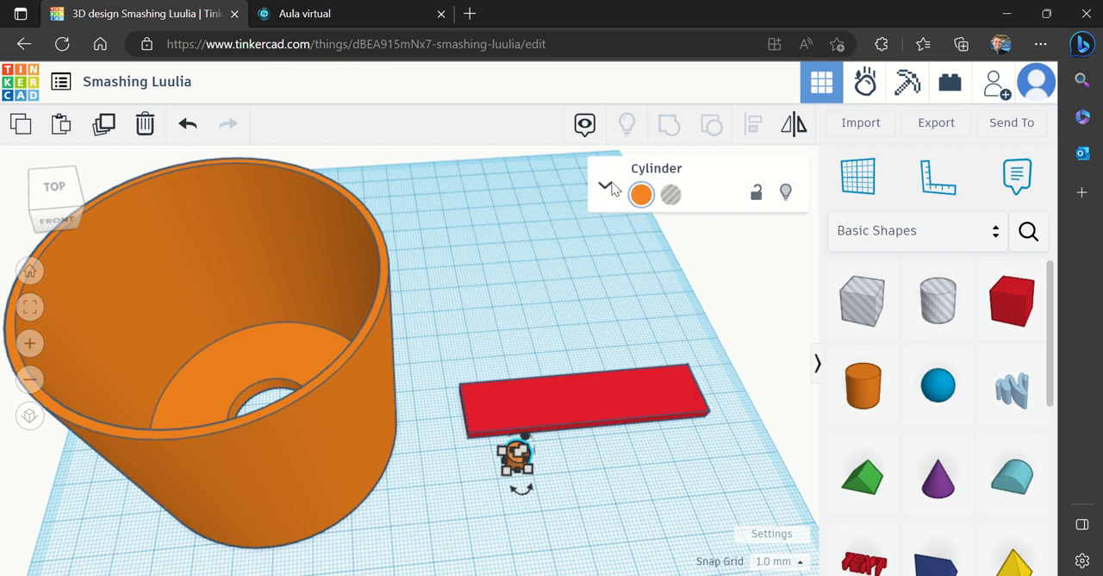
{"action": "left_click", "coordinate": [606, 188]}
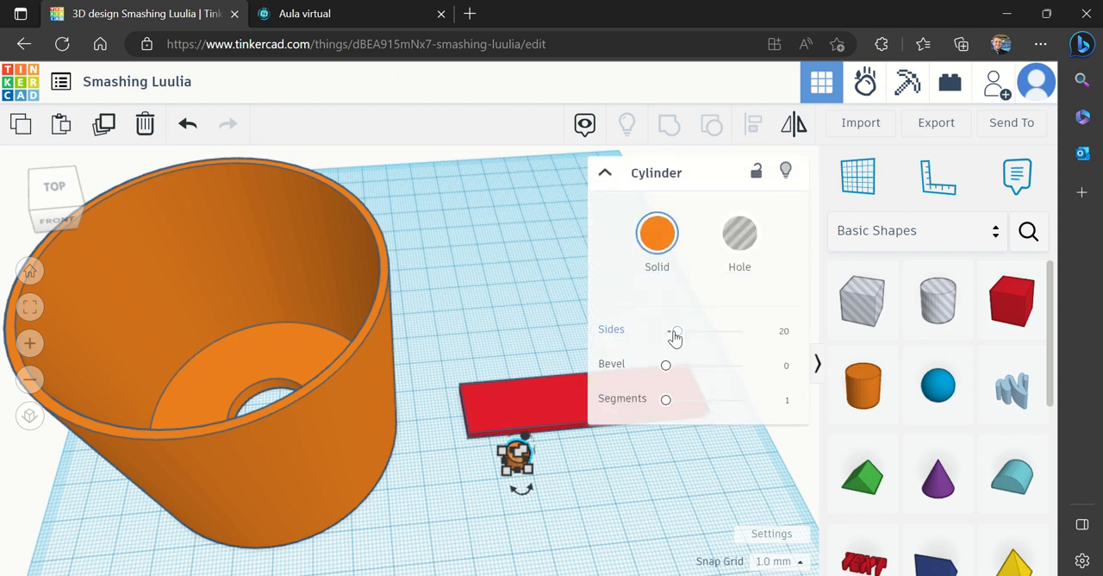
{"action": "left_click_drag", "start_coordinate": [676, 330], "coordinate": [738, 336]}
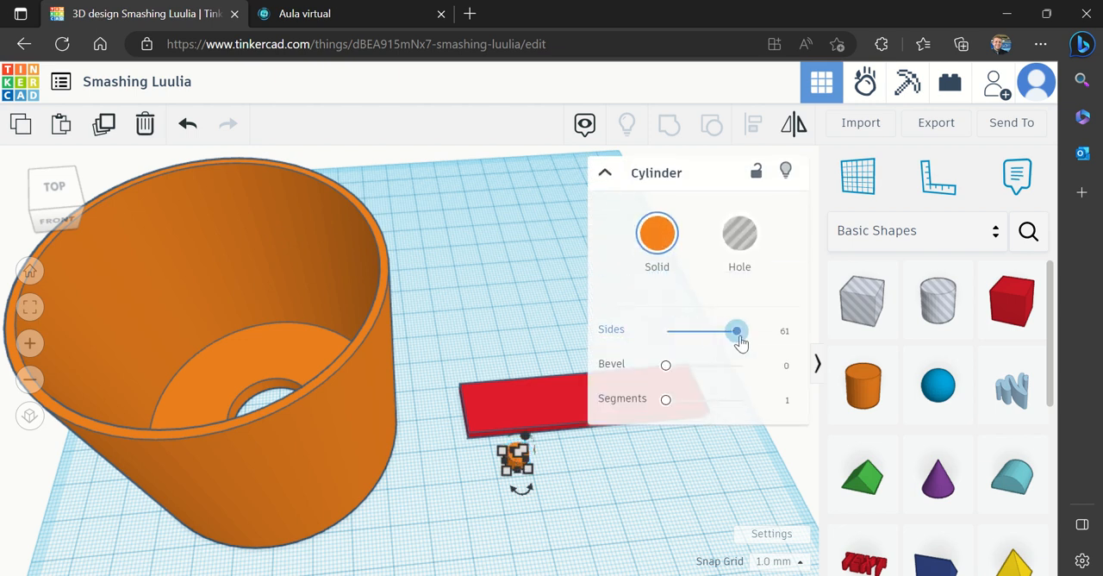
{"action": "left_click", "coordinate": [612, 505]}
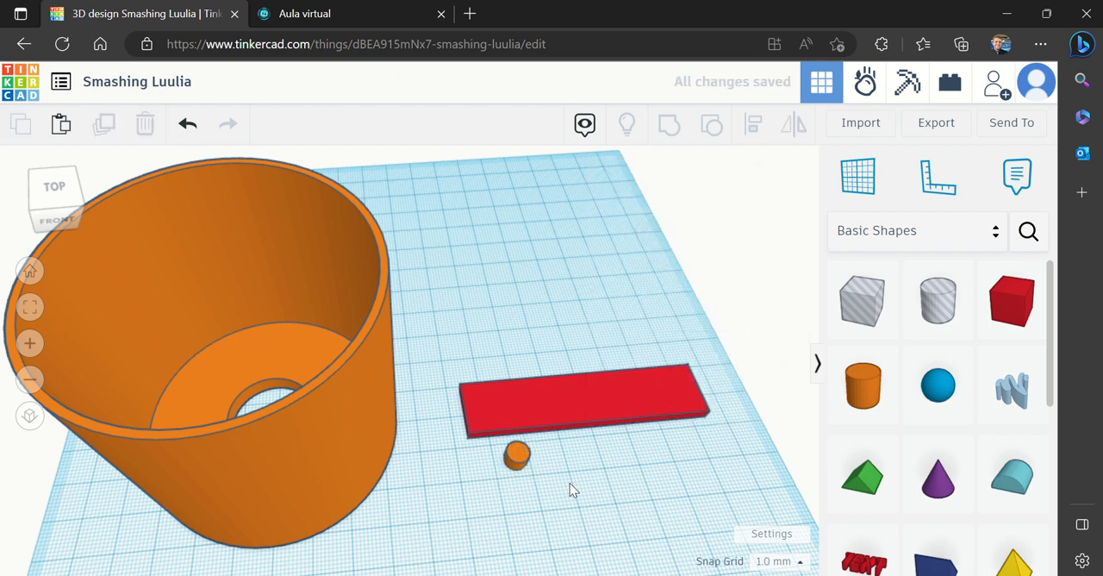
Duplicate the 6 mm cylinder and move the copy about 14 mm sideways and 8 mm forward
{"action": "left_click", "coordinate": [514, 457]}
{"action": "left_click_drag", "start_coordinate": [569, 472], "coordinate": [492, 447]}
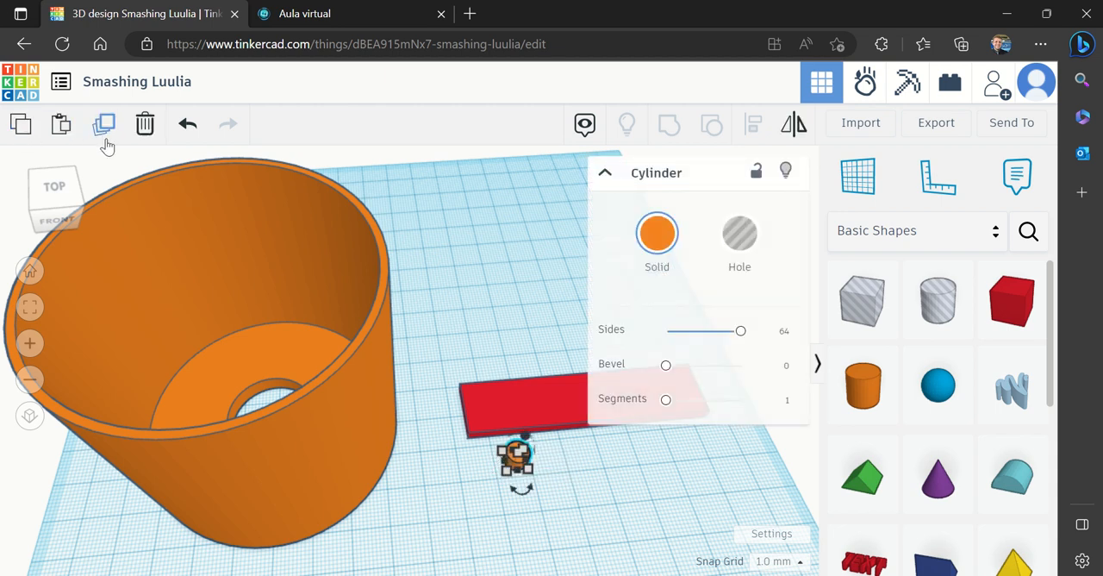
{"action": "left_click", "coordinate": [104, 134]}
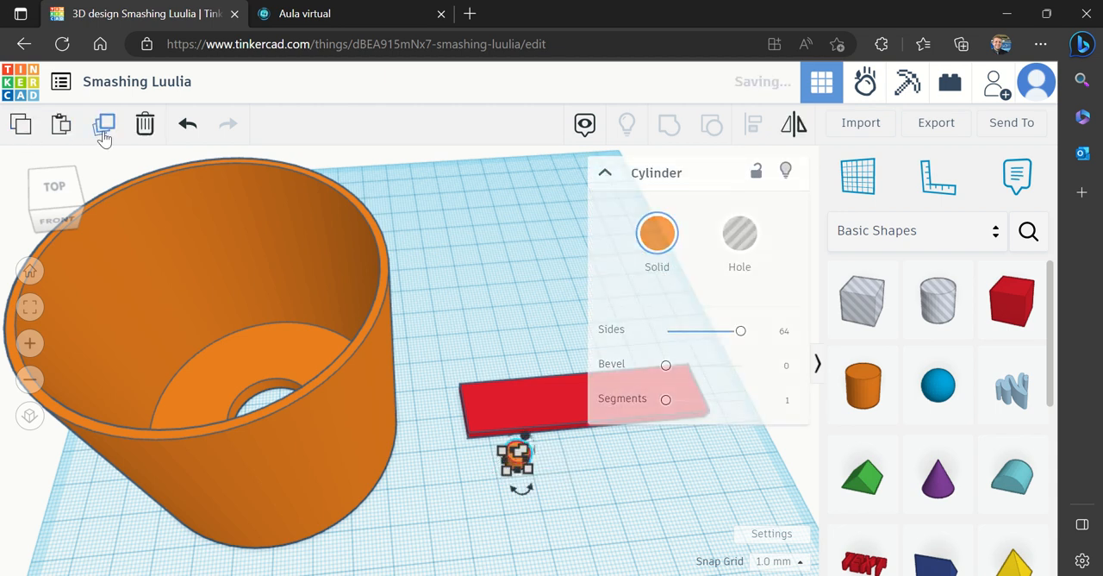
{"action": "left_click", "coordinate": [569, 486]}
{"action": "left_click_drag", "start_coordinate": [517, 465], "coordinate": [575, 477]}
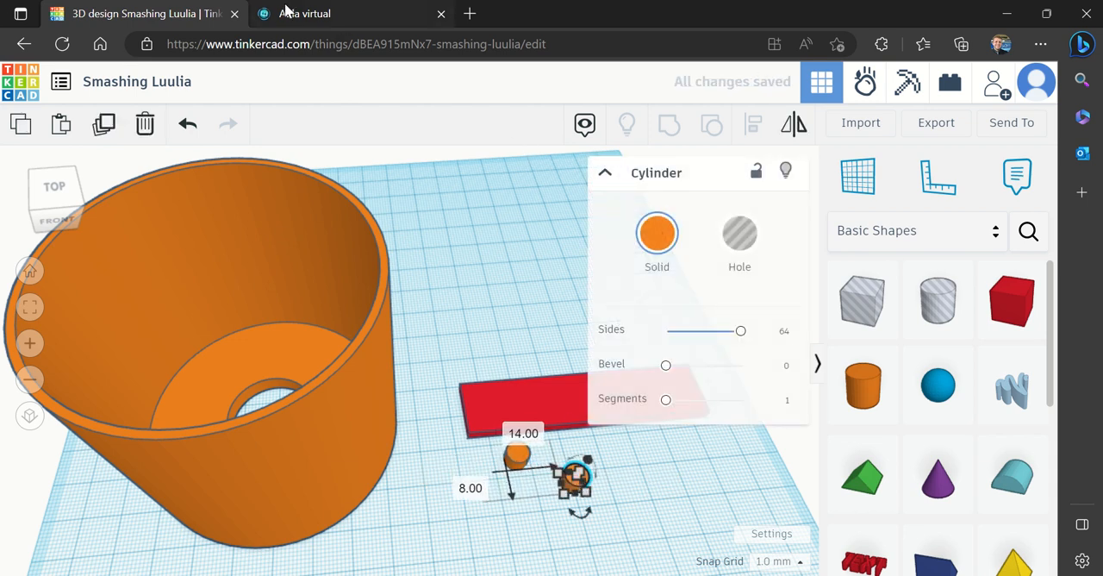
Check the Cylinder 2 measurements in the virtual classroom and set the duplicate cylinder's width and length to 2.5 mm
{"action": "left_click", "coordinate": [289, 13]}
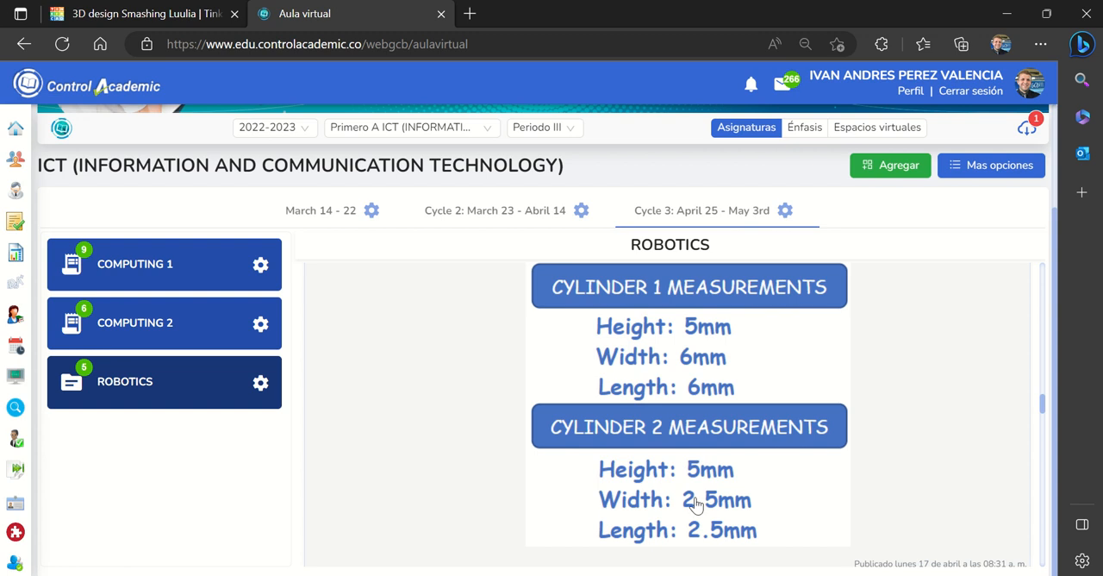
{"action": "left_click", "coordinate": [153, 13]}
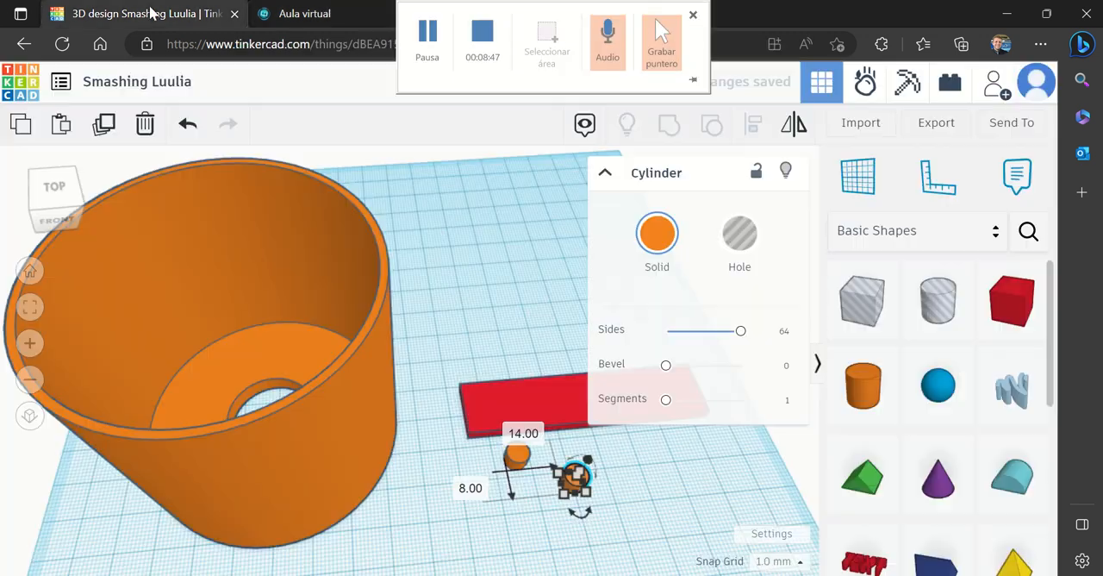
{"action": "left_click", "coordinate": [578, 475]}
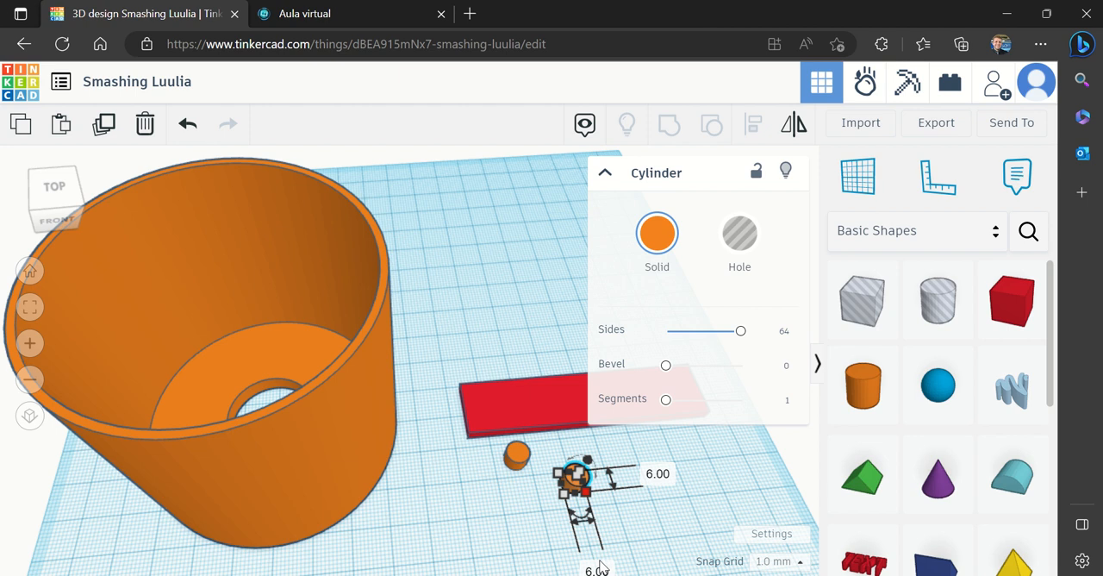
{"action": "left_click", "coordinate": [601, 567]}
{"action": "type", "text": "3"}
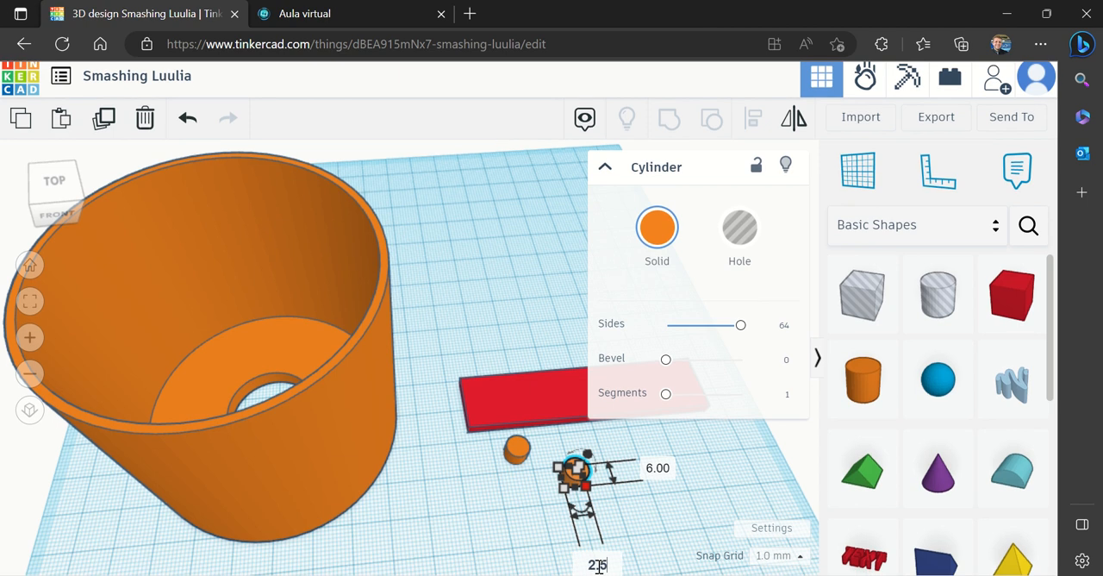
{"action": "type", "text": ".5"}
{"action": "left_click", "coordinate": [657, 472]}
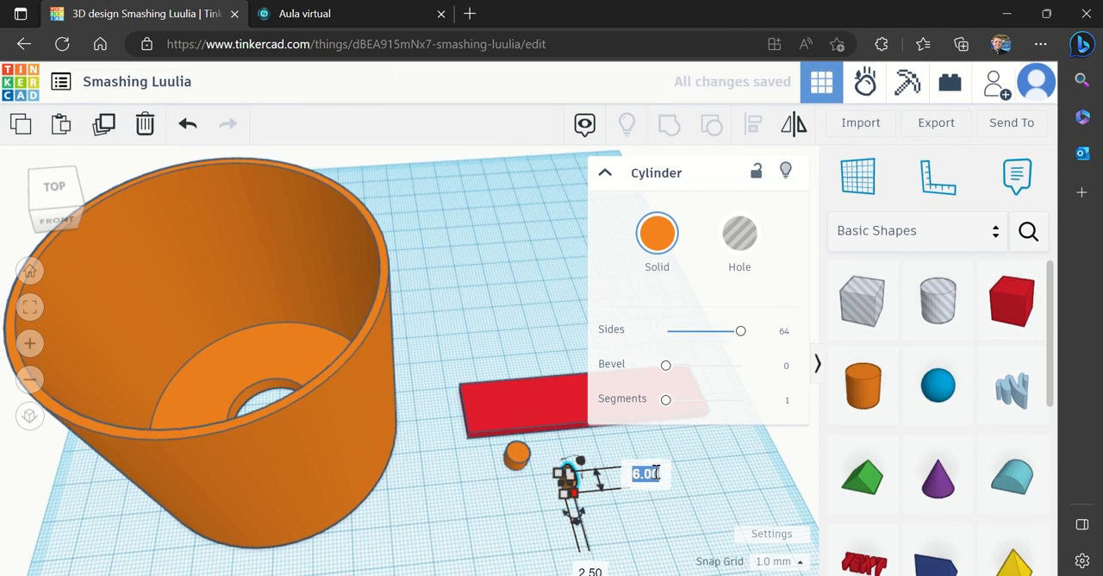
{"action": "type", "text": "2.5"}
{"action": "key", "text": "Return"}
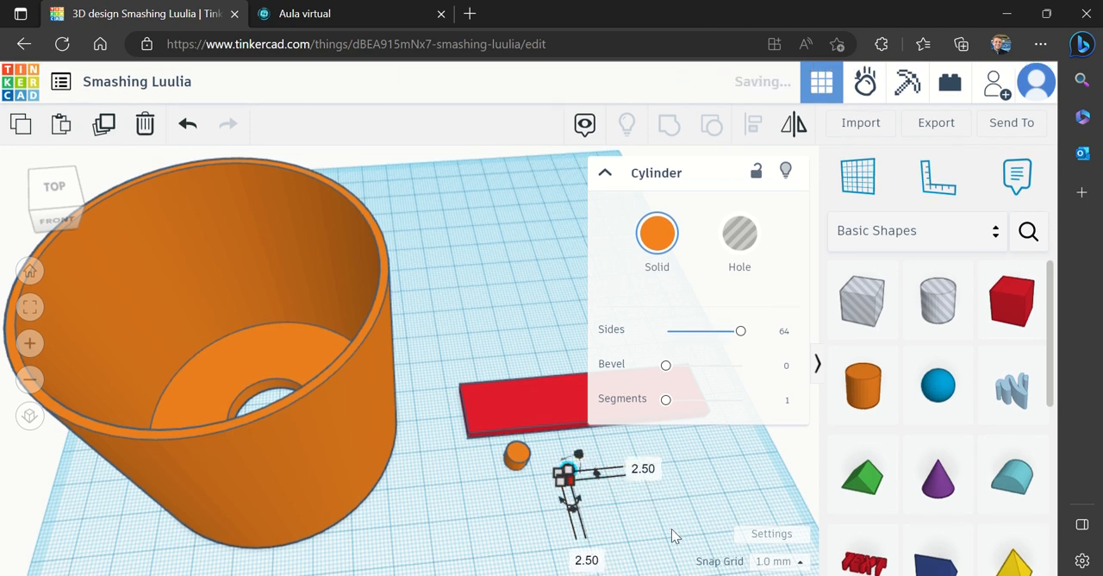
{"action": "left_click", "coordinate": [645, 512]}
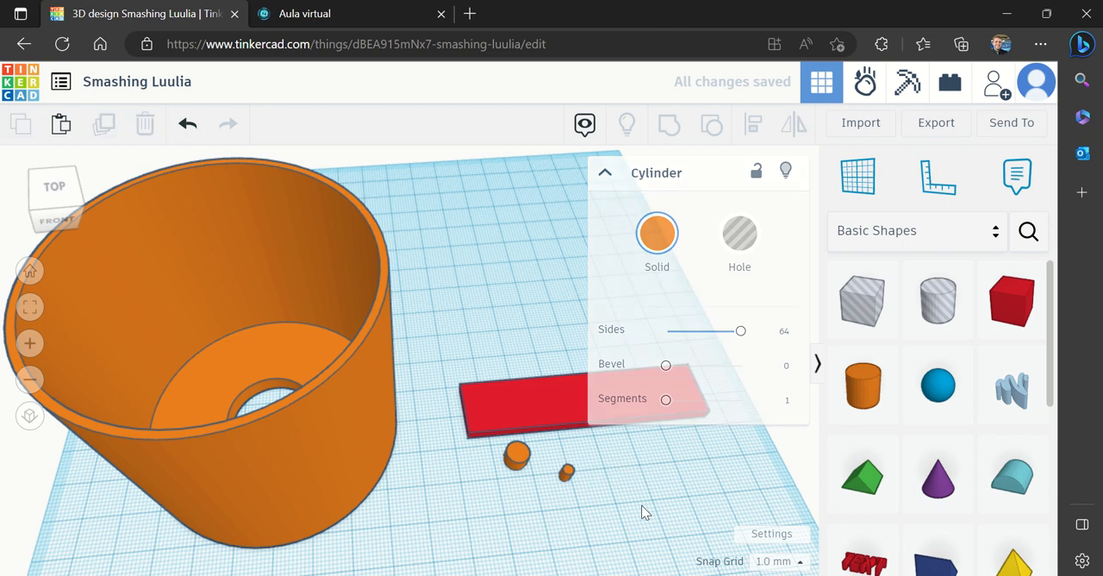
Turn the 2.5 mm cylinder into a hole
{"action": "left_click", "coordinate": [29, 343]}
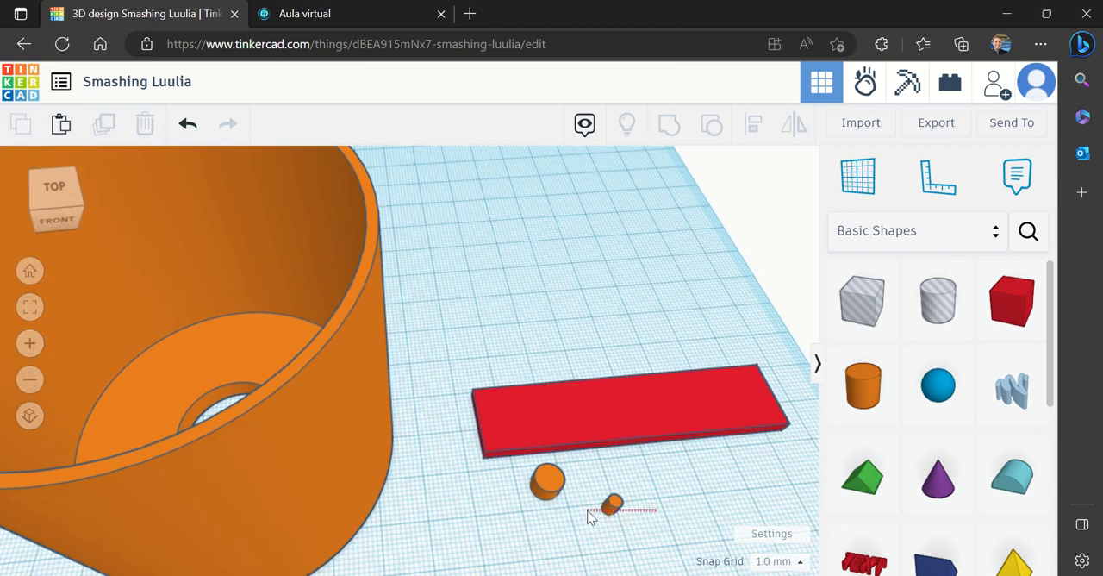
{"action": "left_click", "coordinate": [605, 507]}
{"action": "left_click", "coordinate": [739, 233]}
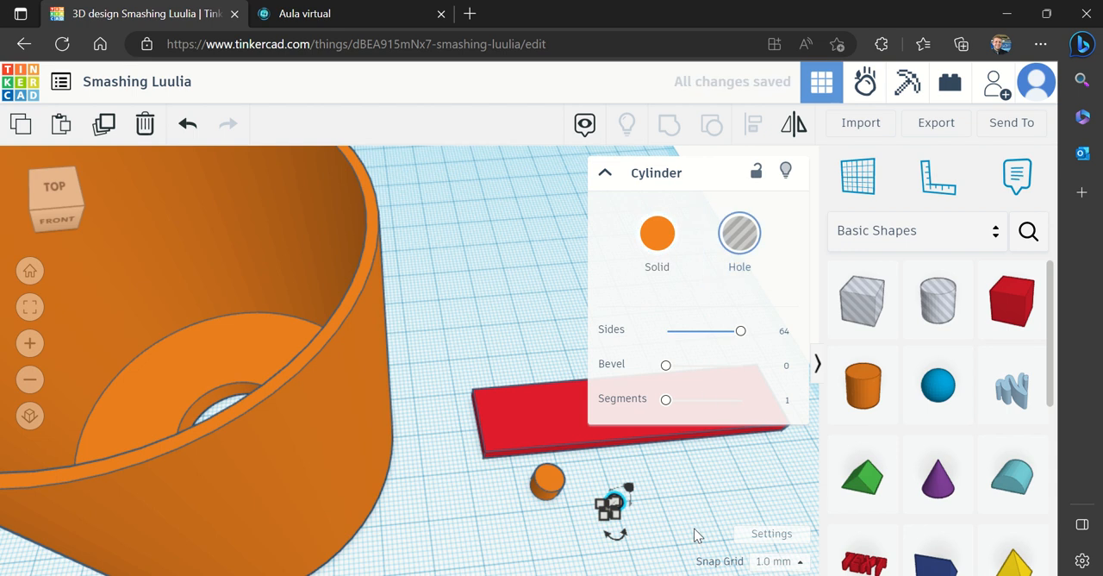
{"action": "left_click", "coordinate": [693, 527]}
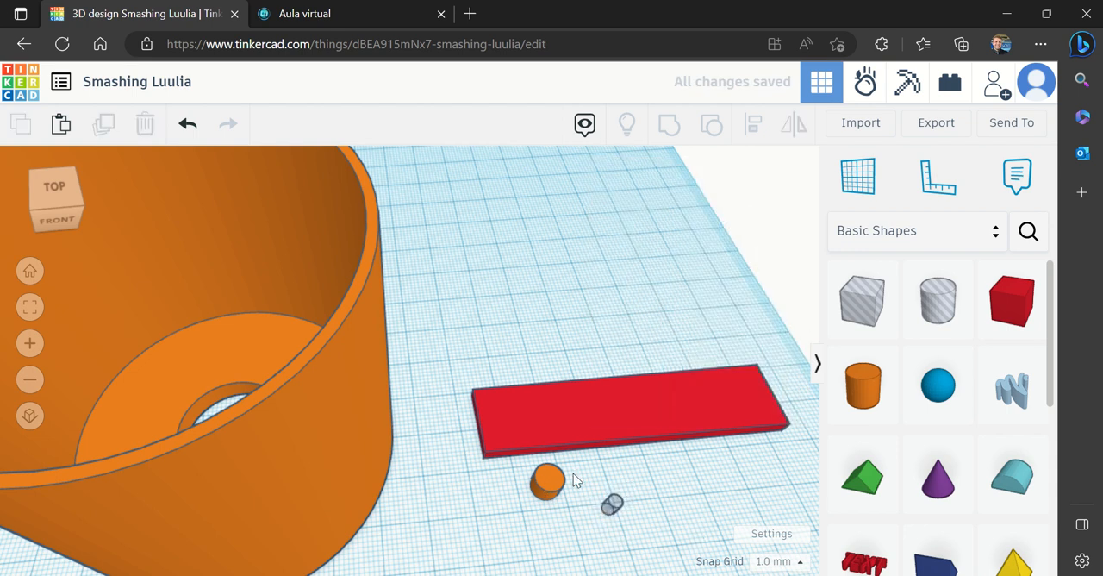
Examine the propeller in the virtual classroom's reference image to see how its parts are arranged
{"action": "left_click", "coordinate": [302, 21]}
{"action": "left_click_drag", "start_coordinate": [1040, 404], "coordinate": [1020, 338]}
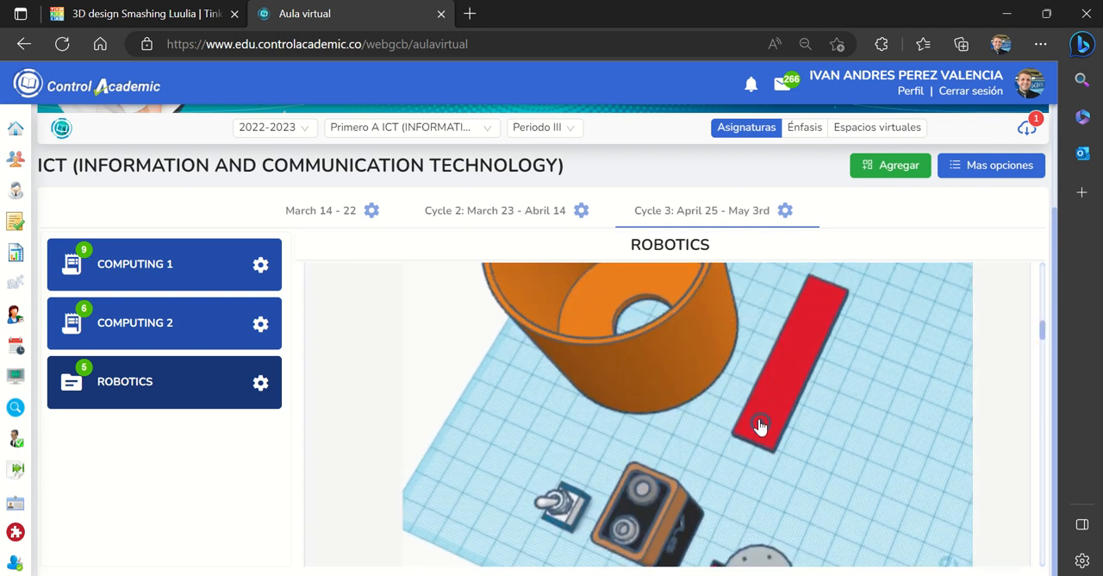
{"action": "left_click", "coordinate": [124, 12]}
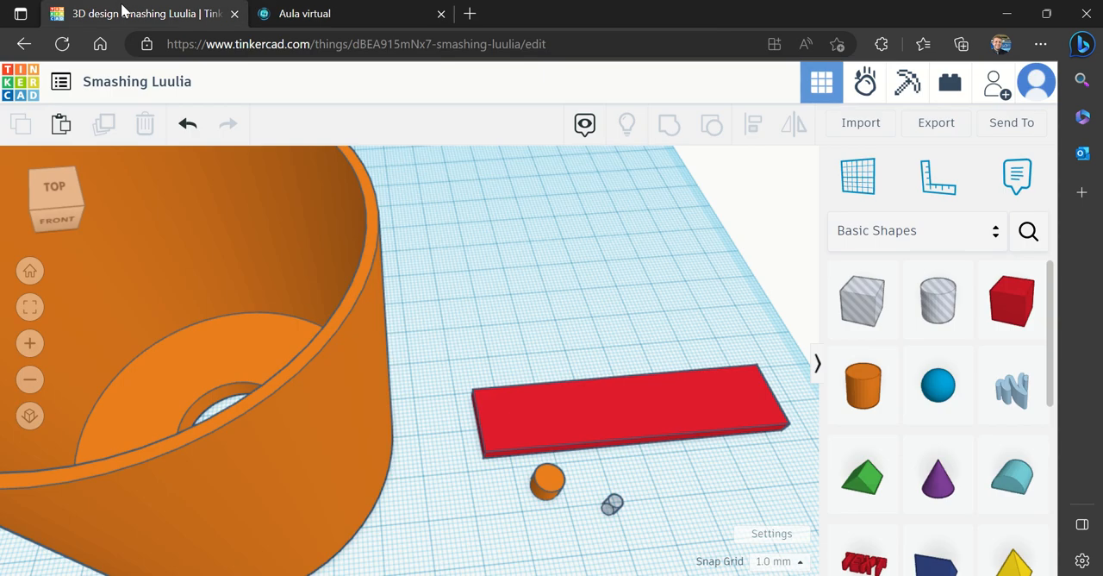
Align the 6 mm cylinder and the 2.5 mm hole cylinder on their centres along both horizontal axes
{"action": "left_click", "coordinate": [552, 483]}
{"action": "left_click", "coordinate": [706, 502]}
{"action": "left_click_drag", "start_coordinate": [689, 526], "coordinate": [500, 476]}
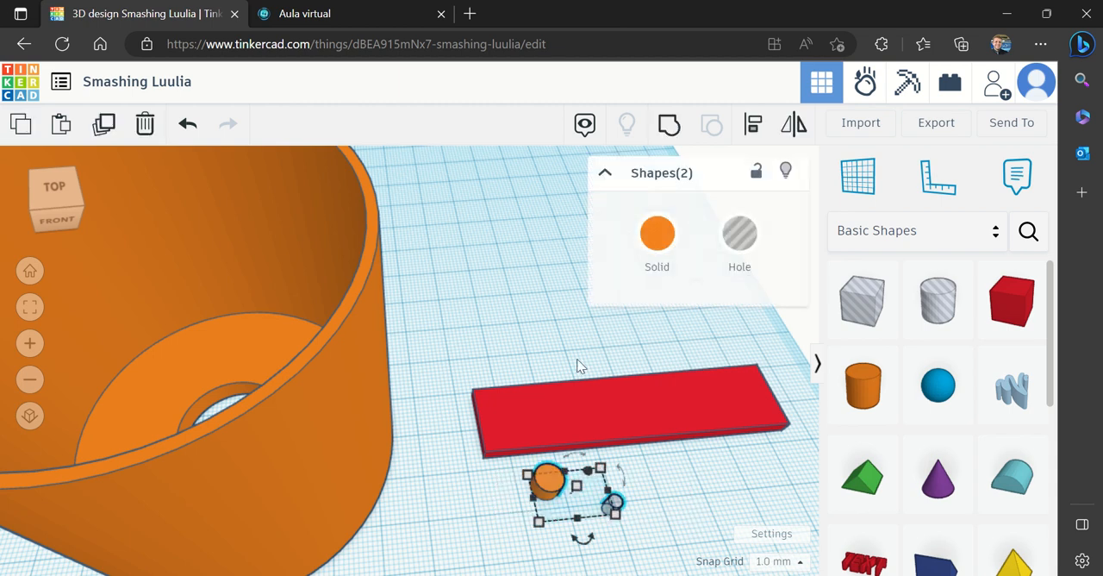
{"action": "left_click", "coordinate": [749, 134]}
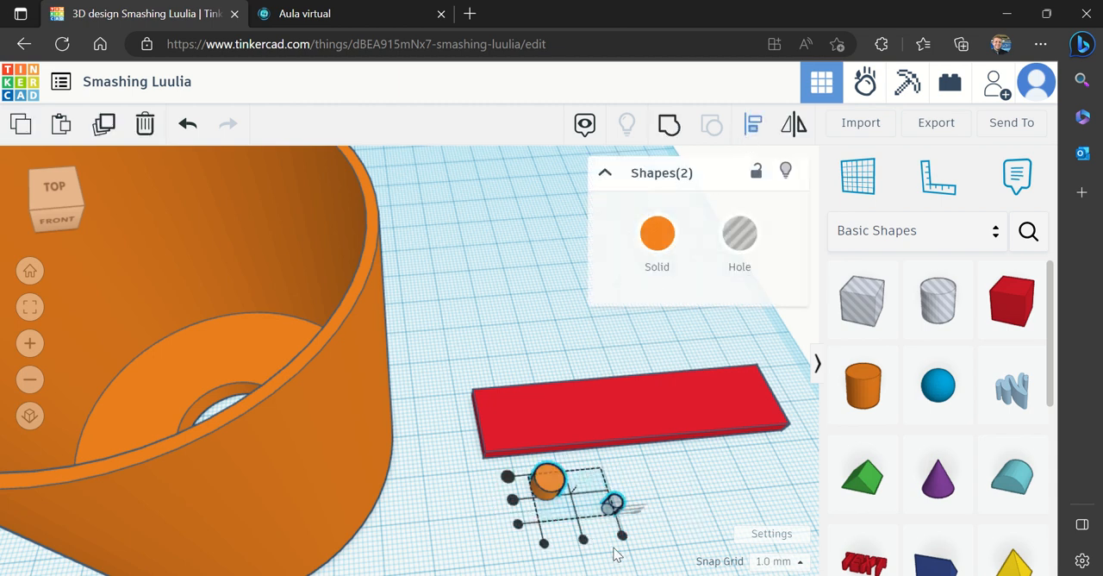
{"action": "left_click", "coordinate": [583, 540]}
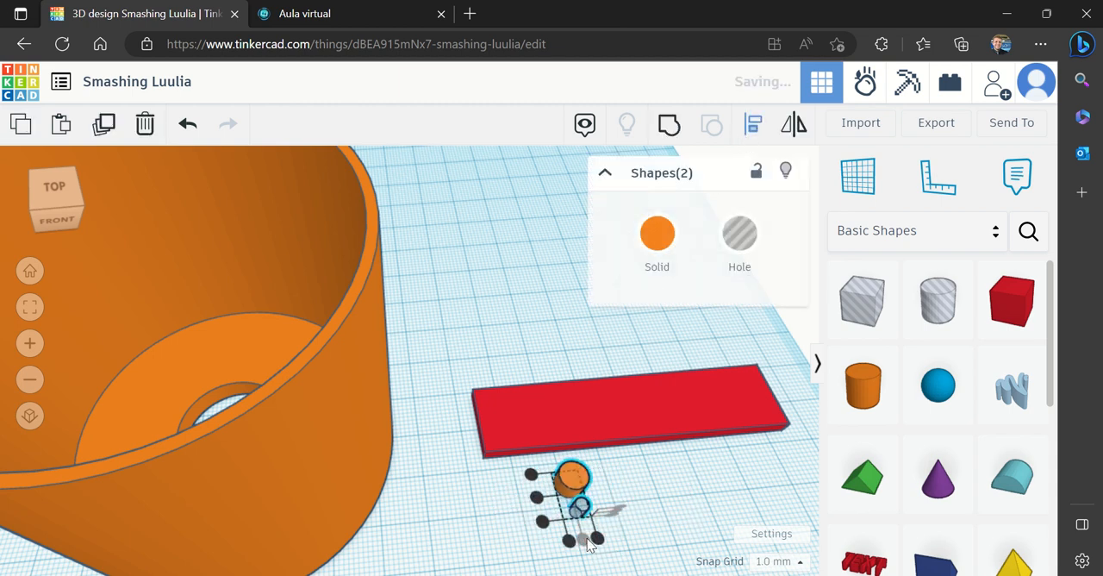
{"action": "left_click", "coordinate": [537, 505]}
{"action": "left_click", "coordinate": [666, 487]}
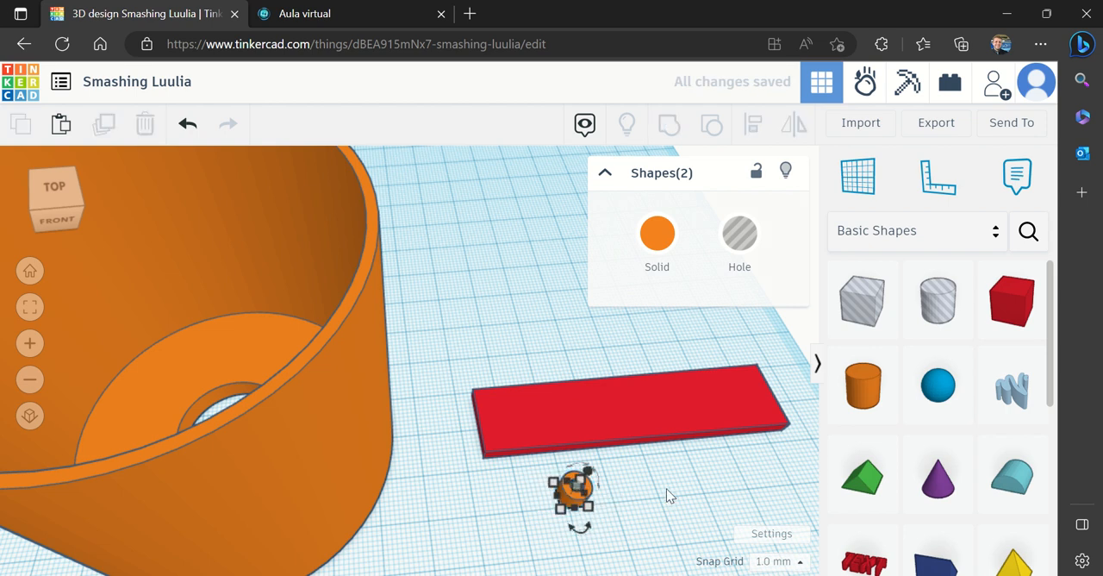
{"action": "left_click", "coordinate": [666, 488]}
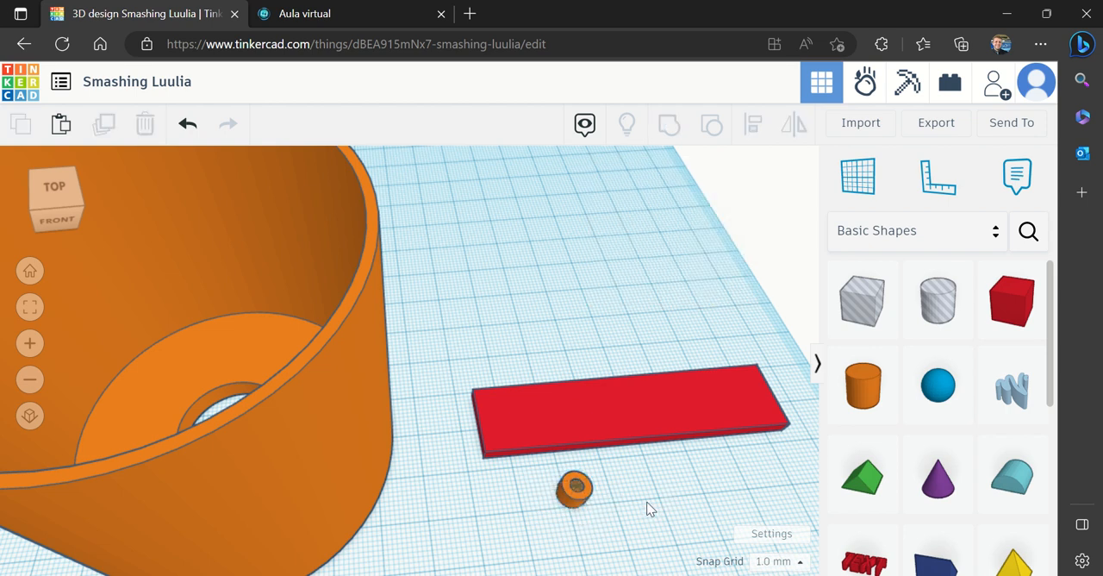
Move the 6 mm cylinder and its 2.5 mm hole cylinder together onto the red box, near the box end closest to the cup
{"action": "left_click_drag", "start_coordinate": [648, 505], "coordinate": [511, 474]}
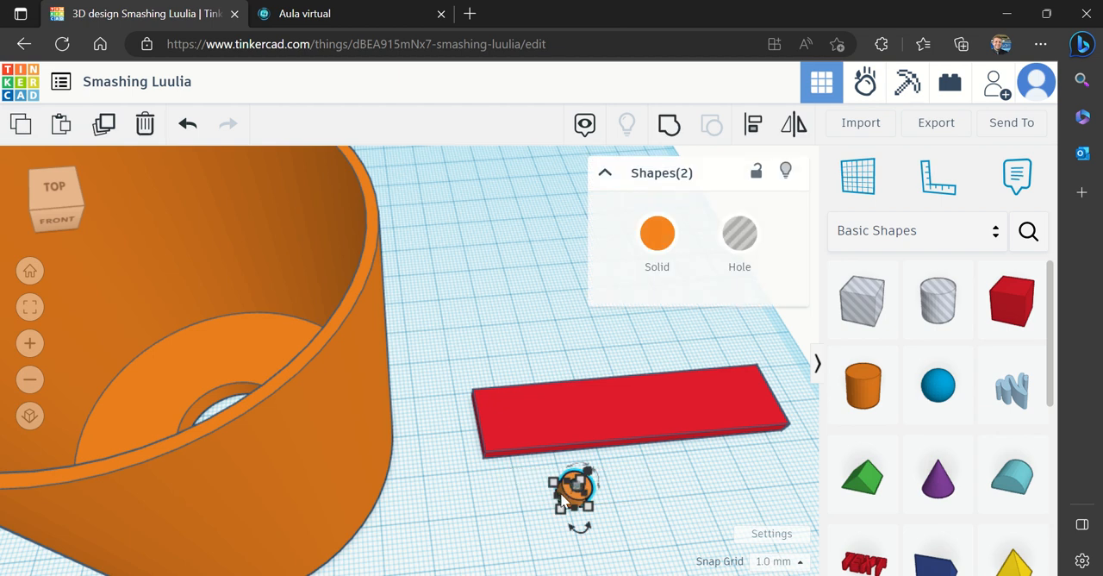
{"action": "left_click", "coordinate": [29, 343]}
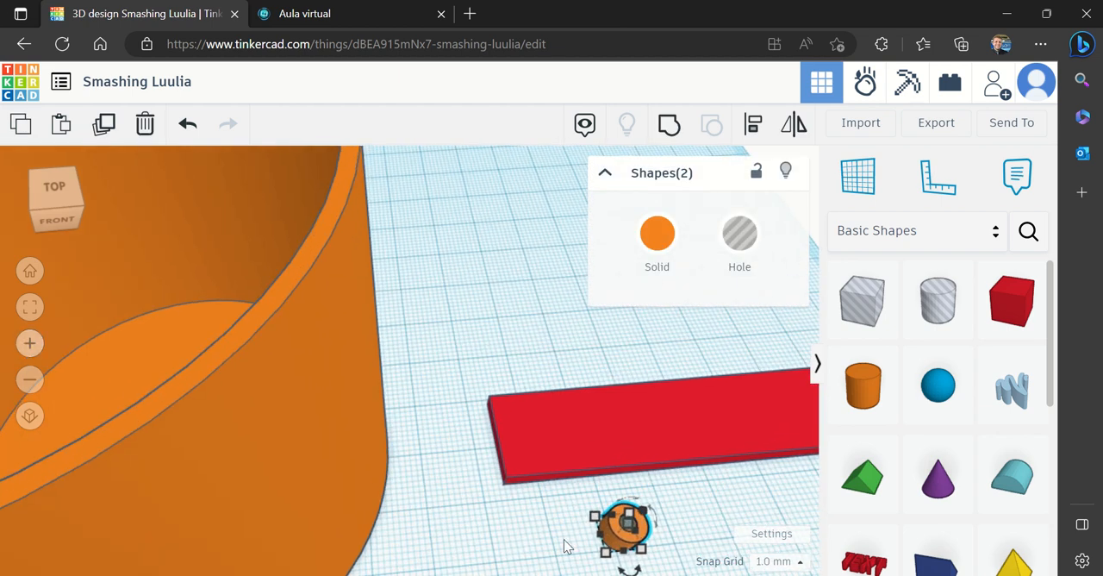
{"action": "left_click_drag", "start_coordinate": [615, 539], "coordinate": [533, 437]}
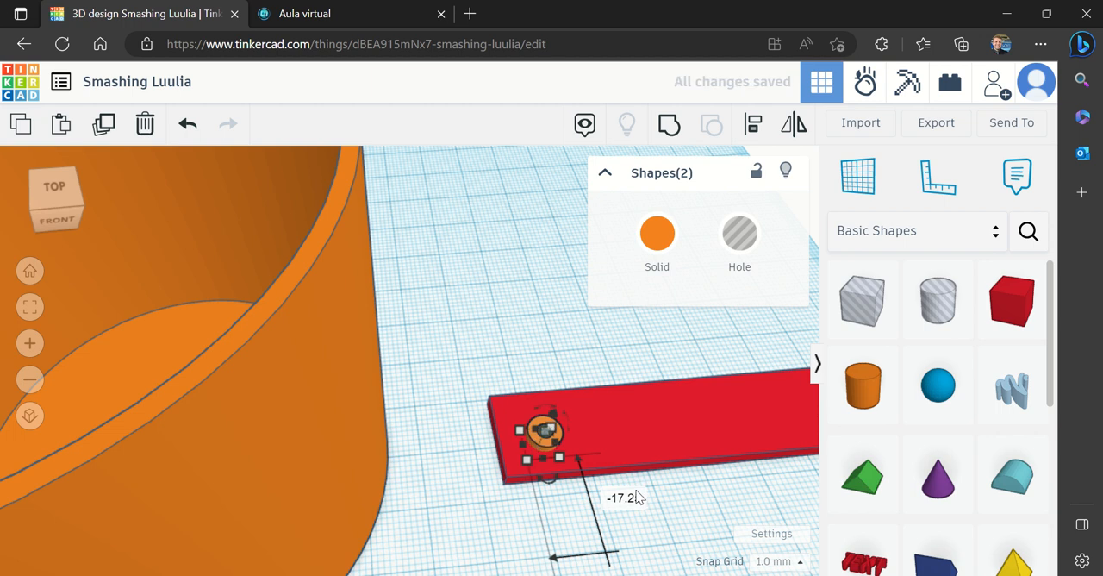
{"action": "left_click", "coordinate": [678, 527]}
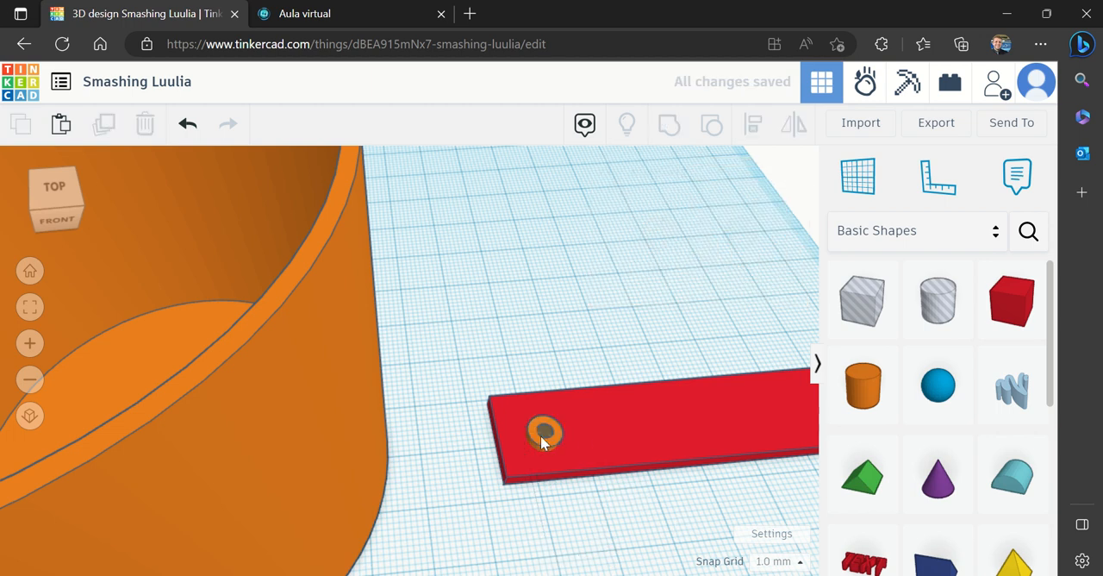
Group the red box with the solid cylinder and the hole cylinder into a single propeller
{"action": "left_click_drag", "start_coordinate": [686, 530], "coordinate": [580, 340]}
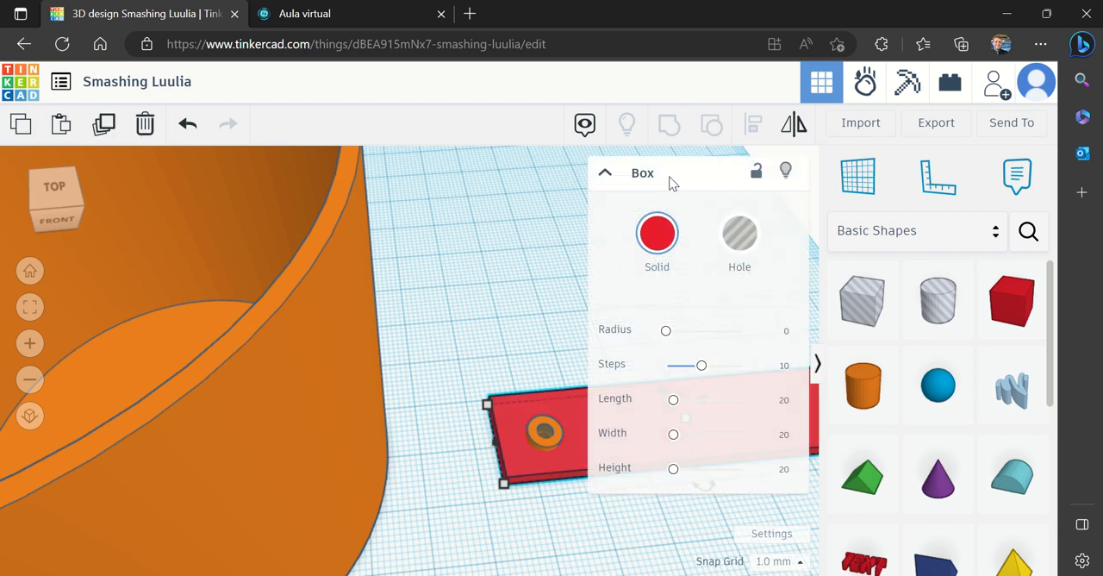
{"action": "left_click", "coordinate": [507, 293]}
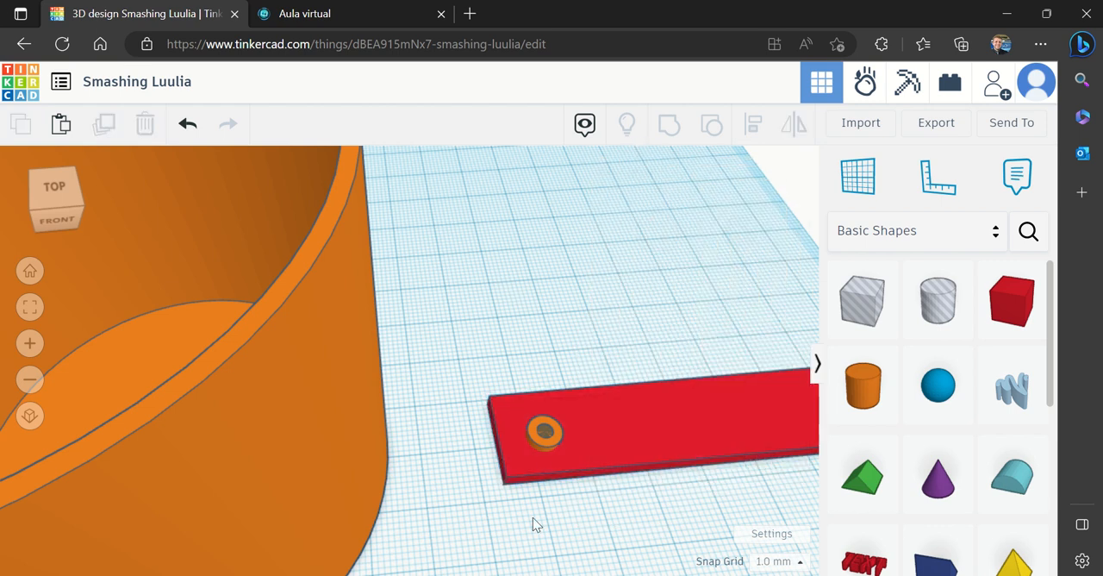
{"action": "left_click_drag", "start_coordinate": [532, 517], "coordinate": [648, 329]}
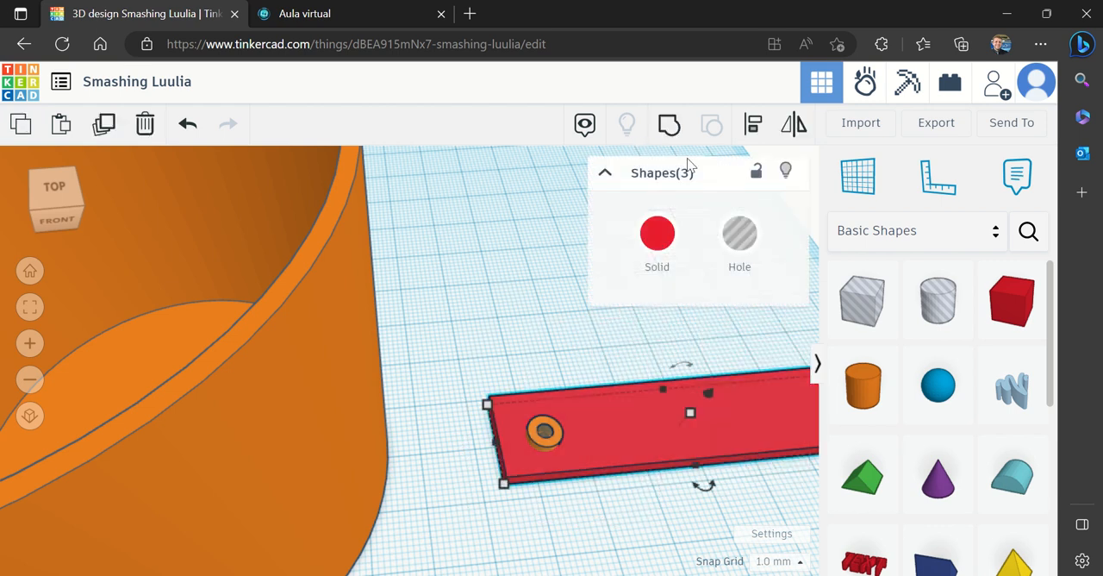
{"action": "left_click", "coordinate": [671, 127]}
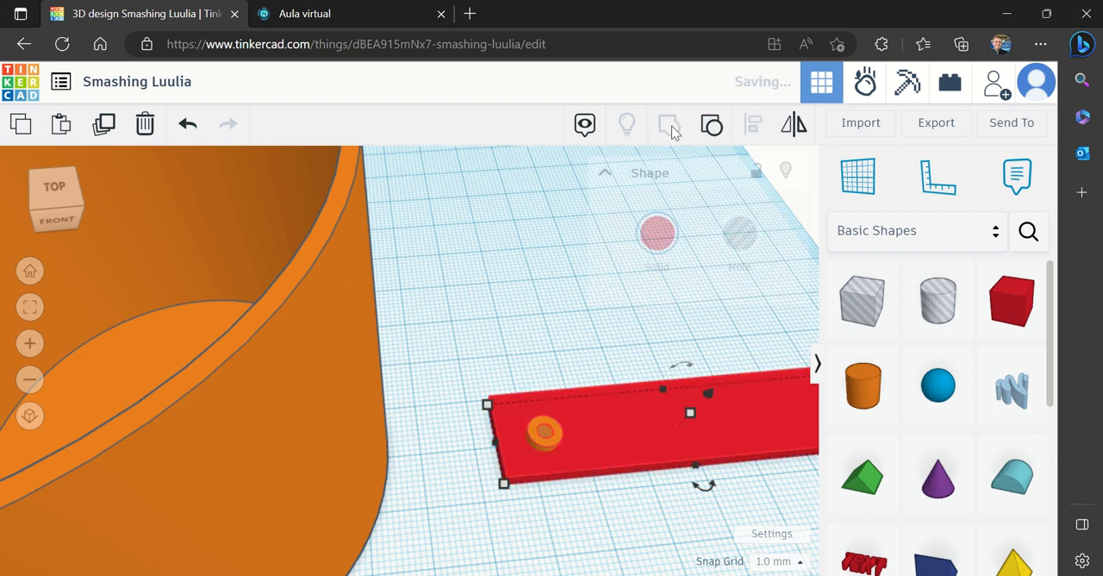
{"action": "left_click", "coordinate": [526, 266]}
{"action": "left_click_drag", "start_coordinate": [74, 201], "coordinate": [76, 201]}
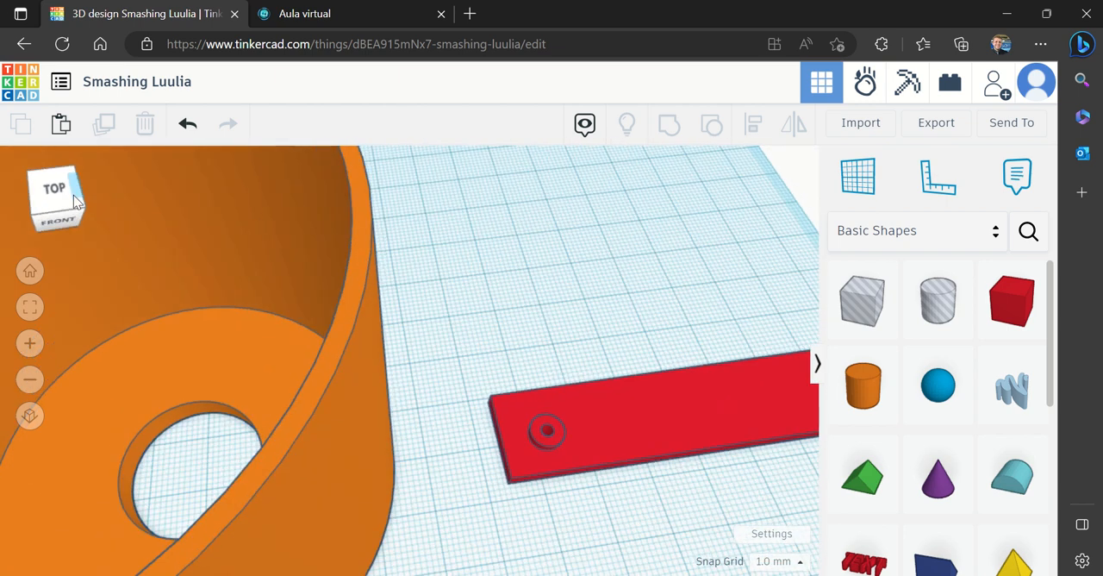
Move the propeller further back on the workplane, clearing space in front of it
{"action": "left_click", "coordinate": [26, 382]}
{"action": "scroll", "coordinate": [454, 410], "scroll_direction": "down", "scroll_amount": 2}
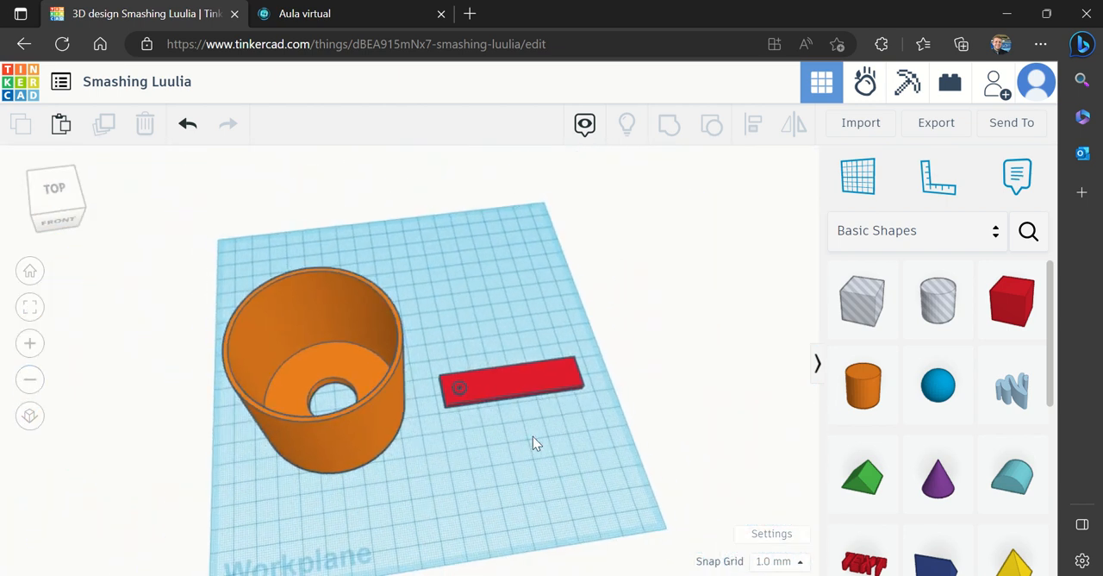
{"action": "left_click", "coordinate": [481, 379]}
{"action": "left_click_drag", "start_coordinate": [490, 382], "coordinate": [487, 331]}
{"action": "left_click", "coordinate": [528, 428]}
{"action": "left_click", "coordinate": [490, 345]}
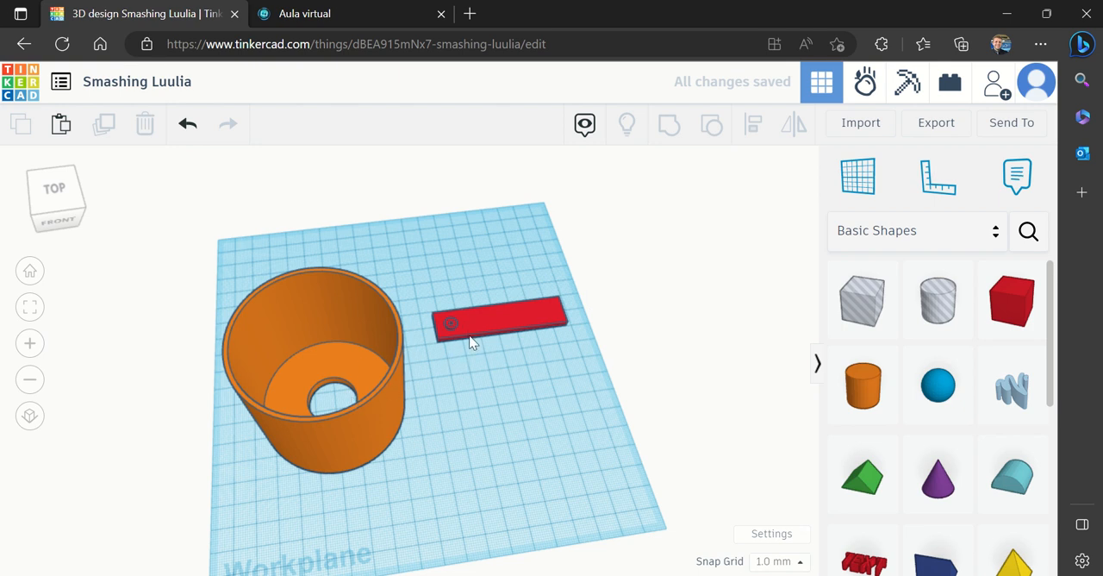
Check the components in the classroom's reference image, then search the shape library for battery and place the 9V Battery in front of the cup
{"action": "left_click", "coordinate": [300, 23]}
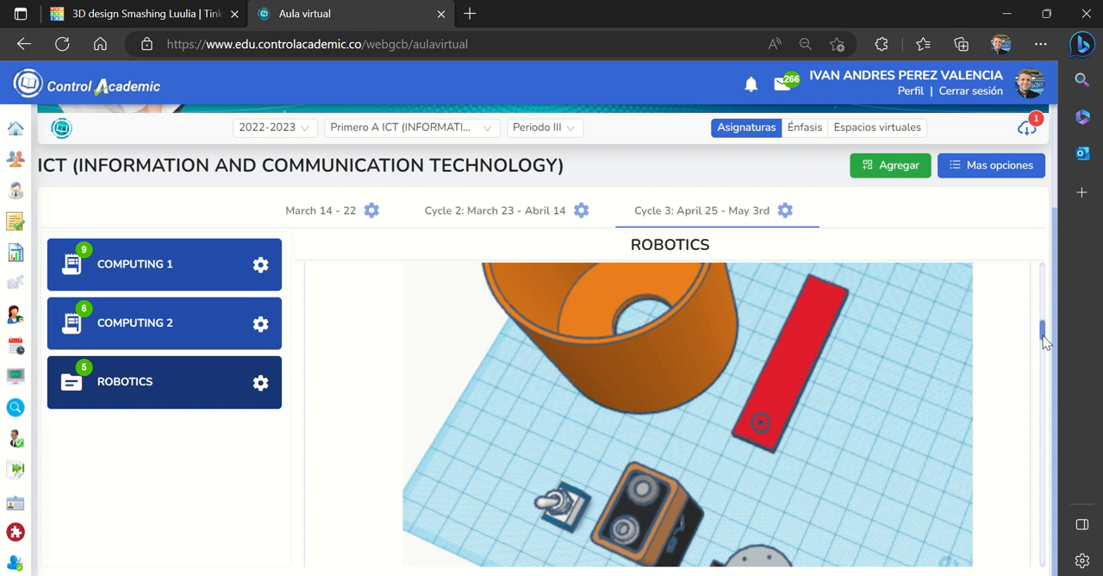
{"action": "left_click_drag", "start_coordinate": [1043, 341], "coordinate": [1040, 340]}
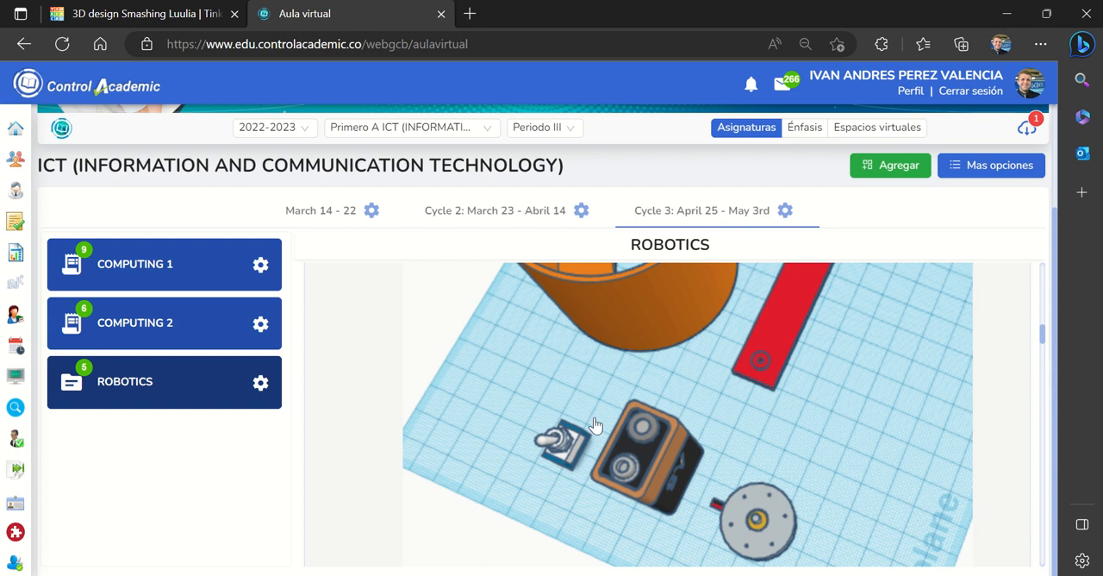
{"action": "left_click", "coordinate": [145, 15]}
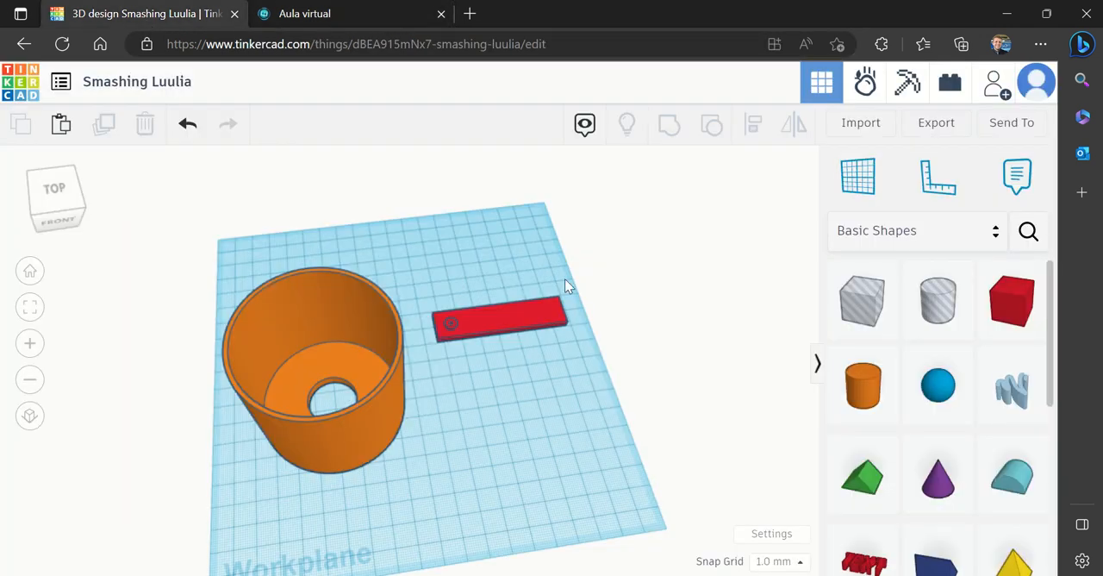
{"action": "left_click", "coordinate": [519, 323]}
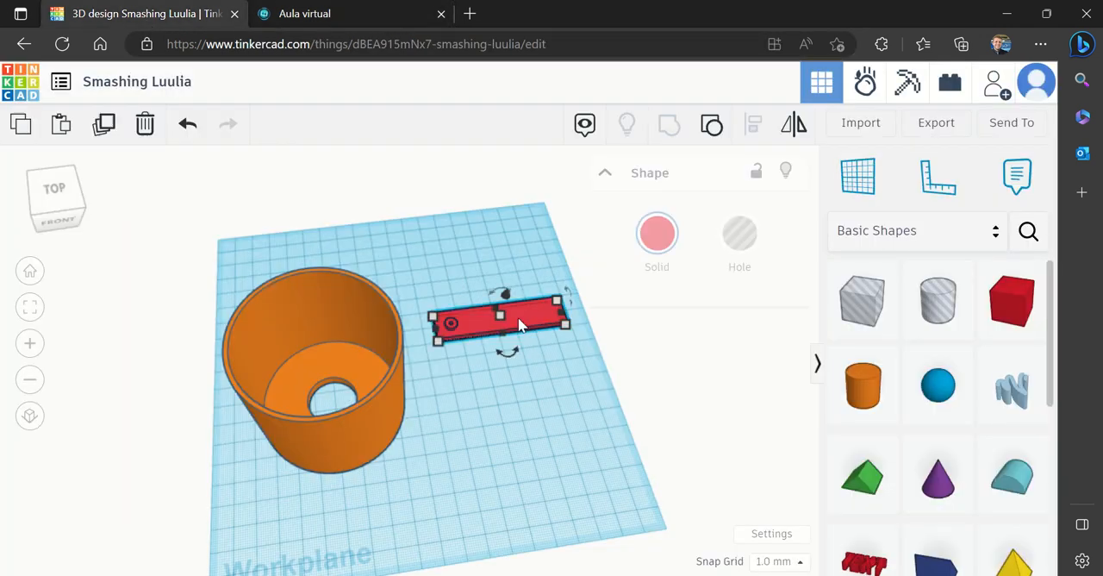
{"action": "left_click", "coordinate": [726, 401]}
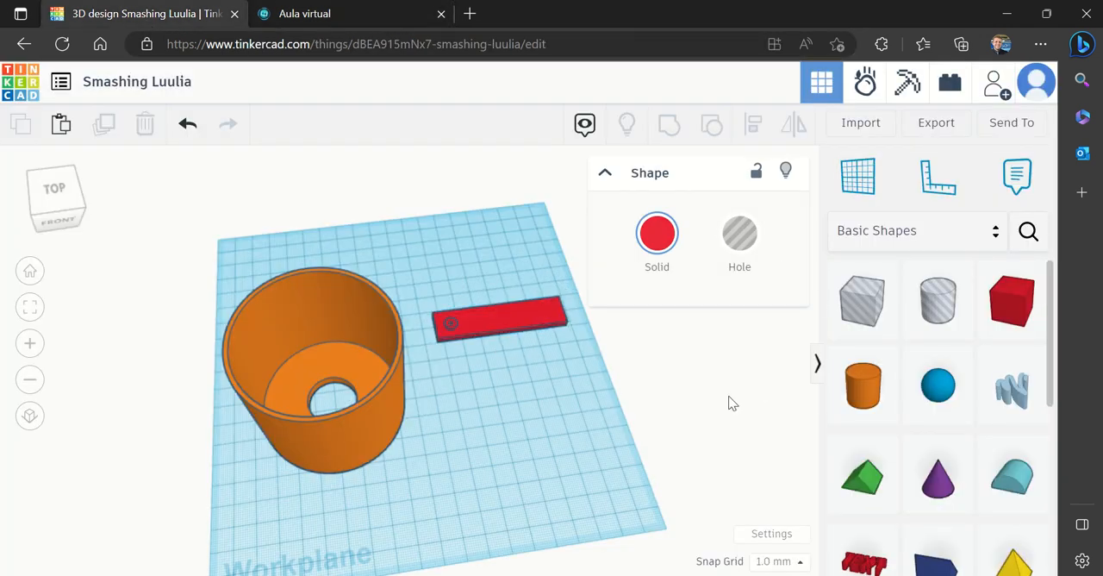
{"action": "left_click", "coordinate": [1028, 231]}
{"action": "type", "text": "battery"}
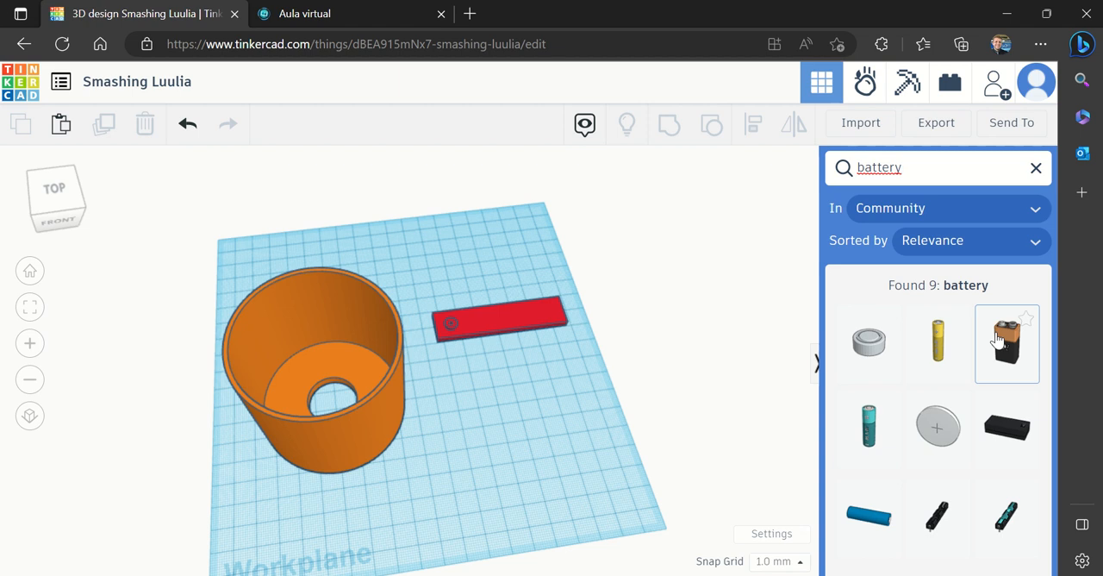
{"action": "left_click_drag", "start_coordinate": [1002, 345], "coordinate": [391, 509]}
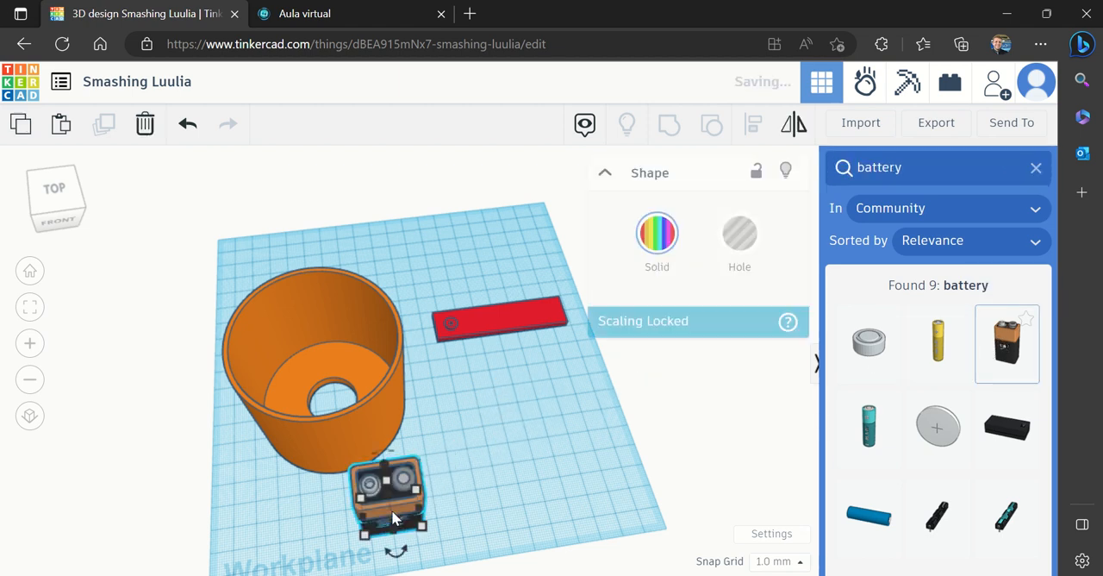
Search the shape library for motor and place the round motor with the upright shaft beside the 9V battery
{"action": "left_click", "coordinate": [920, 173]}
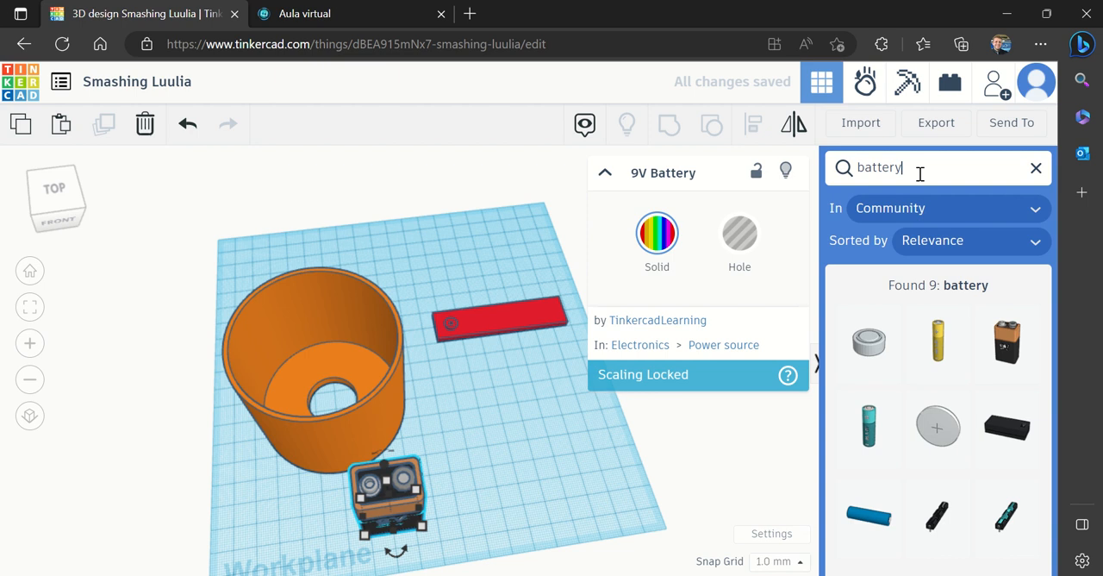
{"action": "key", "text": "BackSpace"}
{"action": "key", "text": "BackSpace"}
{"action": "key", "text": "BackSpace"}
{"action": "type", "text": "motor"}
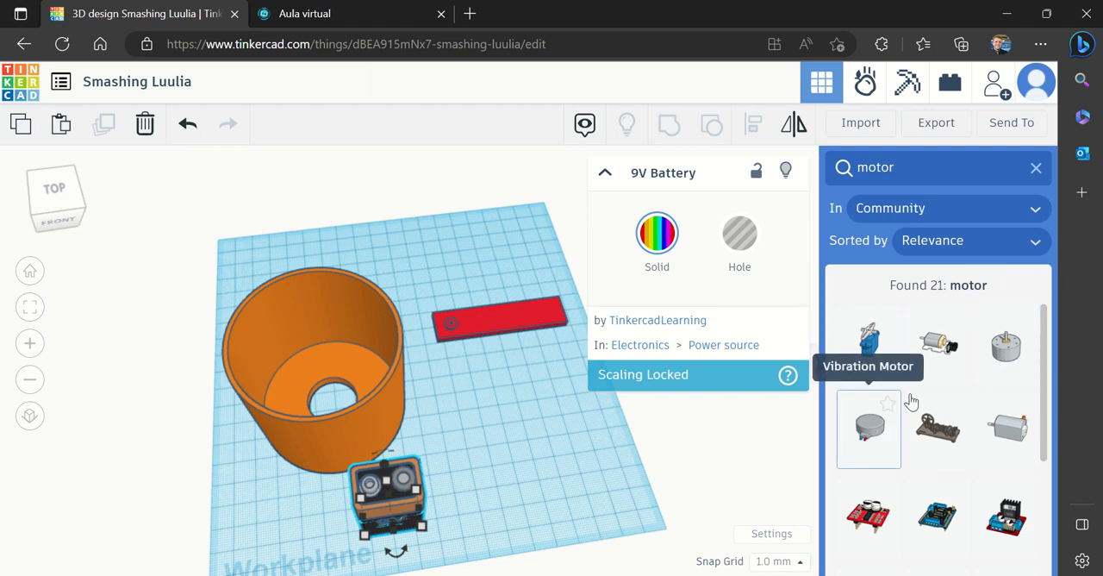
{"action": "left_click_drag", "start_coordinate": [1004, 349], "coordinate": [500, 482]}
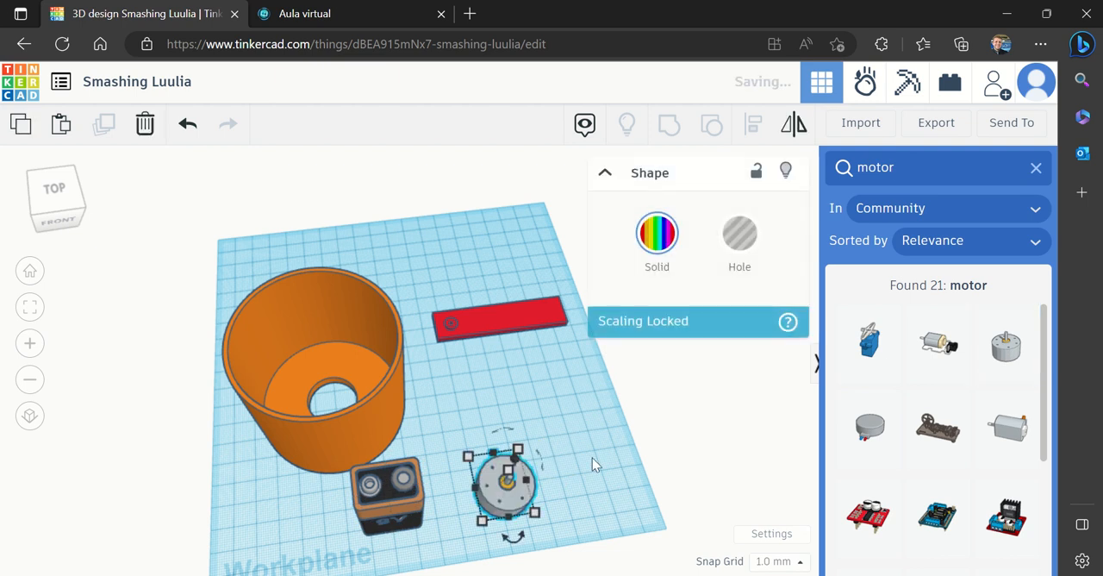
{"action": "left_click", "coordinate": [608, 487]}
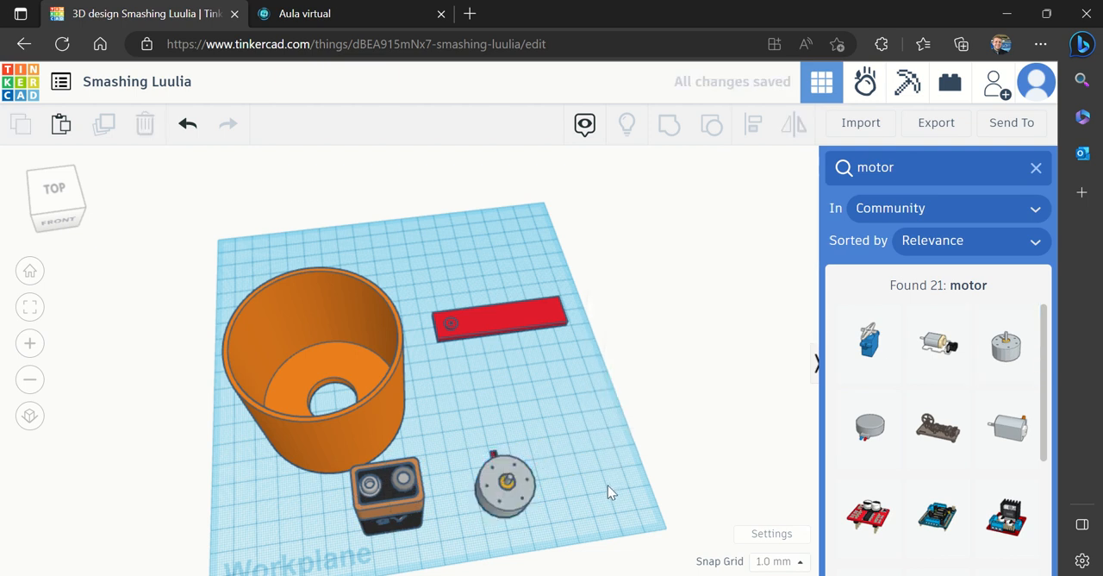
Search the shape library for switch and place the toggle switch beside the motor
{"action": "left_click", "coordinate": [926, 171]}
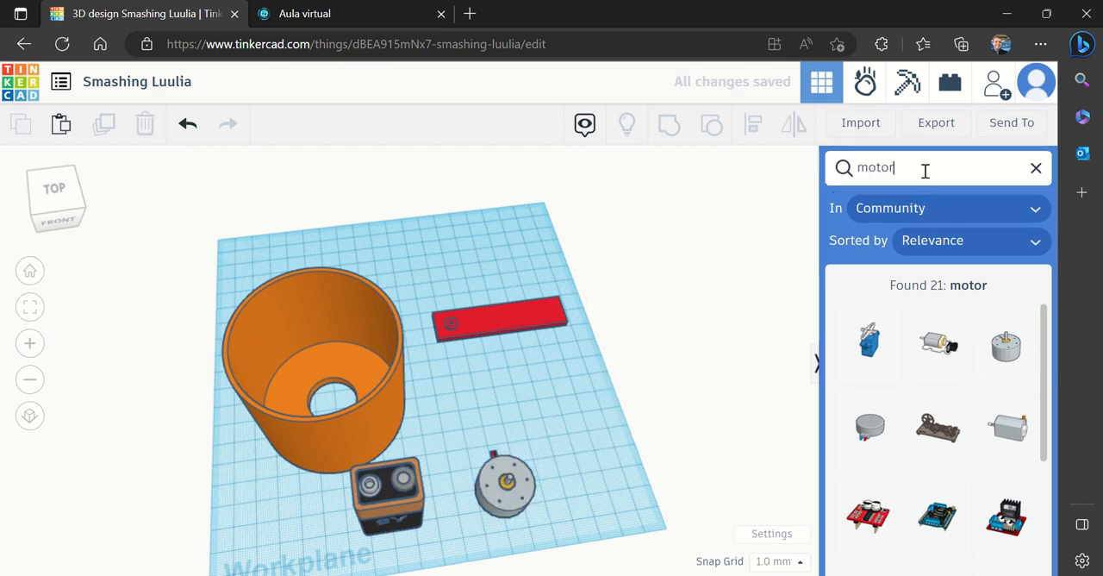
{"action": "key", "text": "BackSpace"}
{"action": "key", "text": "BackSpace"}
{"action": "key", "text": "BackSpace"}
{"action": "key", "text": "BackSpace"}
{"action": "type", "text": "switch"}
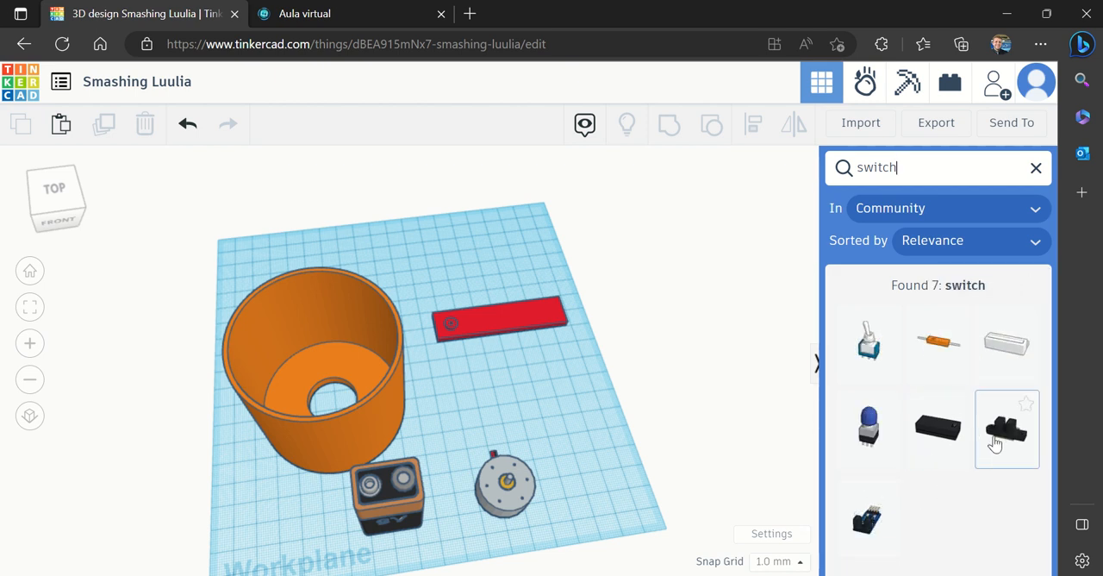
{"action": "left_click_drag", "start_coordinate": [867, 345], "coordinate": [590, 474]}
{"action": "left_click", "coordinate": [554, 427]}
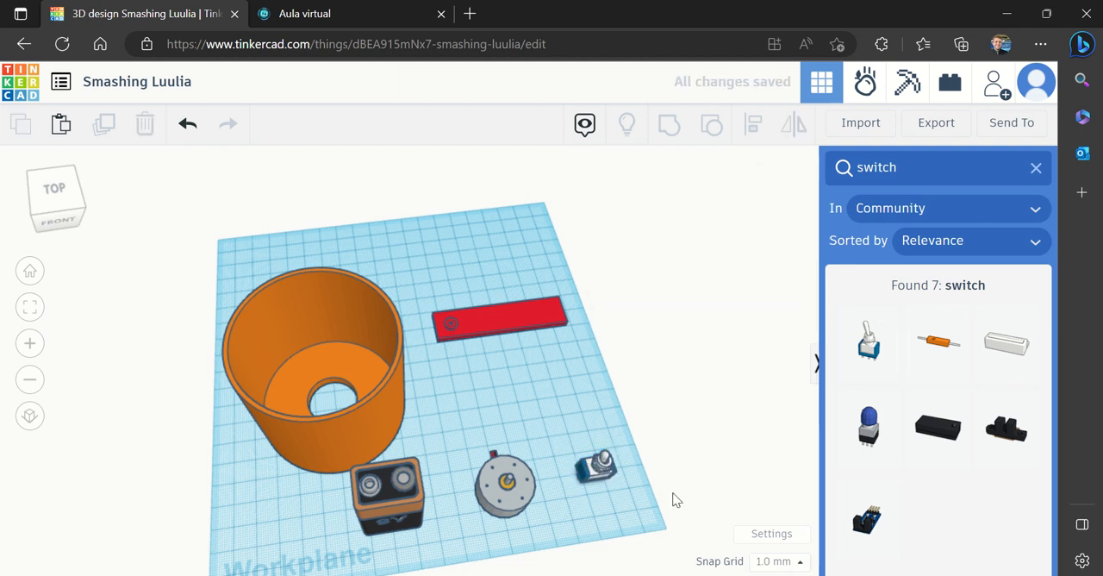
Move the cup further back on the workplane, away from the battery, and close the shape search
{"action": "left_click_drag", "start_coordinate": [374, 423], "coordinate": [356, 369]}
{"action": "left_click", "coordinate": [502, 413]}
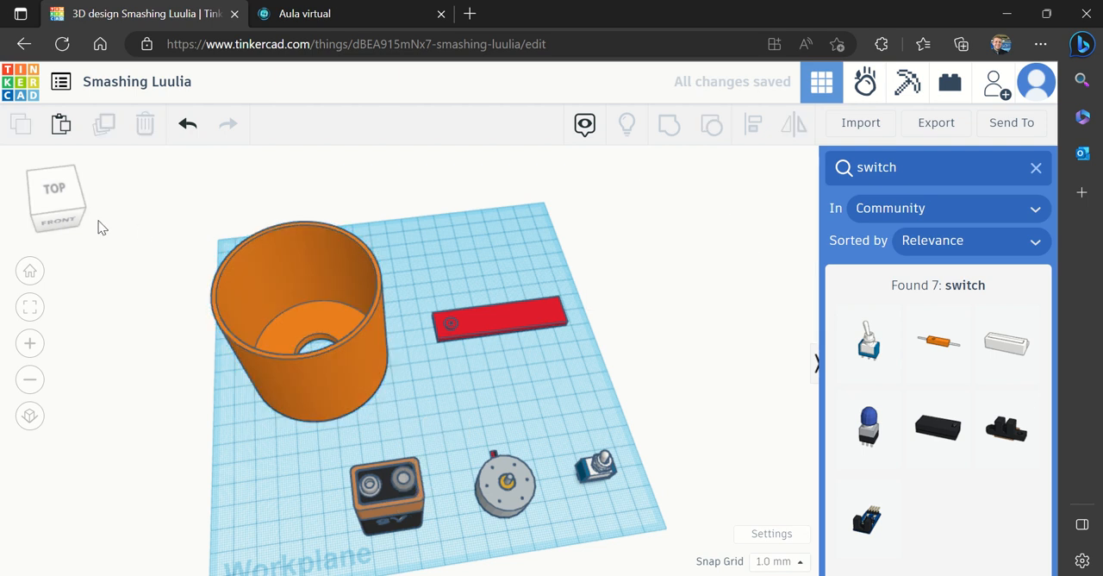
{"action": "left_click", "coordinate": [1036, 169]}
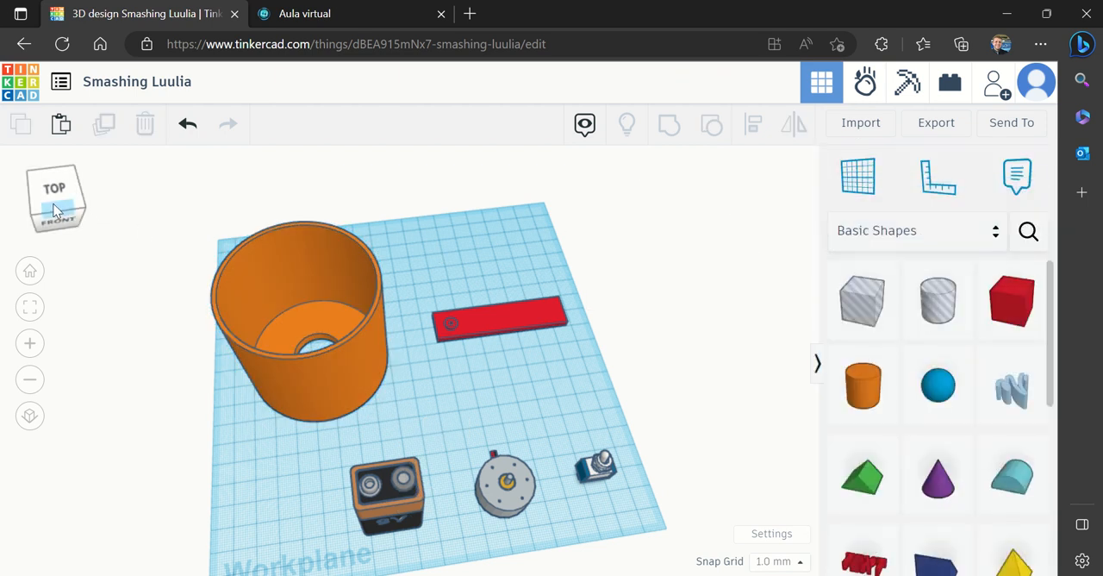
Move the 9V battery about 60 mm and 22 mm along the workplane axes into the cup, beside the base hole
{"action": "left_click_drag", "start_coordinate": [54, 210], "coordinate": [76, 211]}
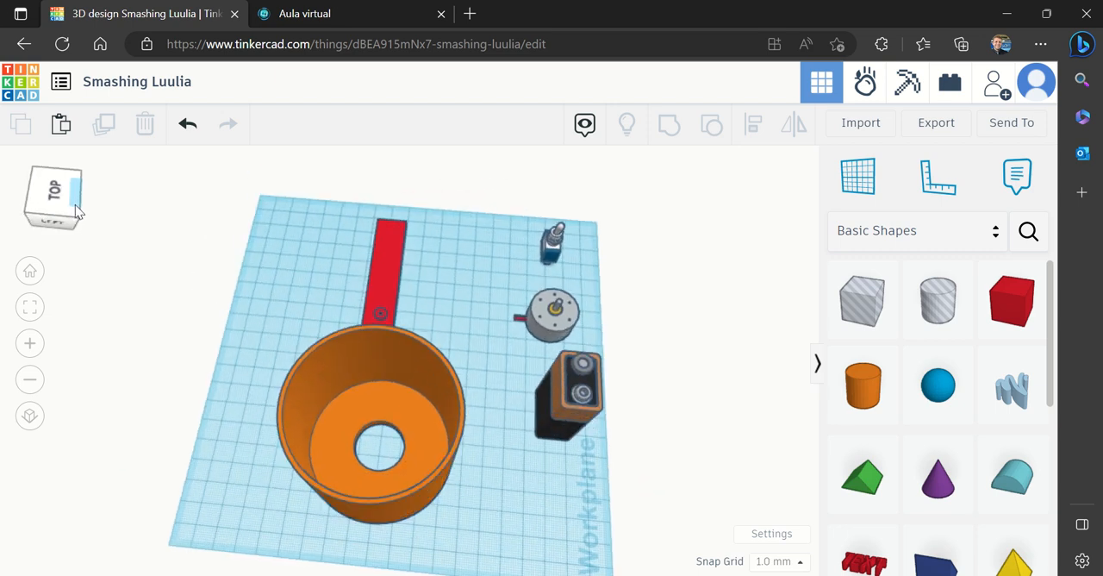
{"action": "left_click_drag", "start_coordinate": [573, 407], "coordinate": [421, 438]}
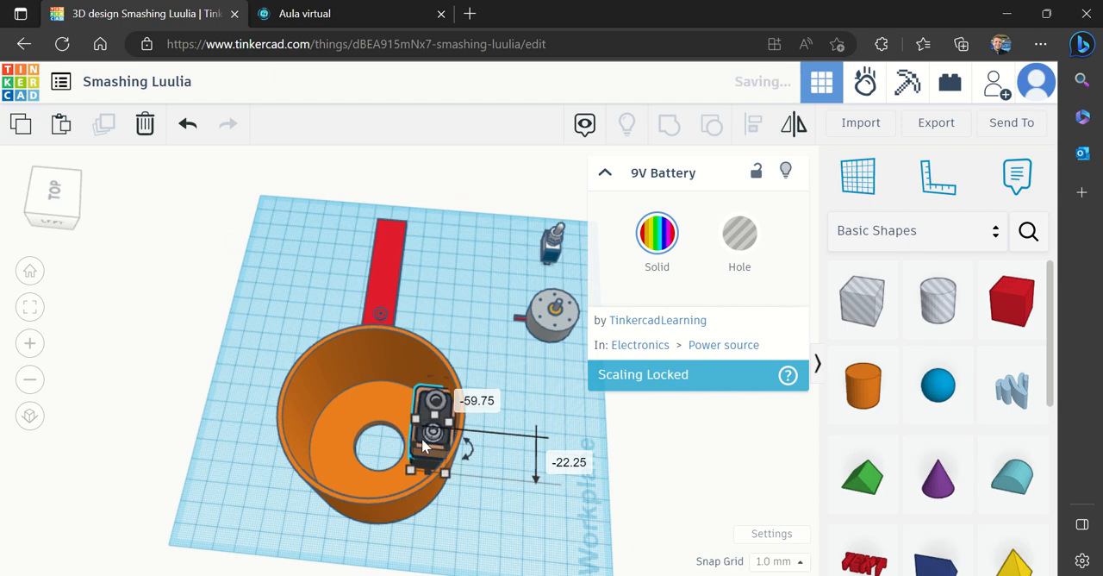
{"action": "left_click", "coordinate": [29, 342]}
{"action": "left_click", "coordinate": [29, 343]}
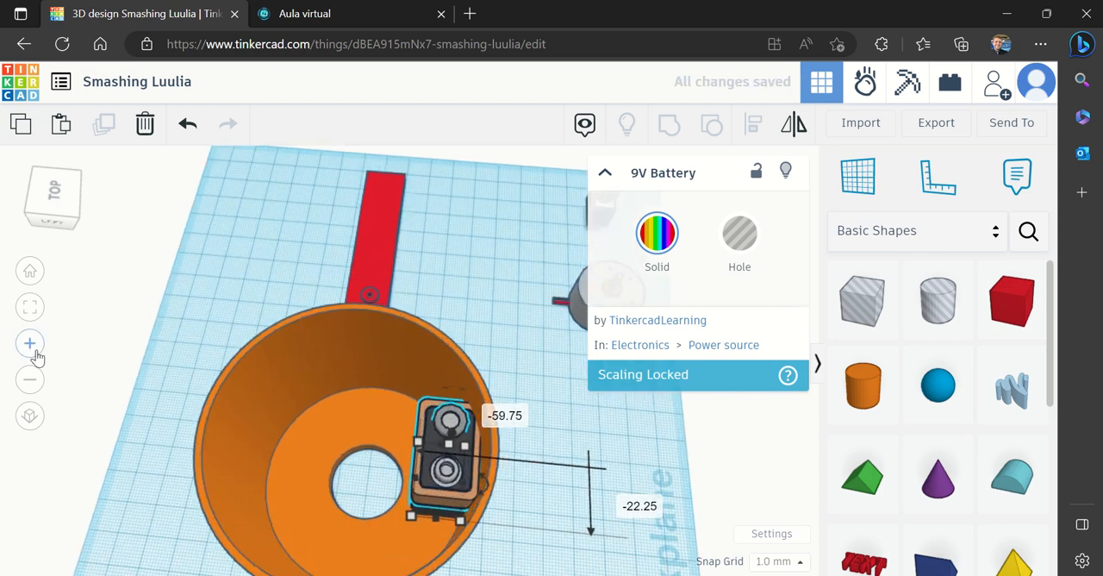
Nudge the 9V battery inside the cup by 5 mm, by 10 mm and 2 mm, and by 1 mm, placing it between wall and base hole
{"action": "mouse_move", "coordinate": [33, 210]}
{"action": "left_mouse_down"}
{"action": "mouse_move", "coordinate": [50, 207]}
{"action": "mouse_move", "coordinate": [52, 186]}
{"action": "mouse_move", "coordinate": [49, 200]}
{"action": "left_mouse_up"}
{"action": "left_click", "coordinate": [605, 172]}
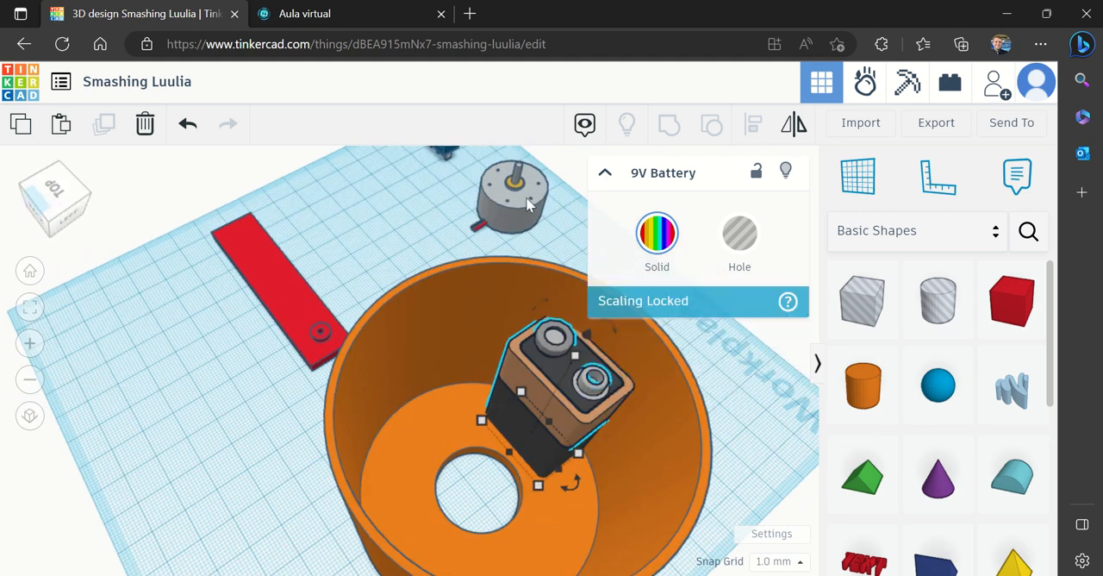
{"action": "mouse_move", "coordinate": [558, 404]}
{"action": "left_mouse_down"}
{"action": "mouse_move", "coordinate": [576, 408]}
{"action": "mouse_move", "coordinate": [570, 416]}
{"action": "left_mouse_up"}
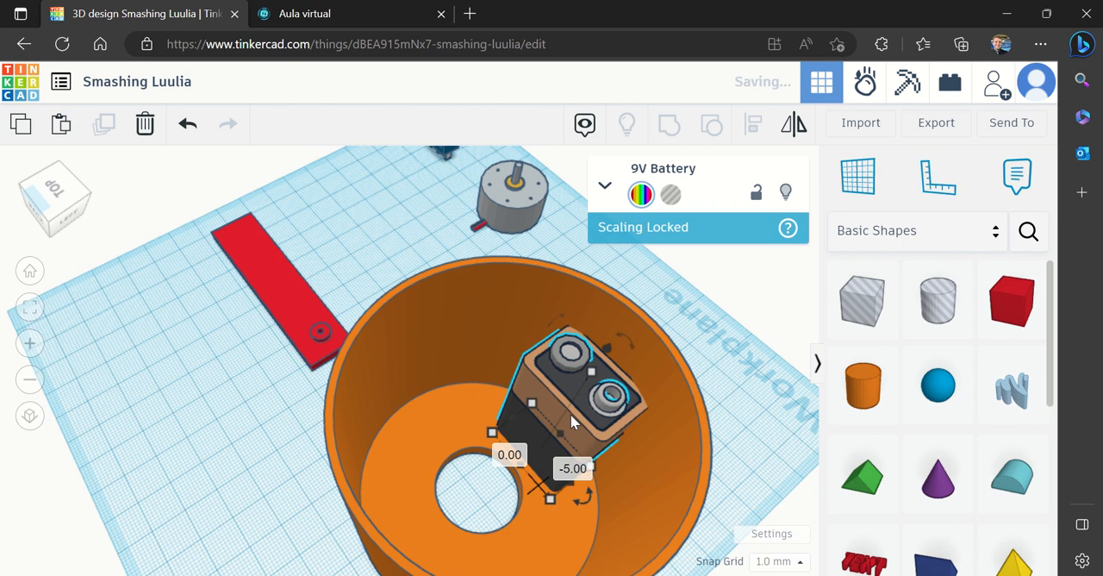
{"action": "left_click_drag", "start_coordinate": [608, 354], "coordinate": [623, 325]}
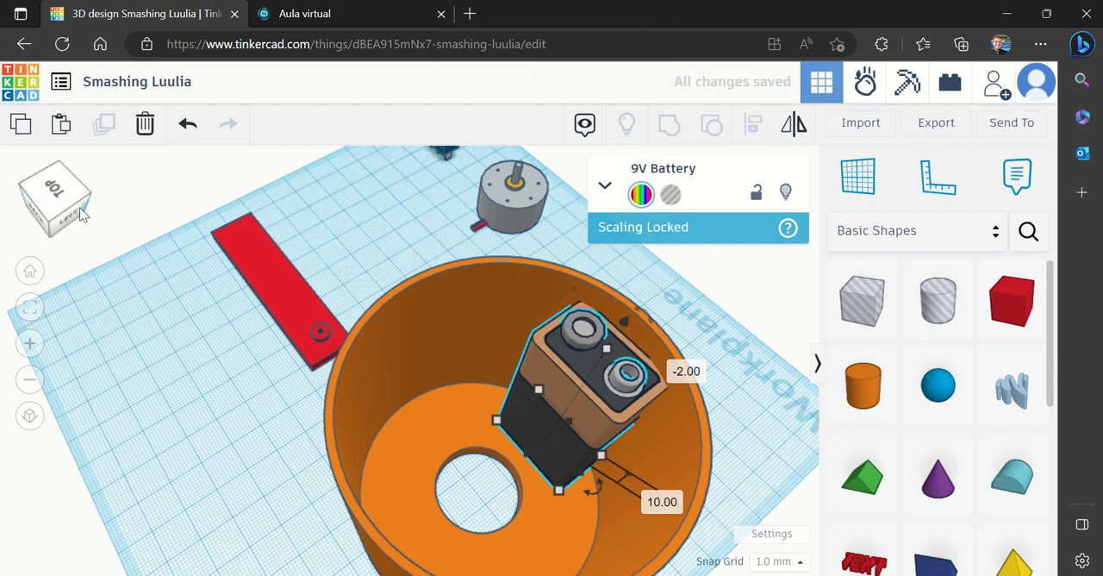
{"action": "mouse_move", "coordinate": [82, 214]}
{"action": "left_mouse_down"}
{"action": "mouse_move", "coordinate": [67, 233]}
{"action": "mouse_move", "coordinate": [63, 213]}
{"action": "mouse_move", "coordinate": [76, 215]}
{"action": "left_mouse_up"}
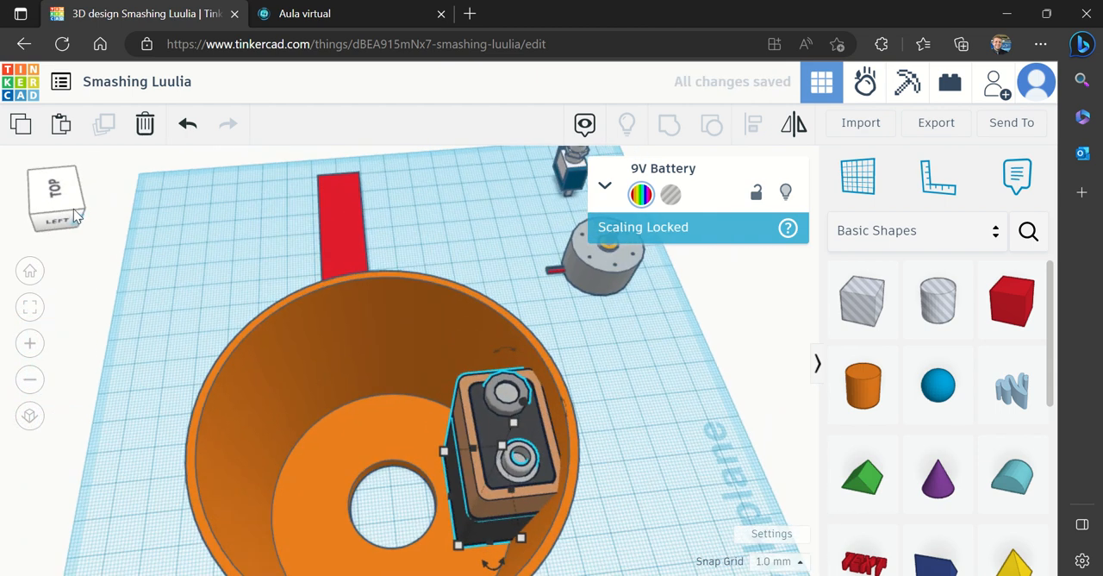
{"action": "mouse_move", "coordinate": [467, 468]}
{"action": "left_mouse_down"}
{"action": "mouse_move", "coordinate": [514, 464]}
{"action": "mouse_move", "coordinate": [461, 474]}
{"action": "left_mouse_up"}
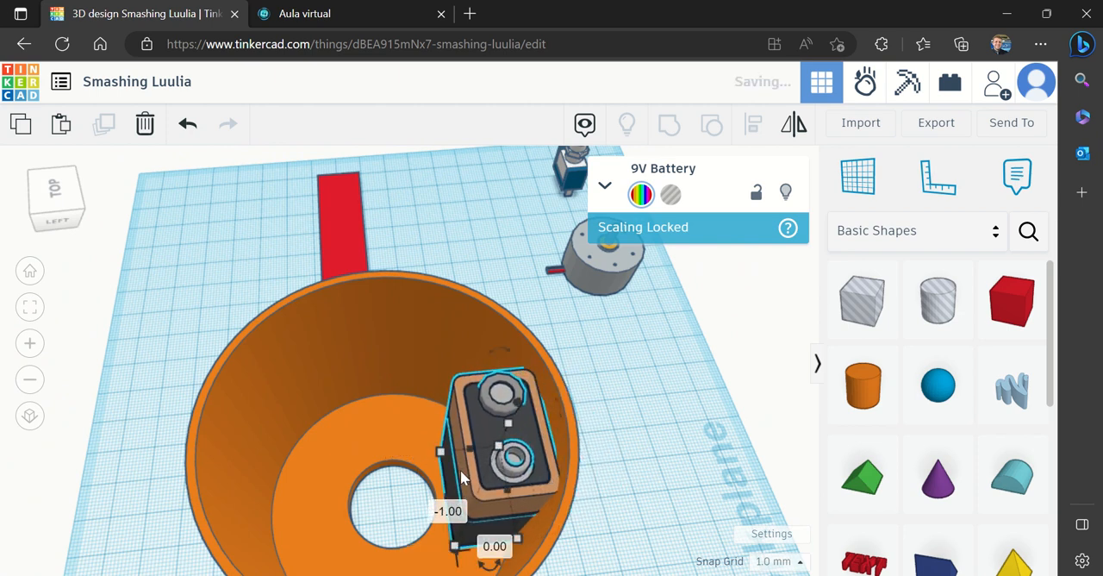
{"action": "left_click", "coordinate": [70, 207]}
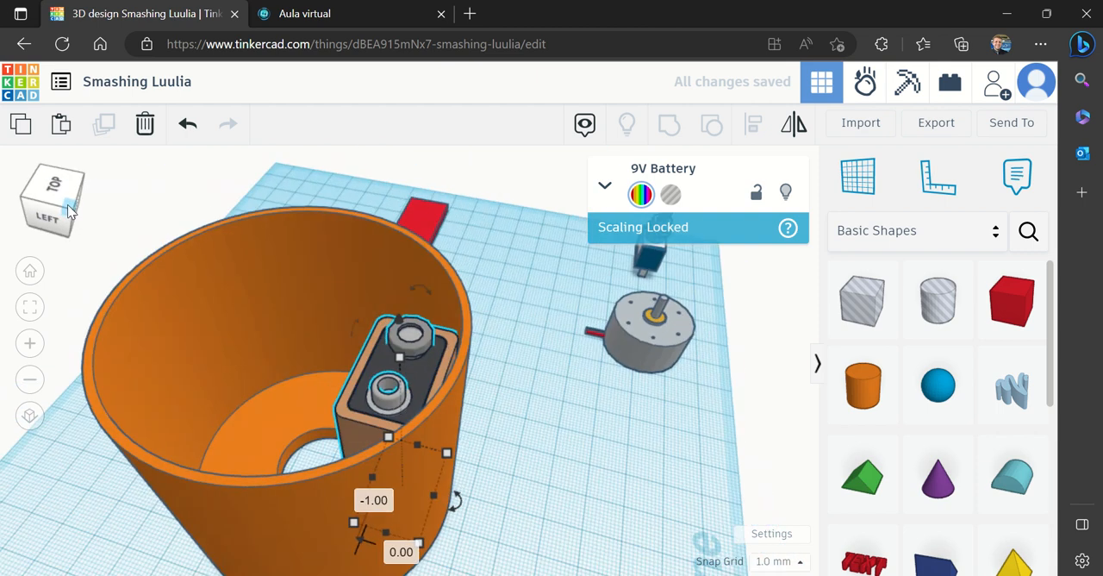
{"action": "mouse_move", "coordinate": [68, 205]}
{"action": "left_mouse_down"}
{"action": "mouse_move", "coordinate": [67, 193]}
{"action": "mouse_move", "coordinate": [78, 211]}
{"action": "mouse_move", "coordinate": [71, 203]}
{"action": "left_mouse_up"}
{"action": "left_click", "coordinate": [31, 380]}
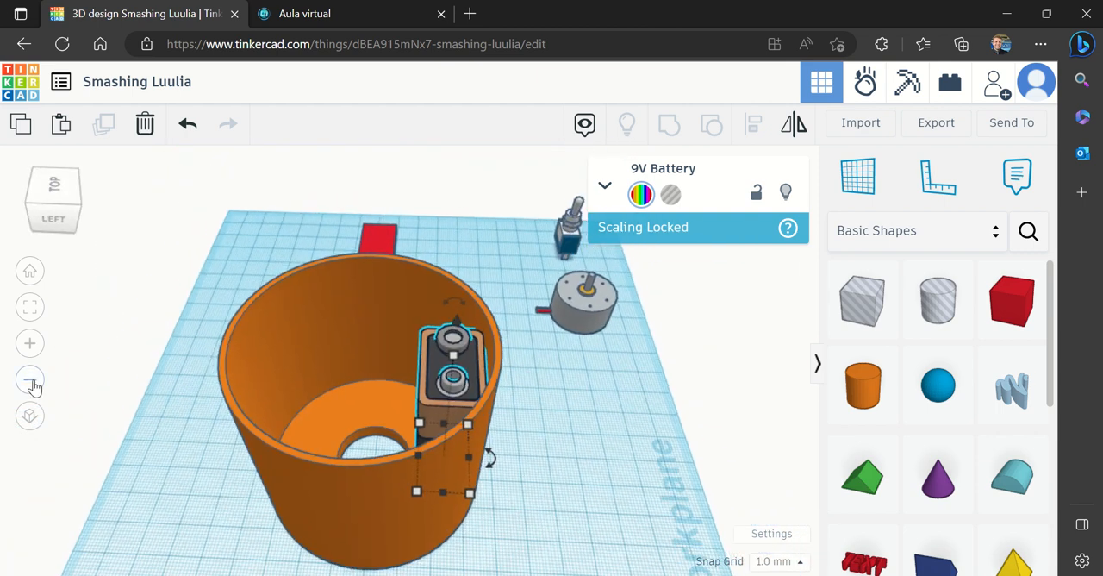
Select the cup together with the 9V battery inside it and group them, keeping the battery's own colours
{"action": "left_click", "coordinate": [586, 498]}
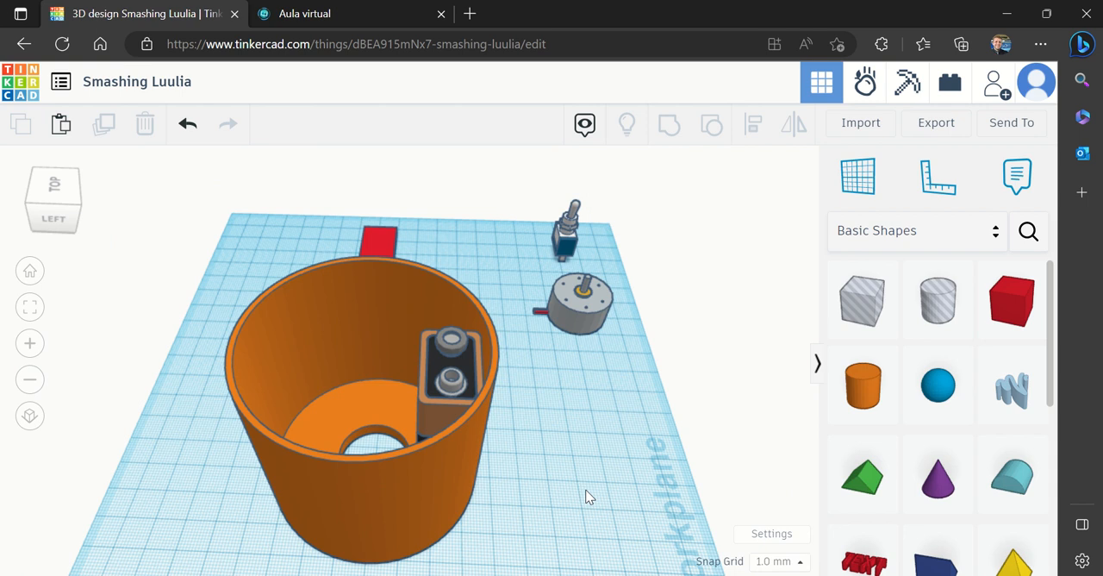
{"action": "left_click_drag", "start_coordinate": [586, 490], "coordinate": [154, 378]}
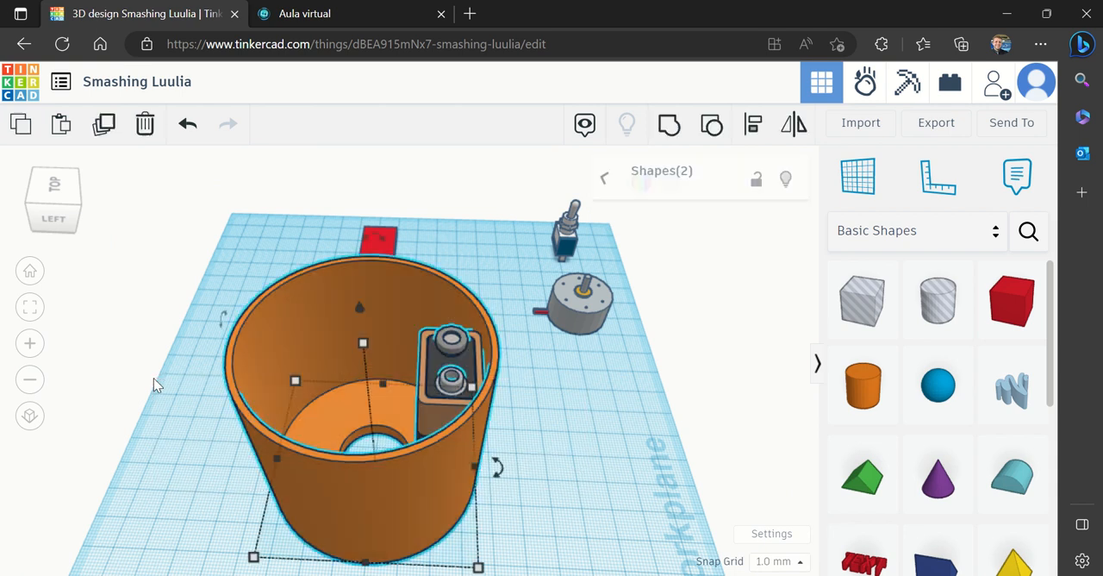
{"action": "left_click", "coordinate": [671, 125]}
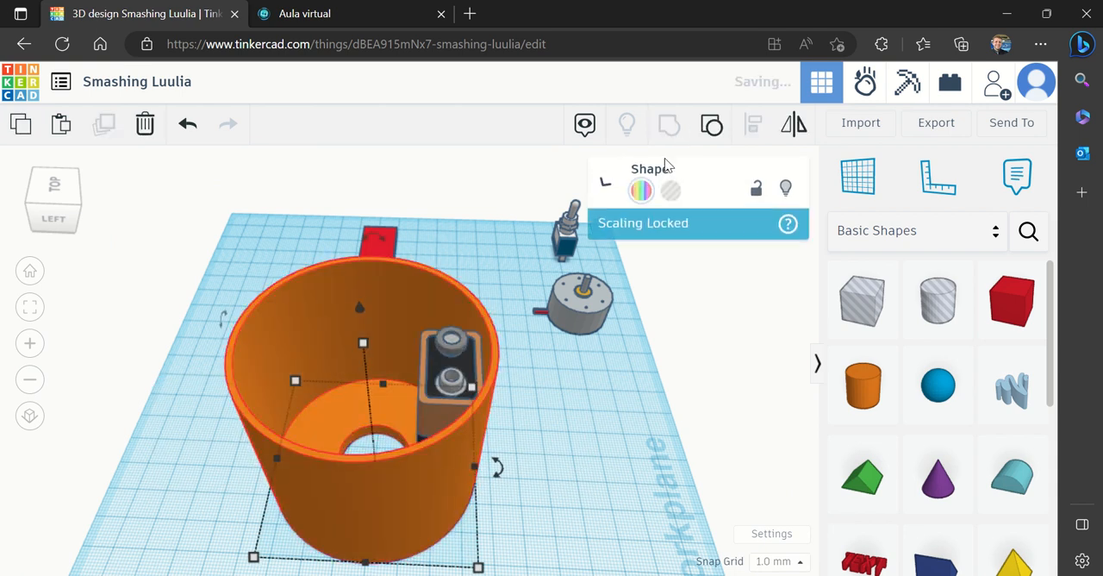
{"action": "left_click", "coordinate": [572, 472]}
Rotate the grouped cup and battery 180° about the vertical axis
{"action": "left_click", "coordinate": [359, 364]}
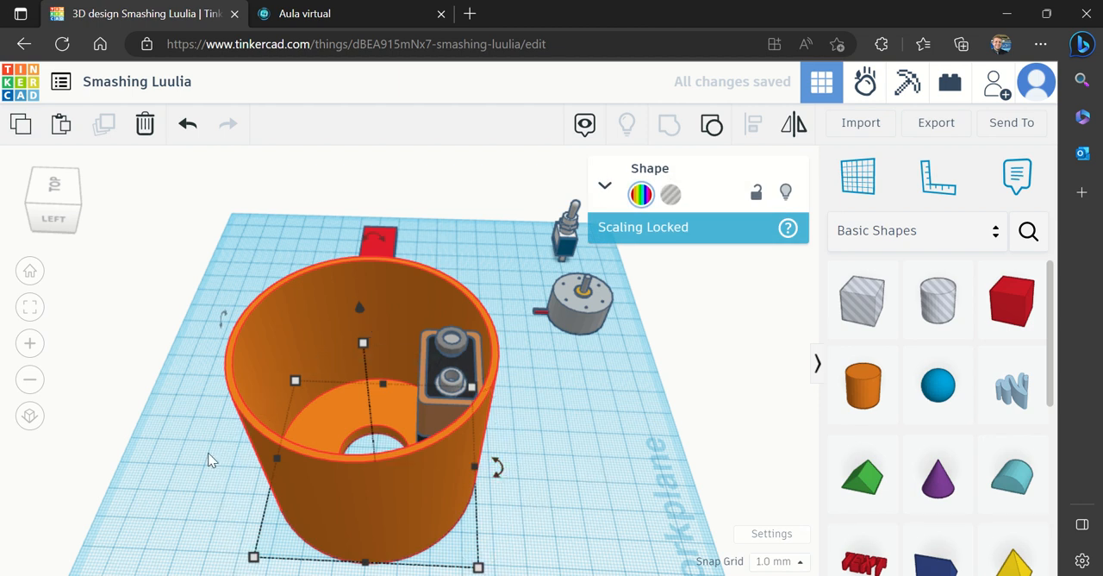
{"action": "left_click", "coordinate": [29, 380]}
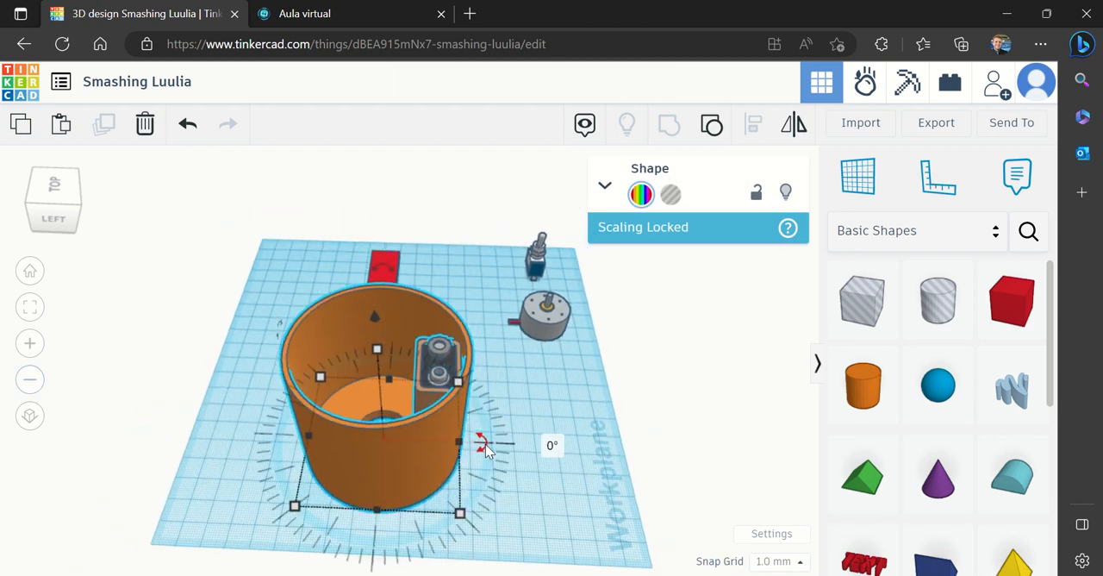
{"action": "left_click", "coordinate": [485, 447]}
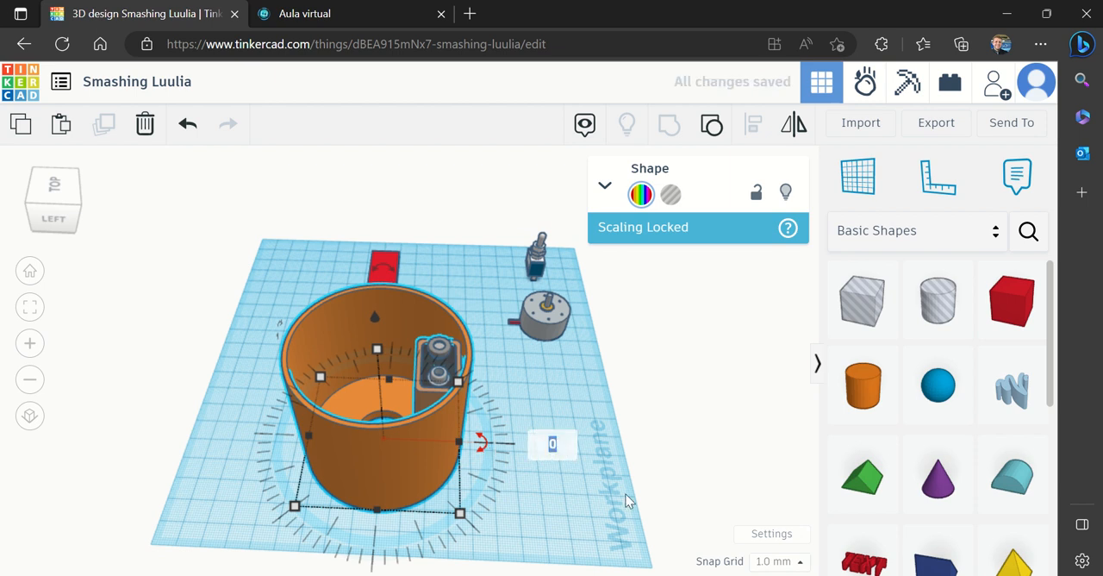
{"action": "type", "text": "180"}
{"action": "key", "text": "Return"}
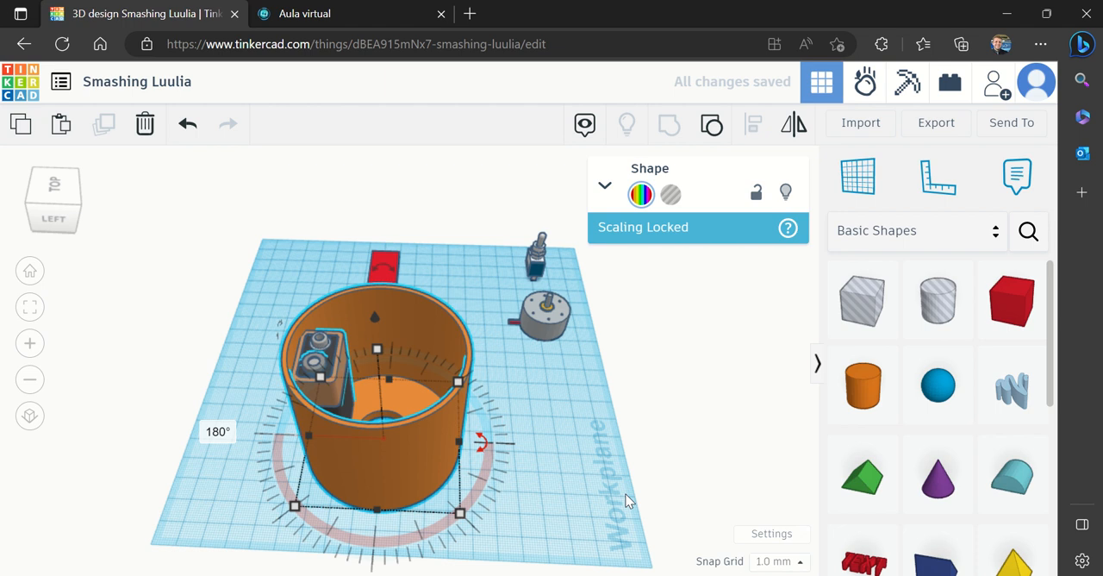
Move the grouped cup 32 mm and 16 mm along the workplane axes toward the near corner, clear of the red propeller
{"action": "left_click", "coordinate": [526, 450]}
{"action": "left_click_drag", "start_coordinate": [552, 455], "coordinate": [219, 330]}
{"action": "left_click", "coordinate": [513, 474]}
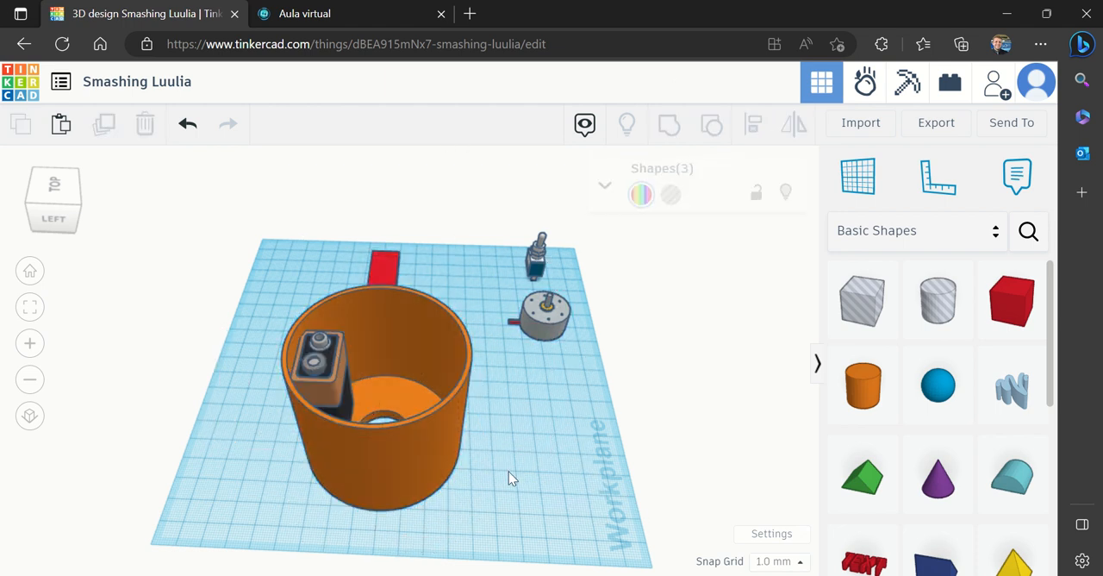
{"action": "left_click_drag", "start_coordinate": [436, 438], "coordinate": [340, 465]}
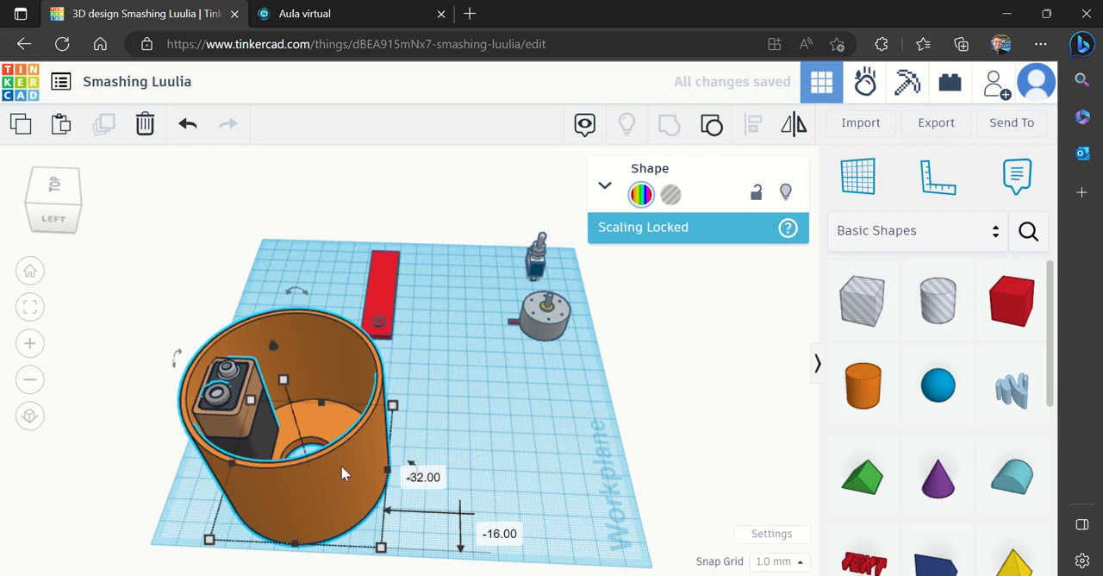
{"action": "left_click", "coordinate": [299, 291]}
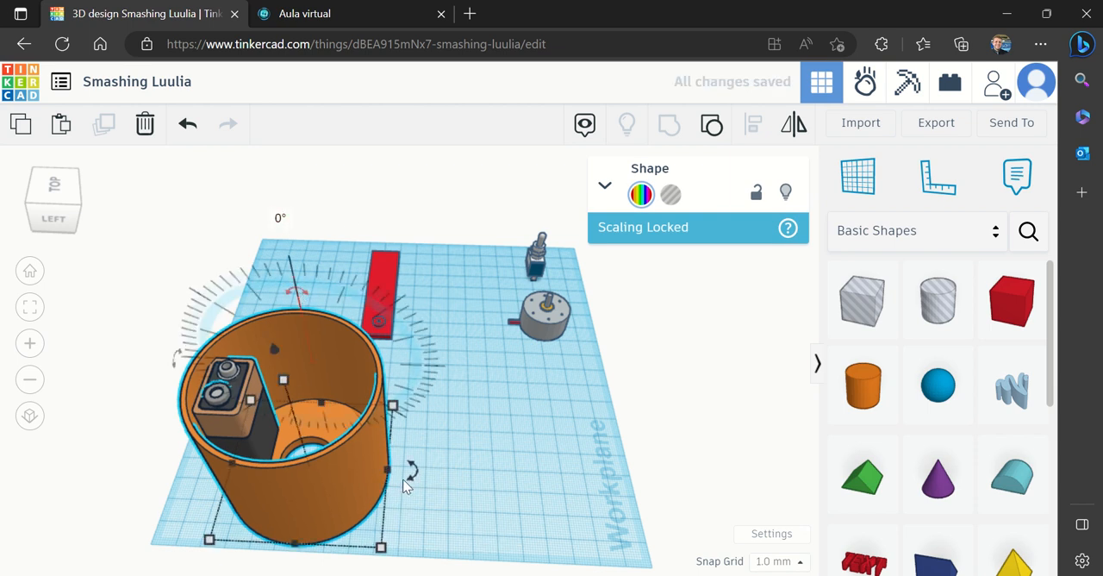
{"action": "left_click", "coordinate": [299, 293]}
{"action": "key", "text": "Return"}
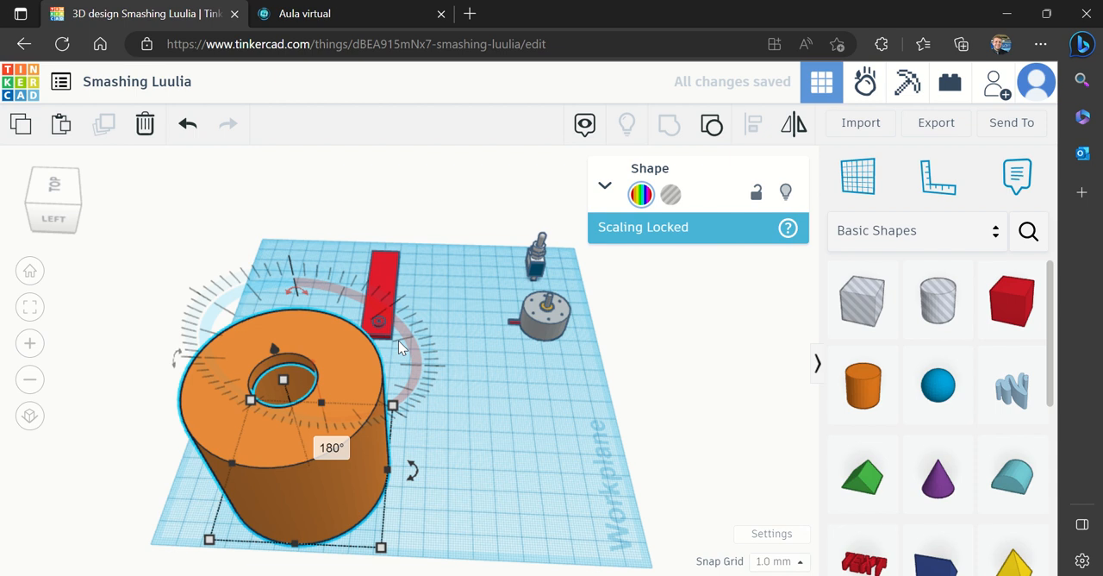
{"action": "key", "text": "ctrl+z"}
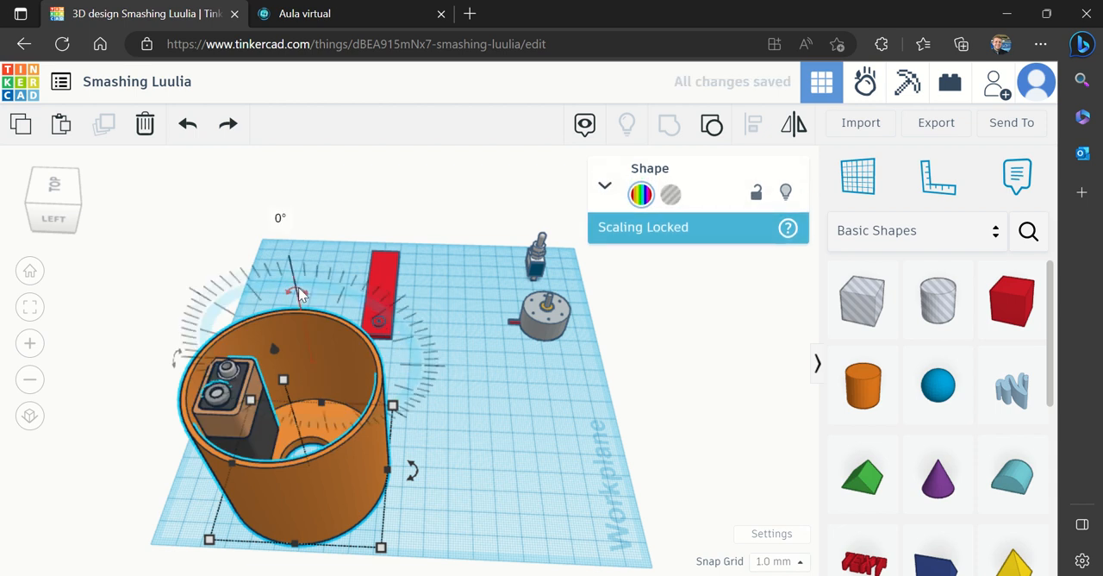
Turn the grouped cup upside down by rotating it 180° about a horizontal axis
{"action": "left_click", "coordinate": [280, 218]}
{"action": "key", "text": "Return"}
{"action": "left_click", "coordinate": [467, 462]}
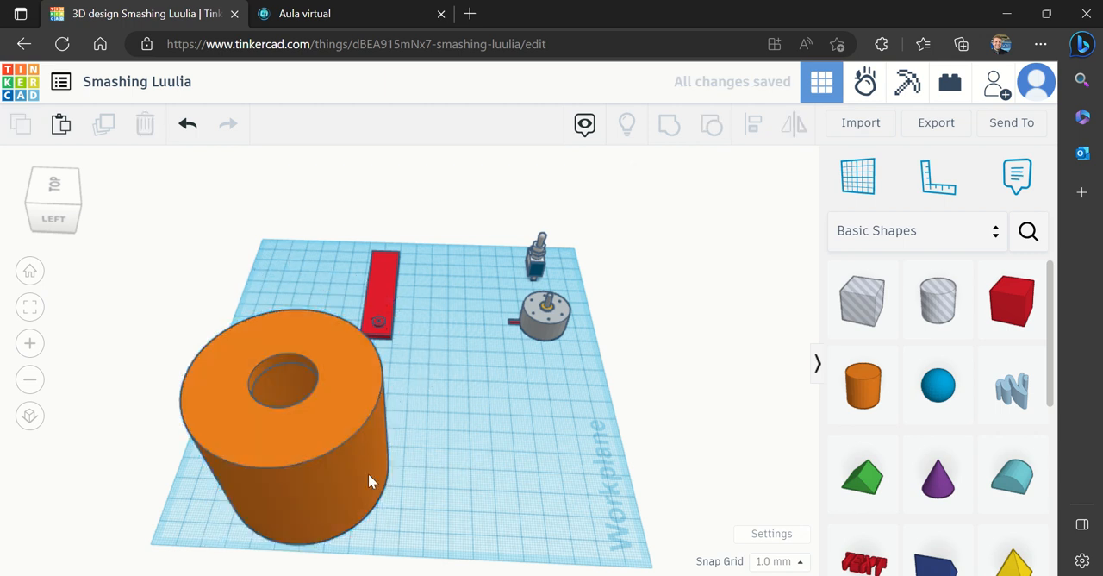
Move the DC motor across the workplane to a spot close beside the upside-down cup
{"action": "mouse_move", "coordinate": [73, 209]}
{"action": "left_mouse_down"}
{"action": "mouse_move", "coordinate": [80, 190]}
{"action": "mouse_move", "coordinate": [93, 194]}
{"action": "mouse_move", "coordinate": [68, 217]}
{"action": "left_mouse_up"}
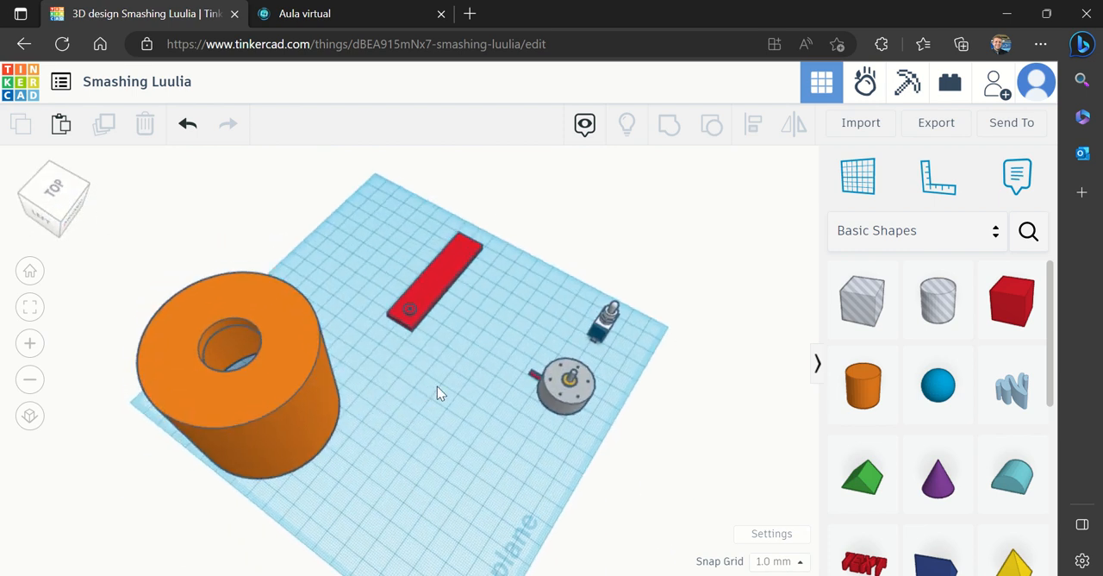
{"action": "left_click_drag", "start_coordinate": [581, 402], "coordinate": [411, 471]}
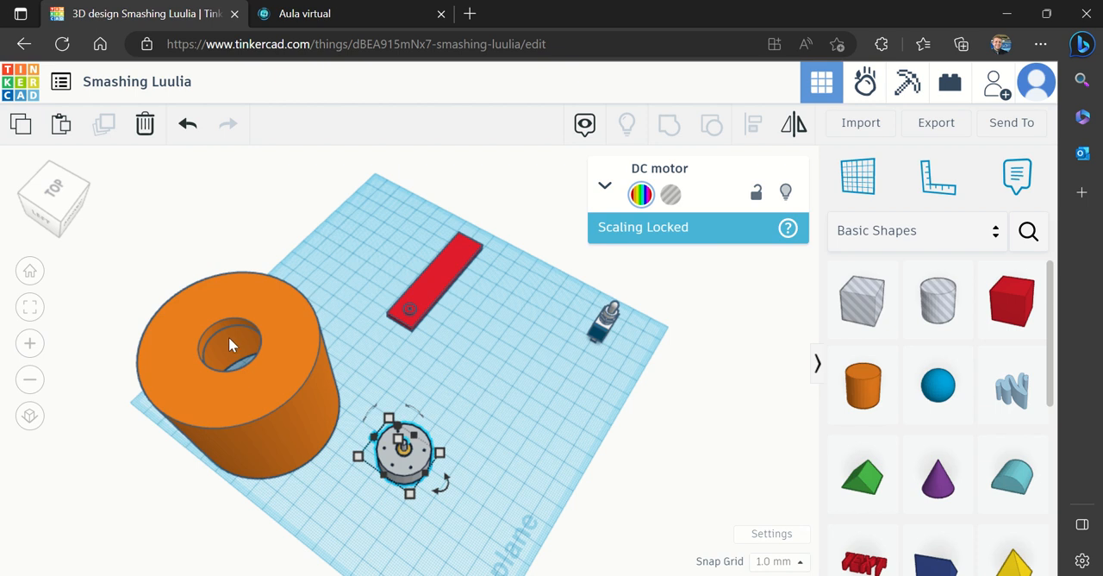
{"action": "left_click", "coordinate": [52, 193]}
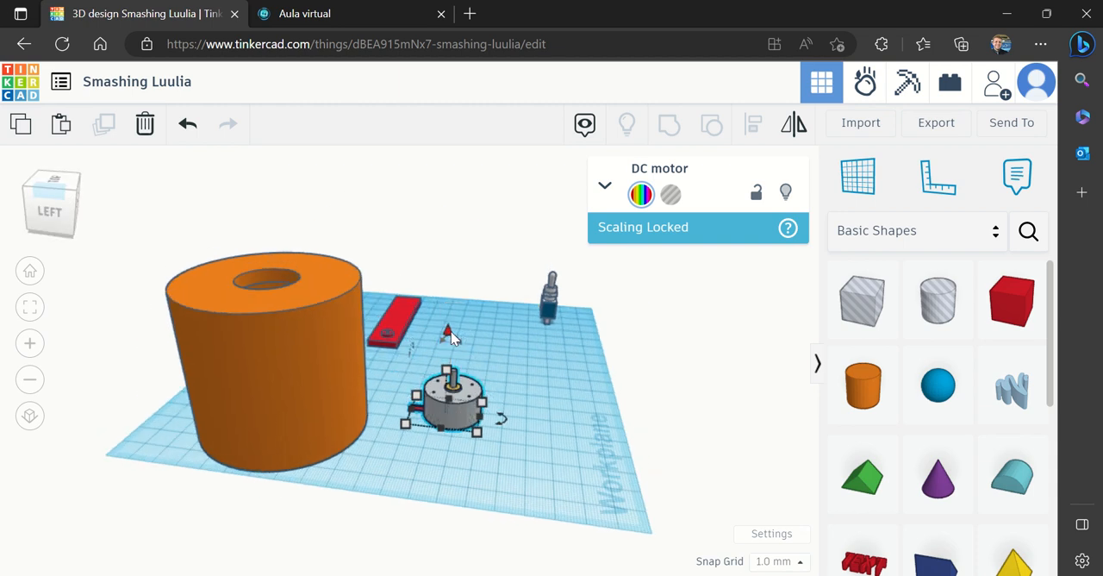
Check the upside-down cup's height and raise the DC motor to 63 mm above the workplane
{"action": "left_click_drag", "start_coordinate": [449, 330], "coordinate": [449, 334]}
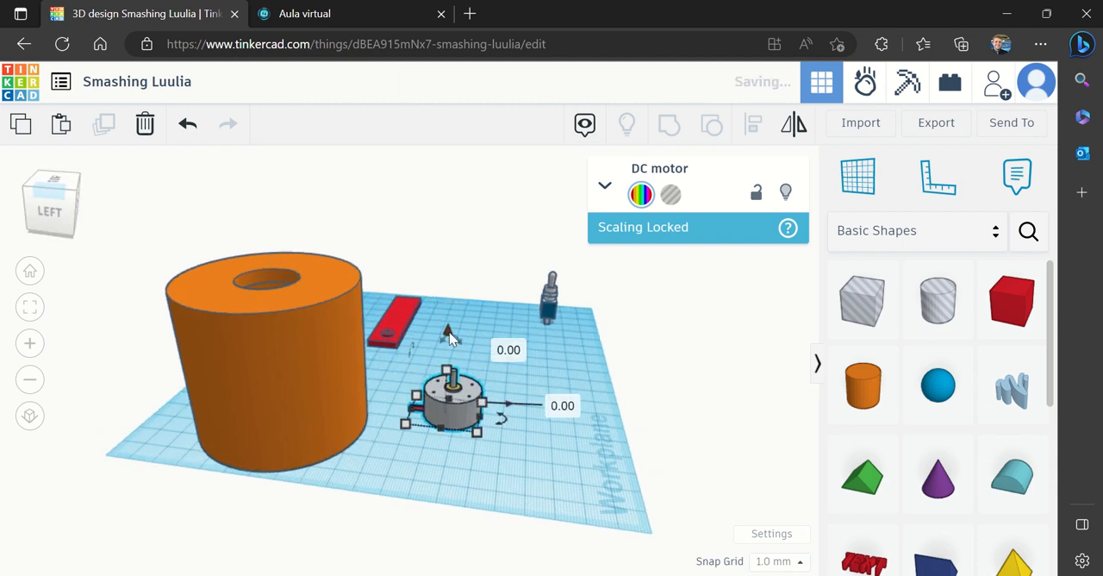
{"action": "left_click", "coordinate": [285, 402]}
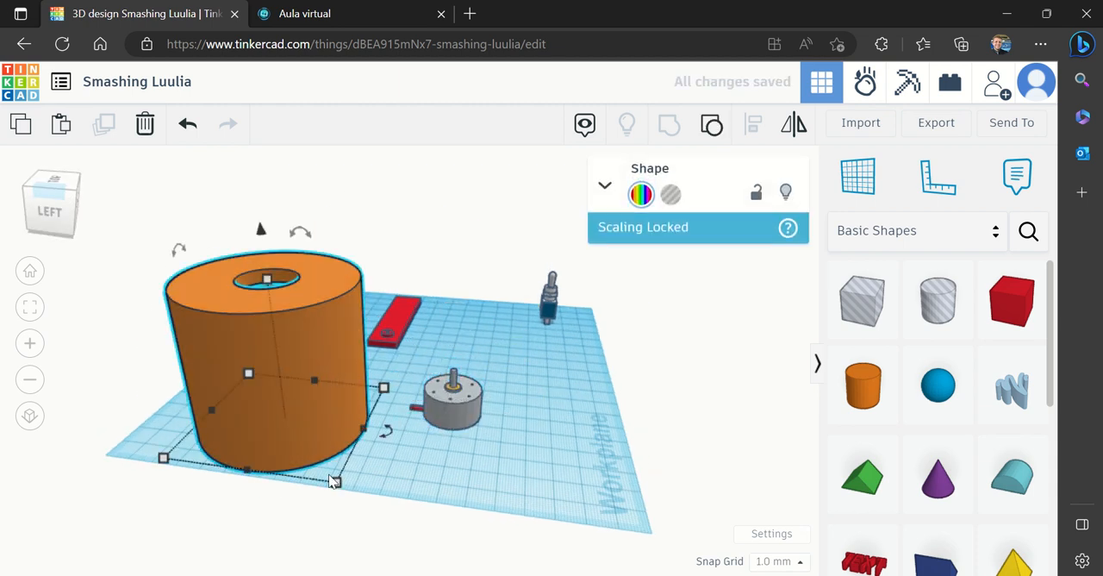
{"action": "mouse_move", "coordinate": [336, 482]}
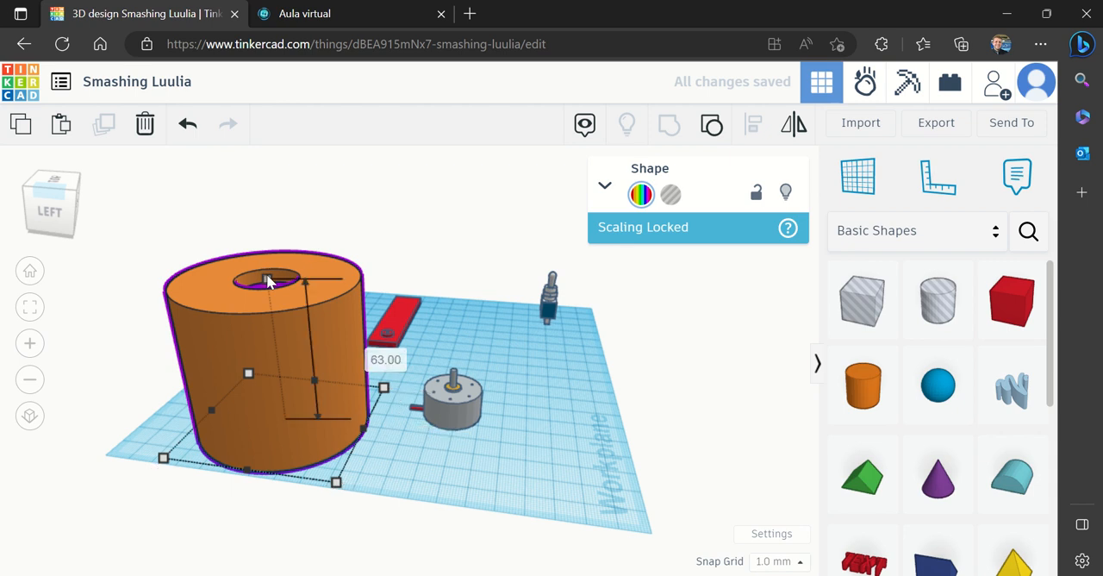
{"action": "left_click", "coordinate": [463, 412]}
{"action": "left_click", "coordinate": [449, 330]}
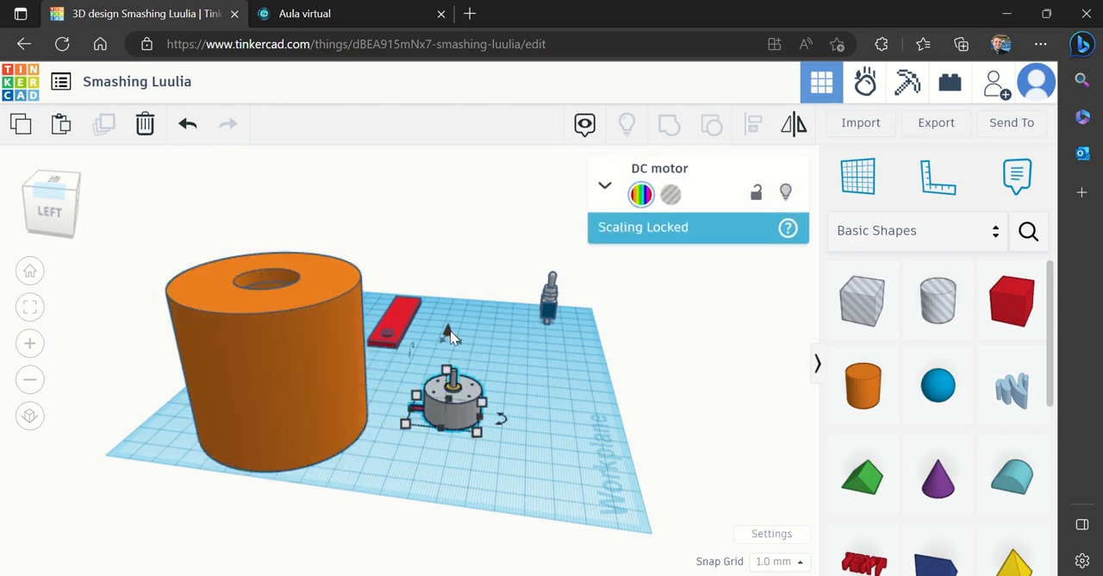
{"action": "left_click", "coordinate": [450, 330]}
{"action": "left_click", "coordinate": [450, 330]}
{"action": "left_click_drag", "start_coordinate": [450, 330], "coordinate": [449, 331]}
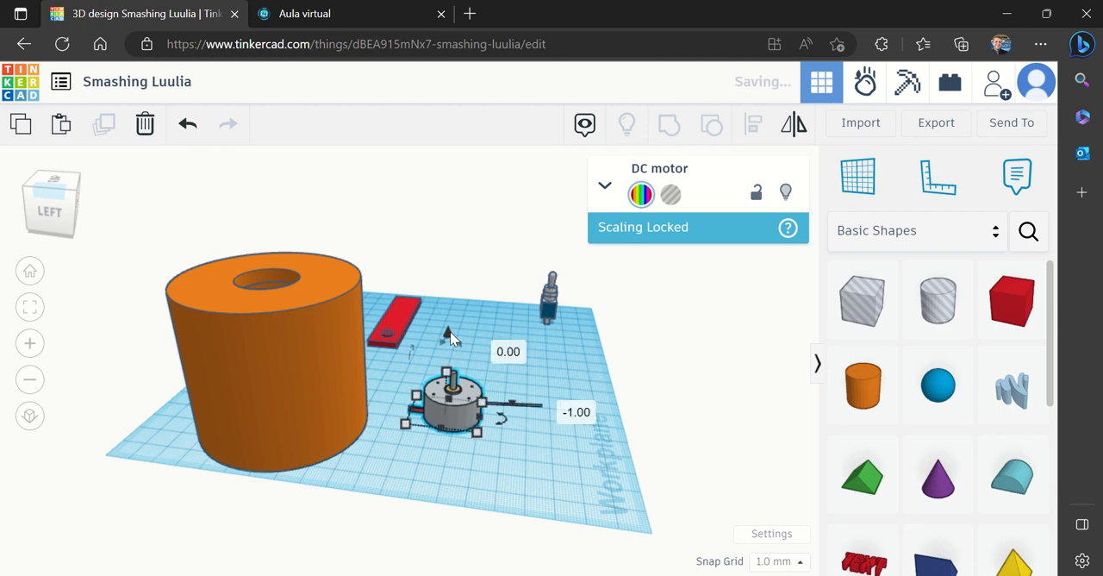
{"action": "left_click", "coordinate": [508, 349]}
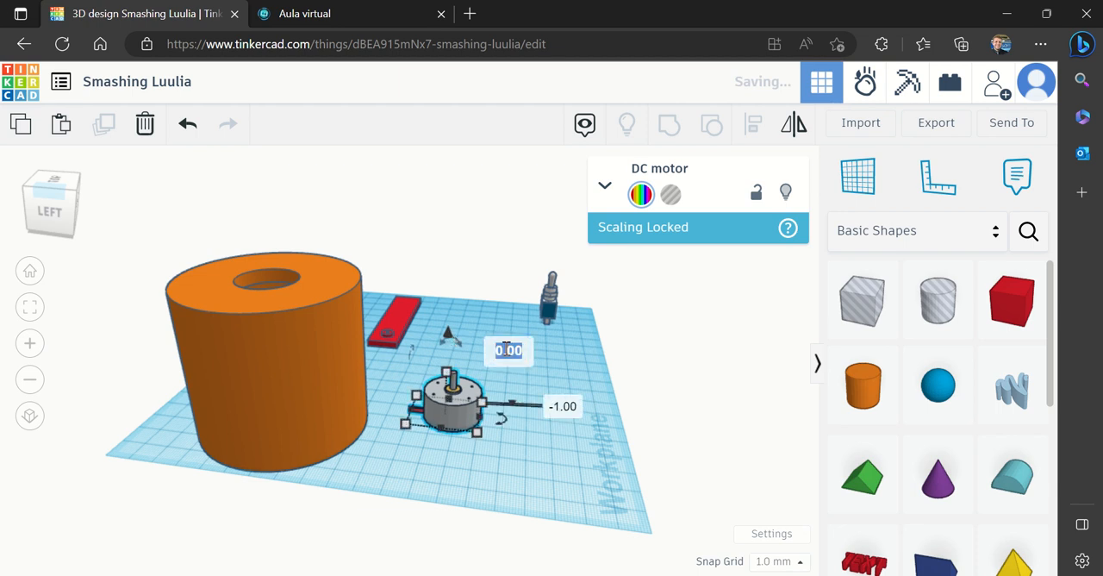
{"action": "type", "text": "-3"}
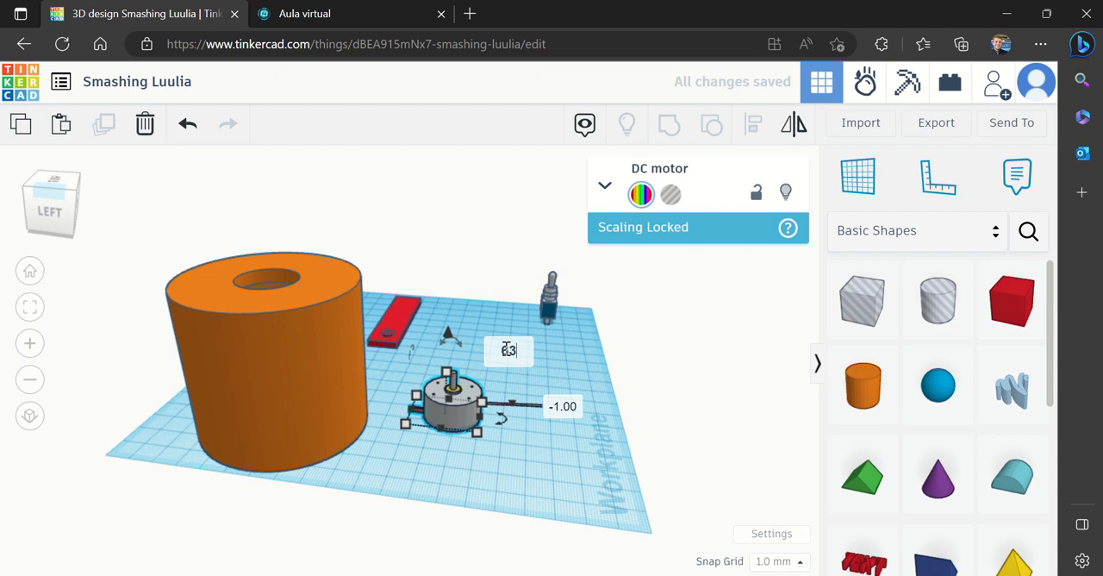
{"action": "key", "text": "Return"}
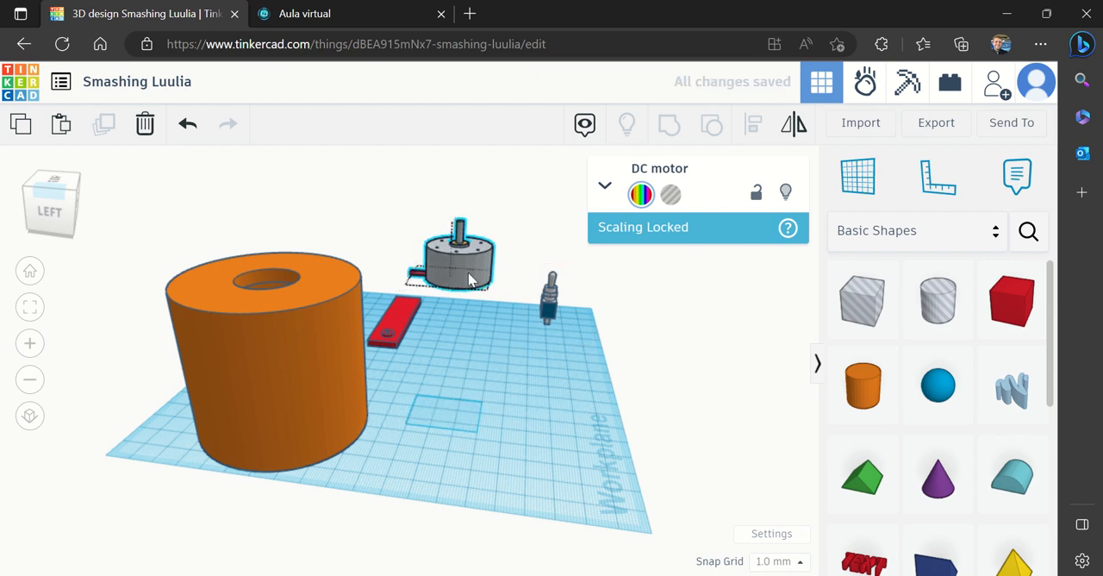
Move the raised DC motor 70 mm and 18 mm onto the cup's upturned base, then shift it 1 mm to centre it over the hole
{"action": "left_click_drag", "start_coordinate": [470, 278], "coordinate": [267, 282]}
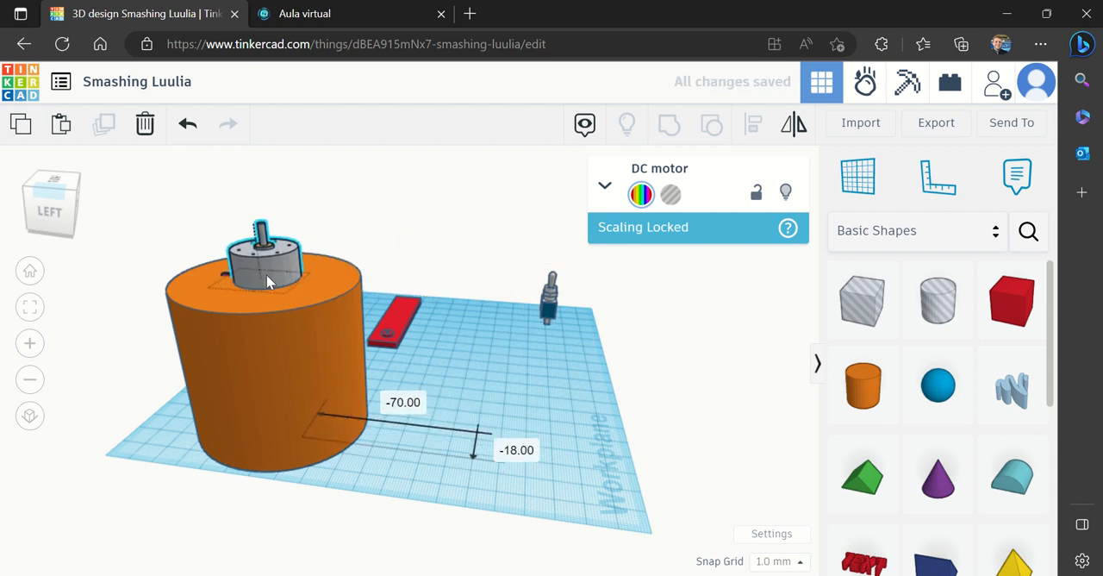
{"action": "mouse_move", "coordinate": [59, 207]}
{"action": "left_mouse_down"}
{"action": "mouse_move", "coordinate": [61, 226]}
{"action": "mouse_move", "coordinate": [58, 214]}
{"action": "left_mouse_up"}
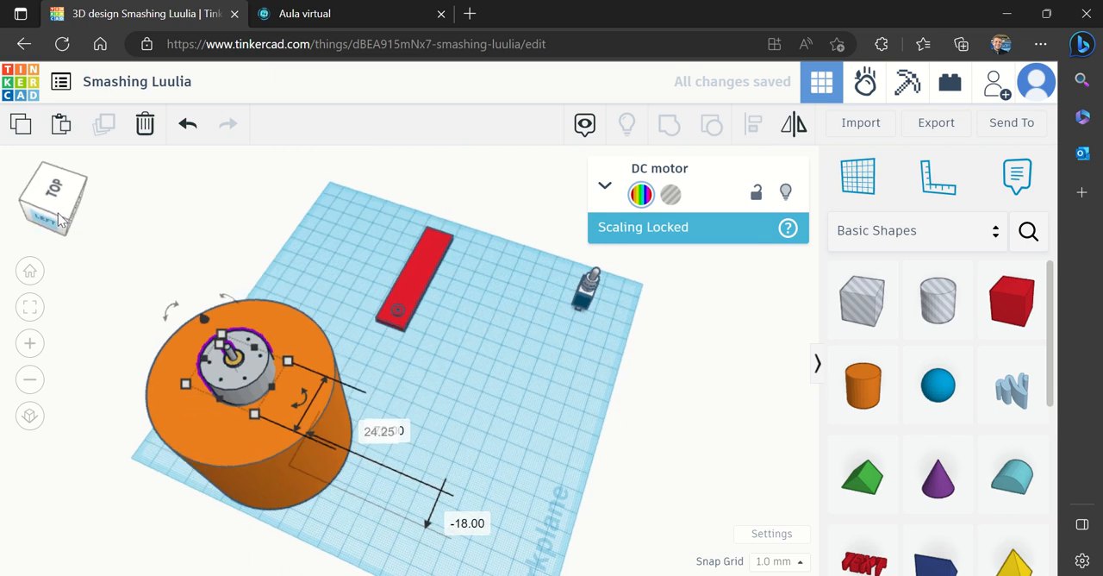
{"action": "mouse_move", "coordinate": [245, 392]}
{"action": "left_mouse_down"}
{"action": "mouse_move", "coordinate": [263, 381]}
{"action": "mouse_move", "coordinate": [244, 392]}
{"action": "left_mouse_up"}
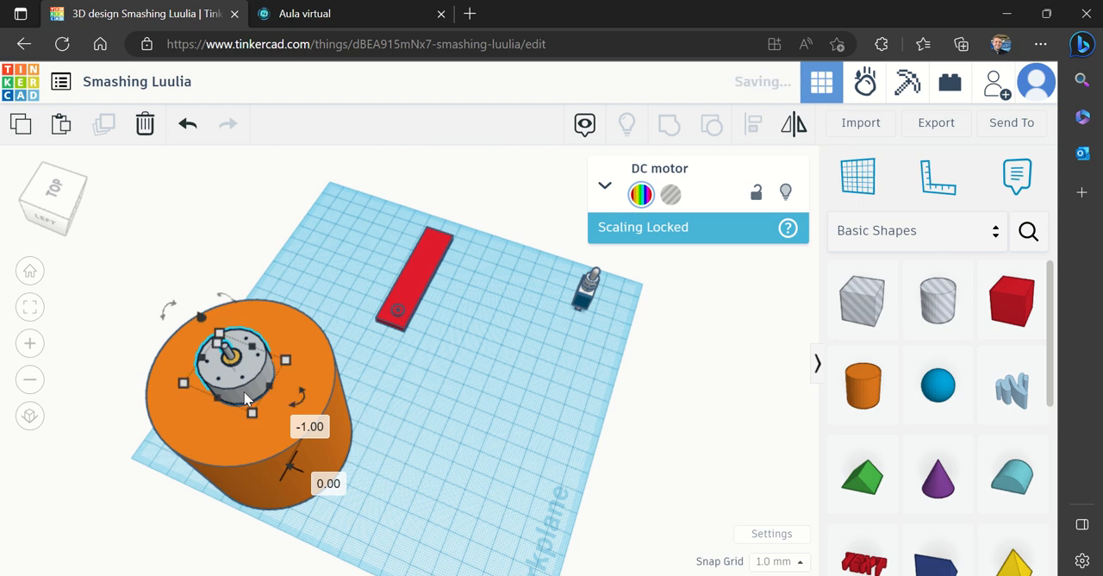
{"action": "left_click", "coordinate": [77, 210]}
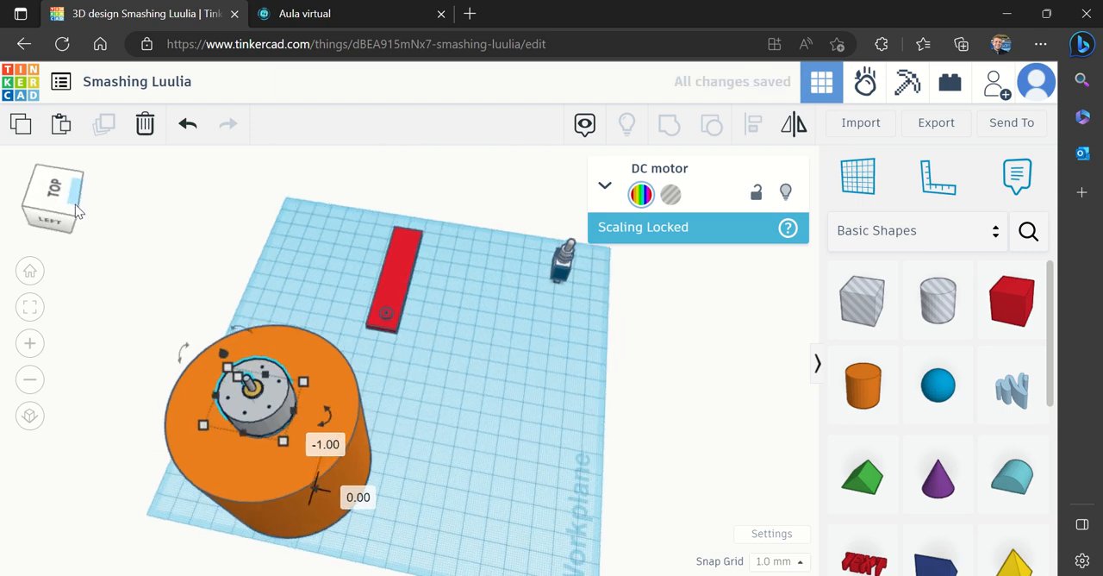
Lower the DC motor into the cup's upturned base by 9 mm and another 2 mm, to 51 mm above the workplane
{"action": "left_click", "coordinate": [256, 345]}
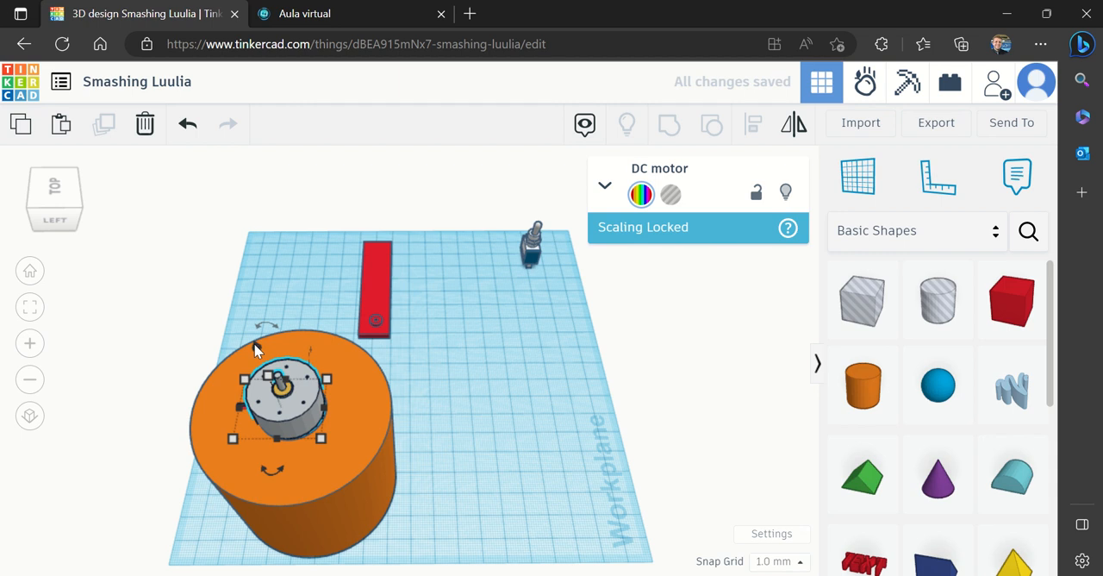
{"action": "left_click_drag", "start_coordinate": [256, 345], "coordinate": [254, 369]}
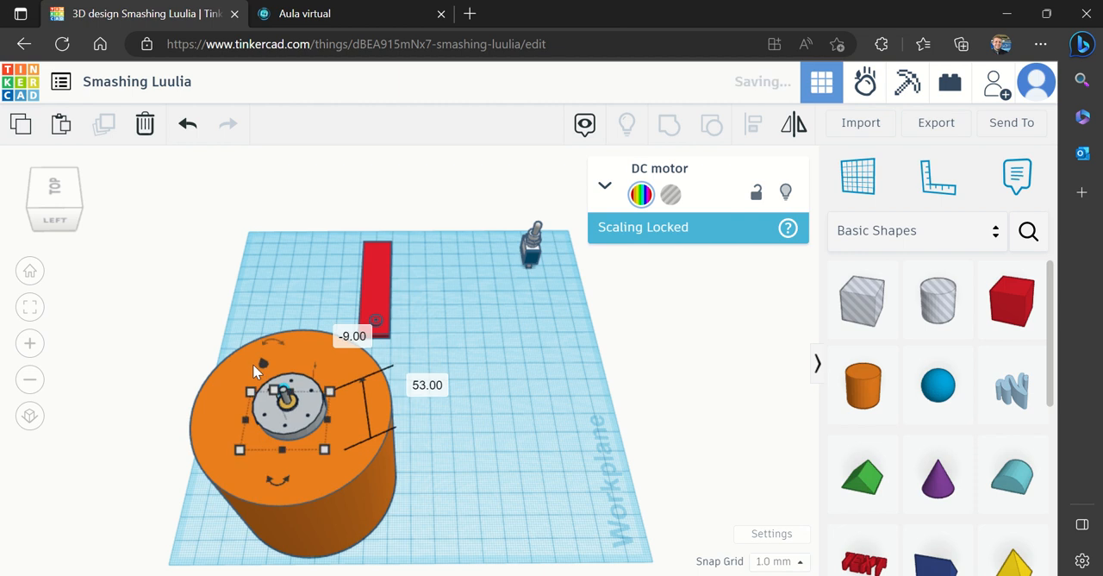
{"action": "left_click", "coordinate": [77, 201]}
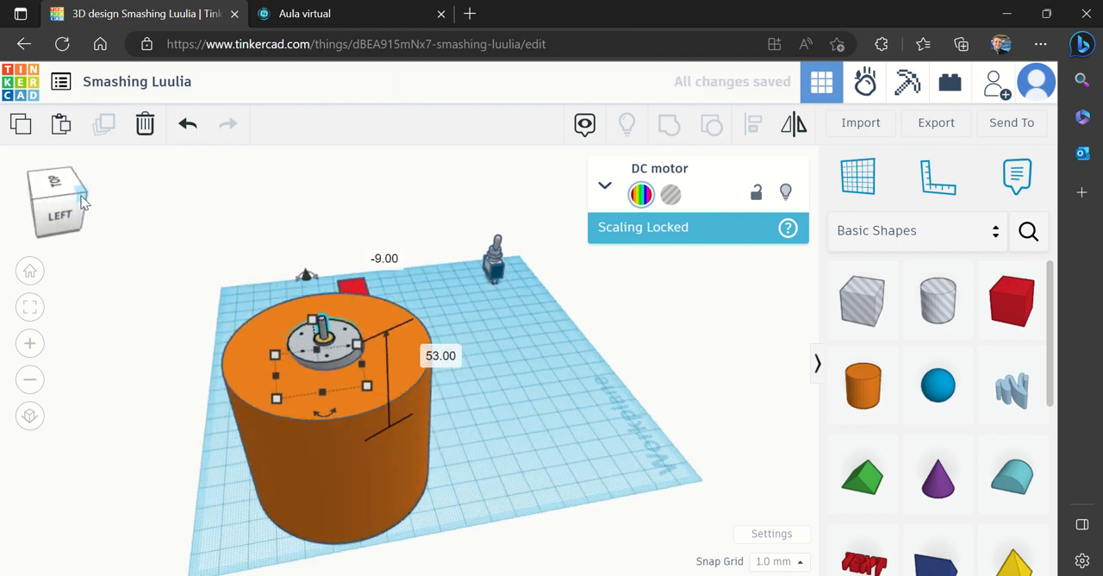
{"action": "mouse_move", "coordinate": [79, 198]}
{"action": "left_mouse_down"}
{"action": "mouse_move", "coordinate": [47, 211]}
{"action": "mouse_move", "coordinate": [62, 207]}
{"action": "left_mouse_up"}
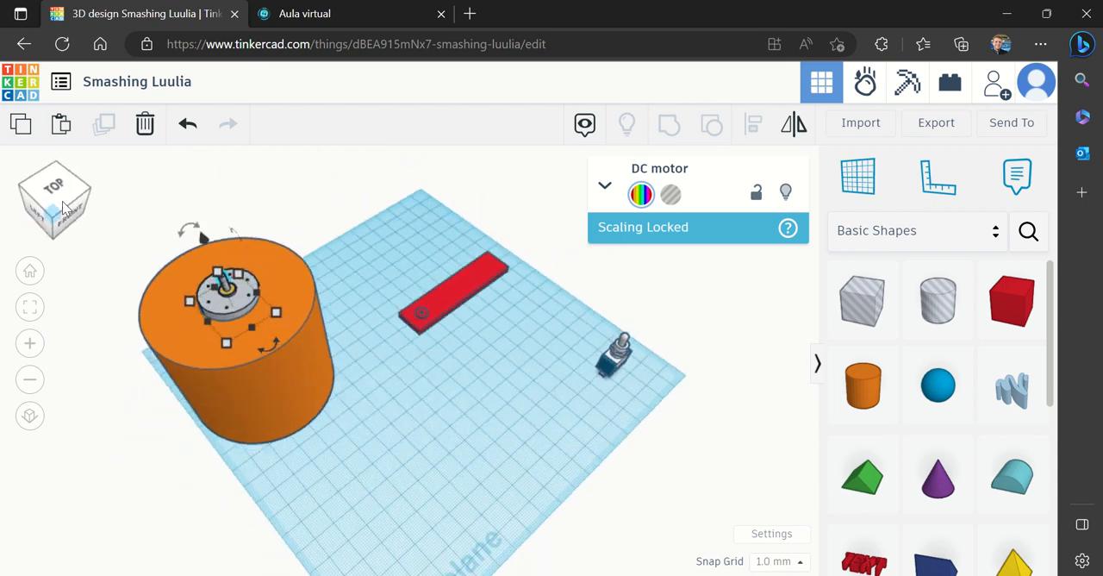
{"action": "left_click", "coordinate": [29, 345]}
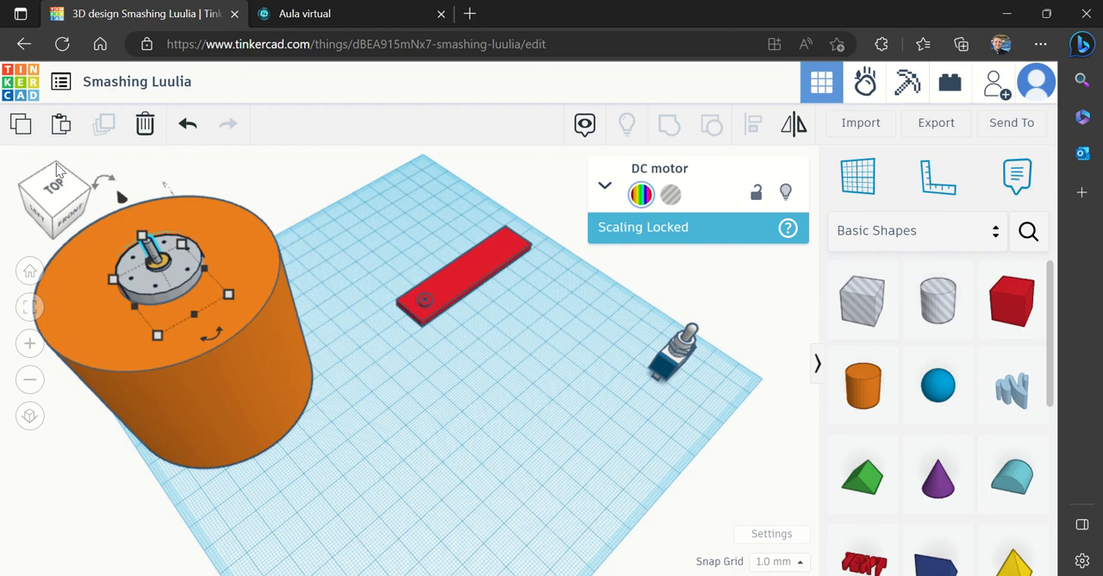
{"action": "left_click_drag", "start_coordinate": [62, 180], "coordinate": [68, 182]}
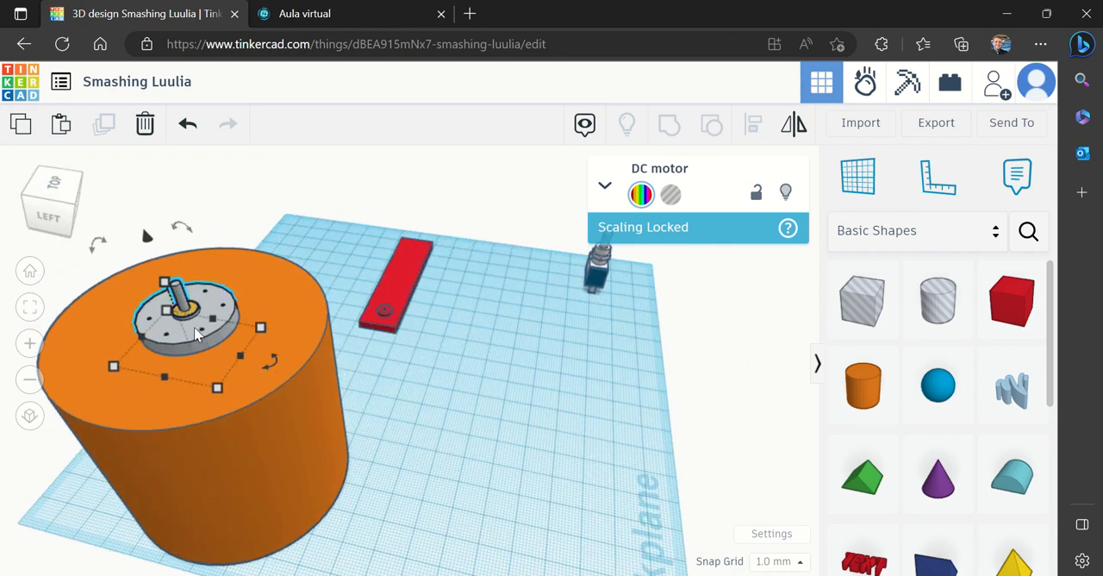
{"action": "left_click_drag", "start_coordinate": [145, 235], "coordinate": [147, 246]}
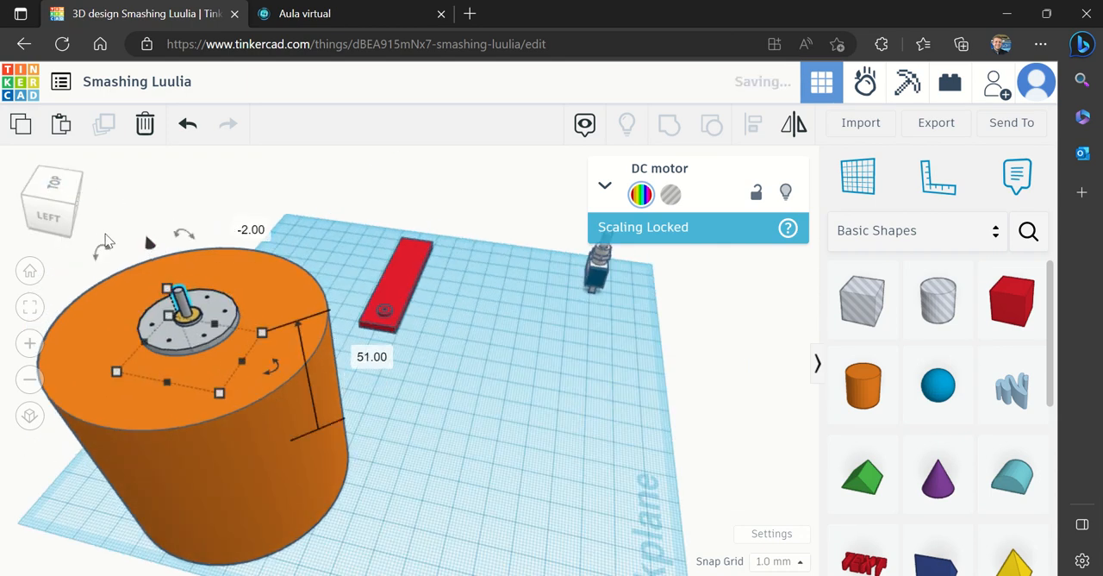
Shift the DC motor 1 mm sideways to centre it in the hole of the cup's base
{"action": "left_click", "coordinate": [56, 217]}
{"action": "mouse_move", "coordinate": [69, 214]}
{"action": "left_mouse_down"}
{"action": "mouse_move", "coordinate": [82, 220]}
{"action": "mouse_move", "coordinate": [70, 215]}
{"action": "left_mouse_up"}
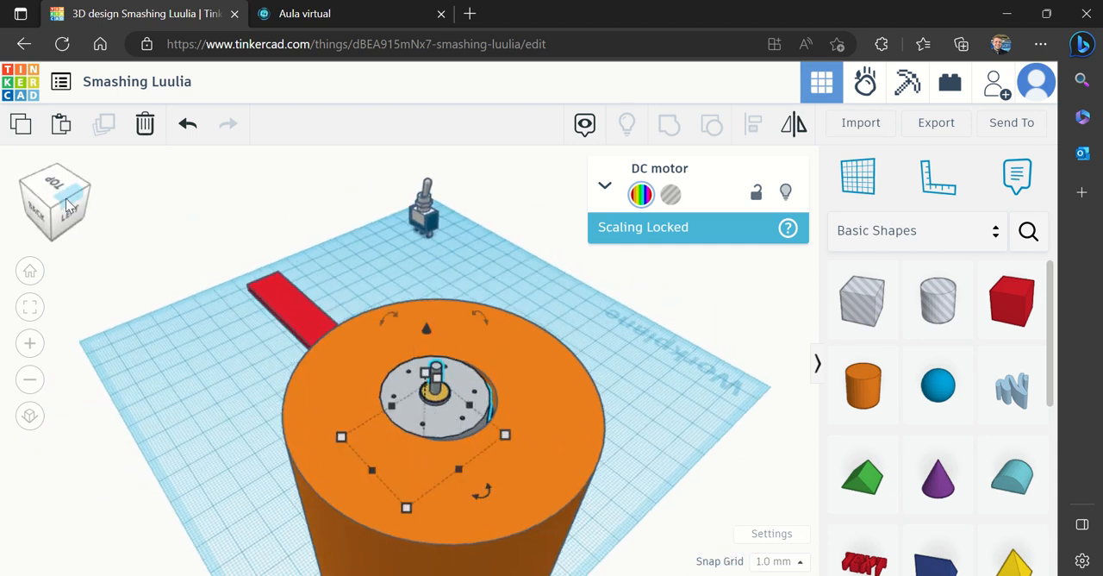
{"action": "left_click_drag", "start_coordinate": [66, 198], "coordinate": [63, 199]}
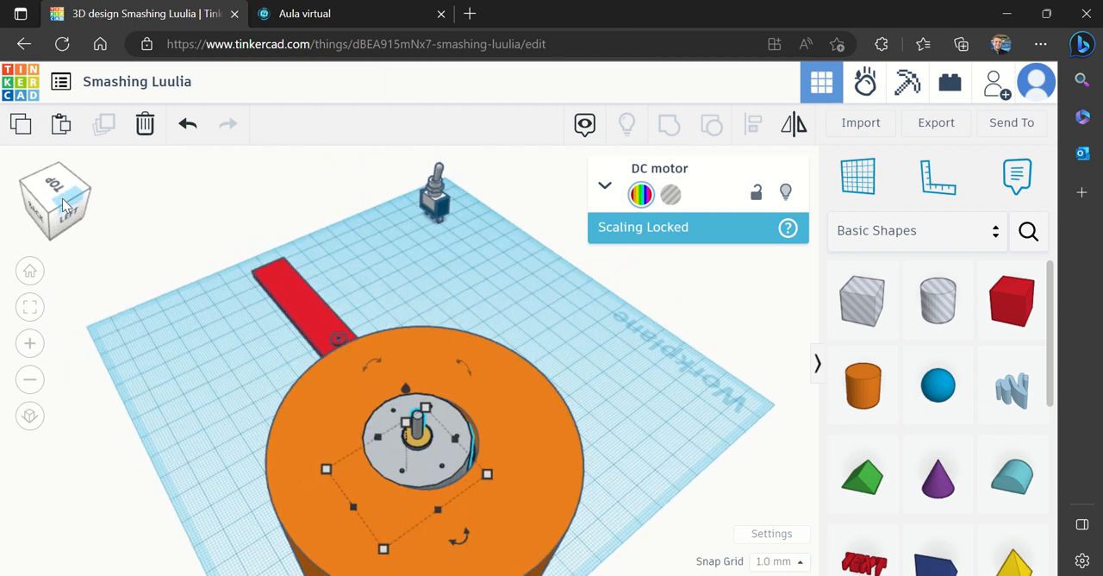
{"action": "left_click_drag", "start_coordinate": [424, 465], "coordinate": [434, 468]}
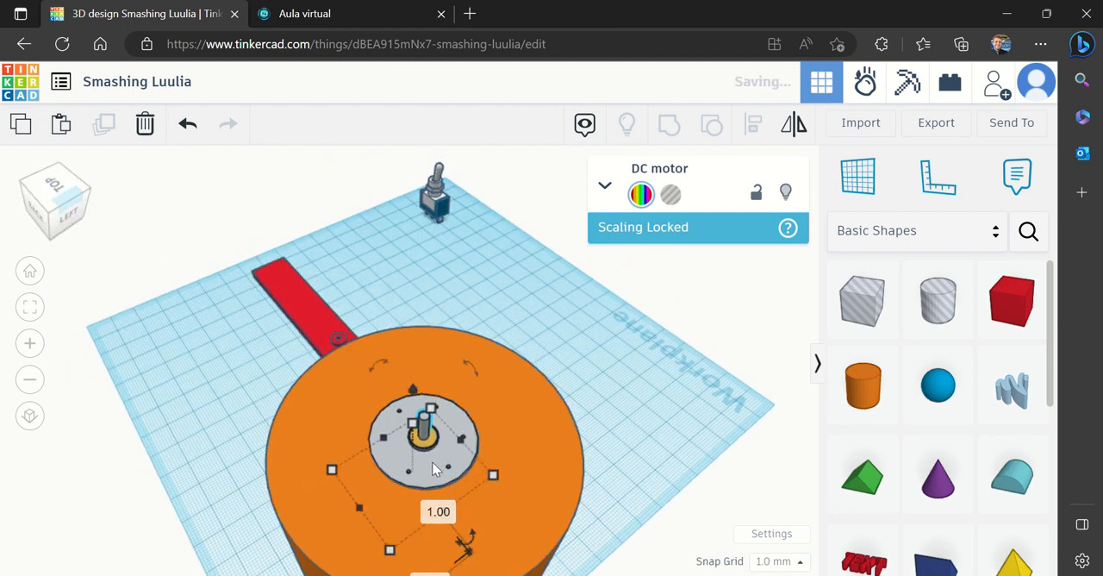
{"action": "left_click", "coordinate": [62, 211]}
{"action": "left_click_drag", "start_coordinate": [62, 221], "coordinate": [56, 215]}
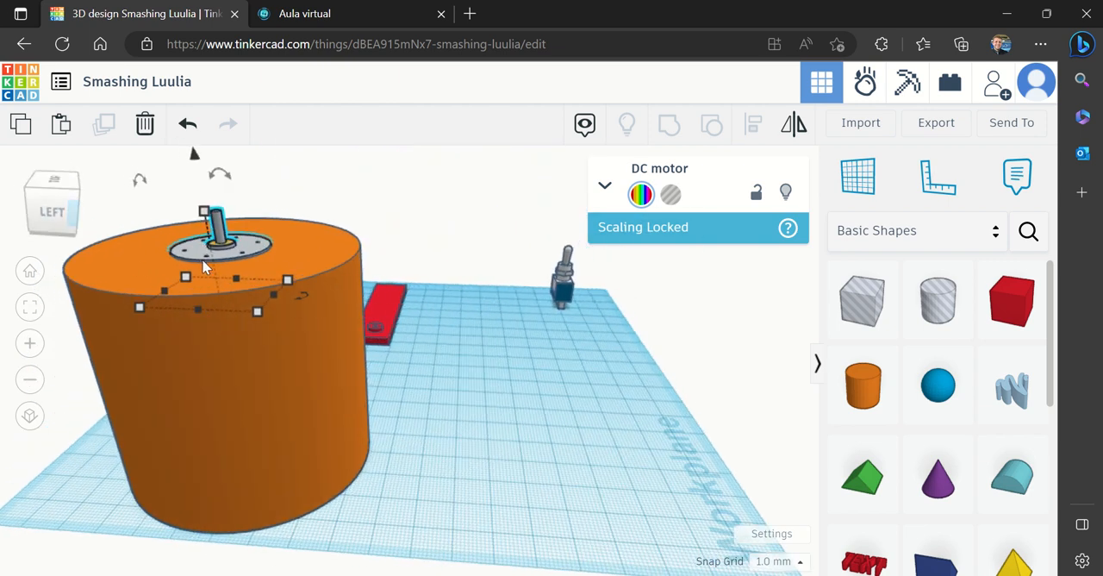
{"action": "left_click", "coordinate": [60, 203]}
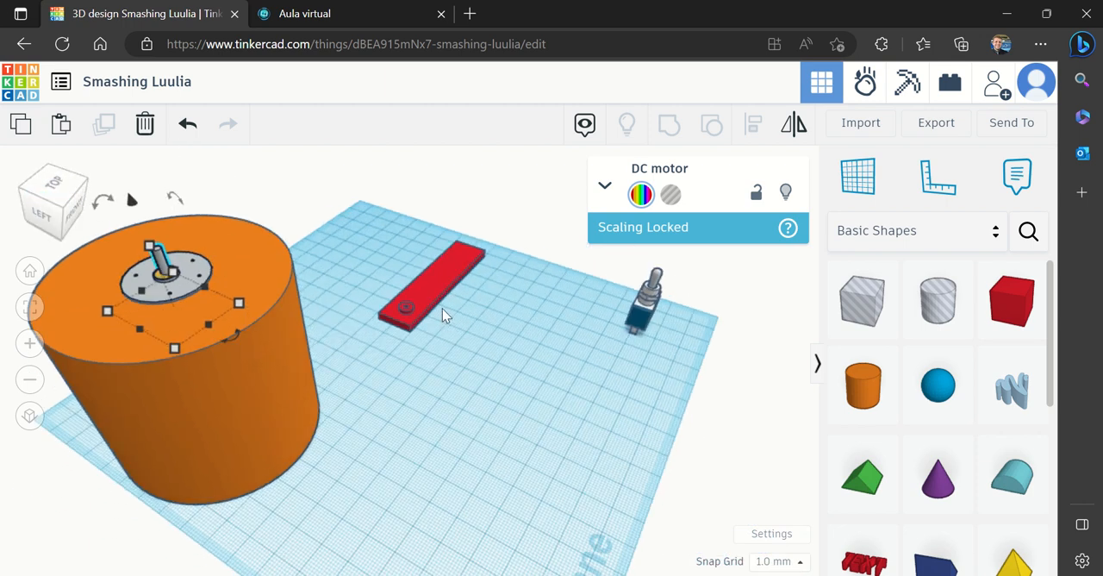
Raise the red propeller to 63 mm above the workplane and move it beside the rim of the cup's upturned base
{"action": "left_click", "coordinate": [431, 297]}
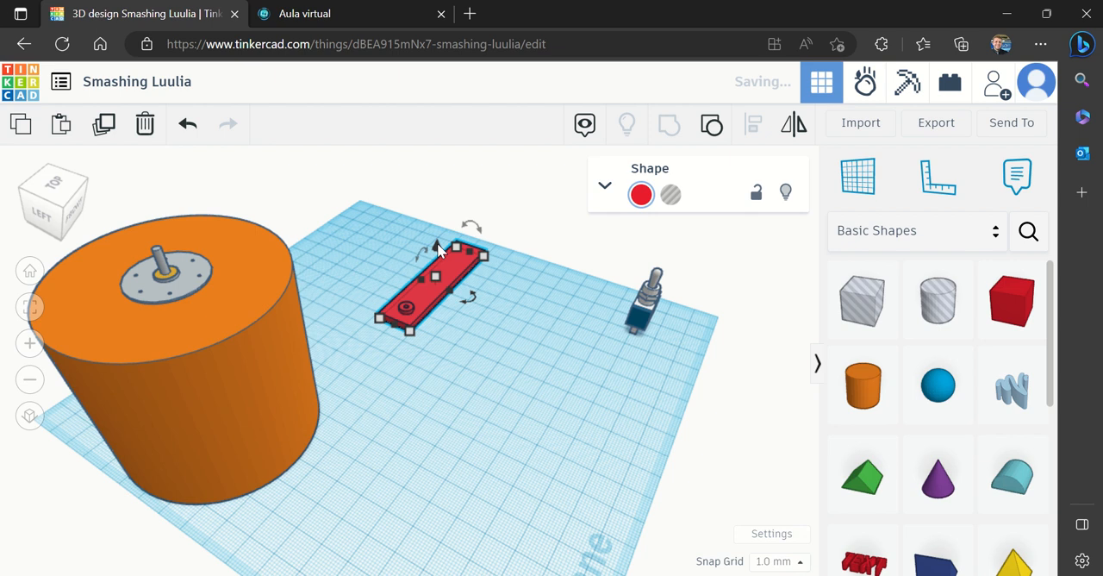
{"action": "left_click_drag", "start_coordinate": [437, 248], "coordinate": [437, 250]}
{"action": "left_click", "coordinate": [501, 255]}
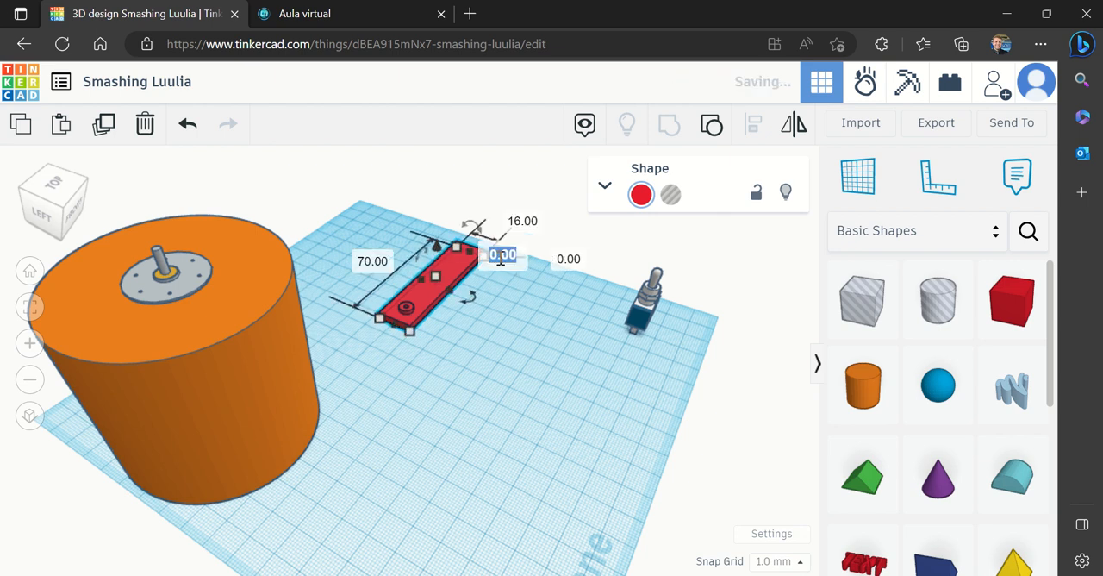
{"action": "key", "text": "BackSpace"}
{"action": "type", "text": "63"}
{"action": "key", "text": "Return"}
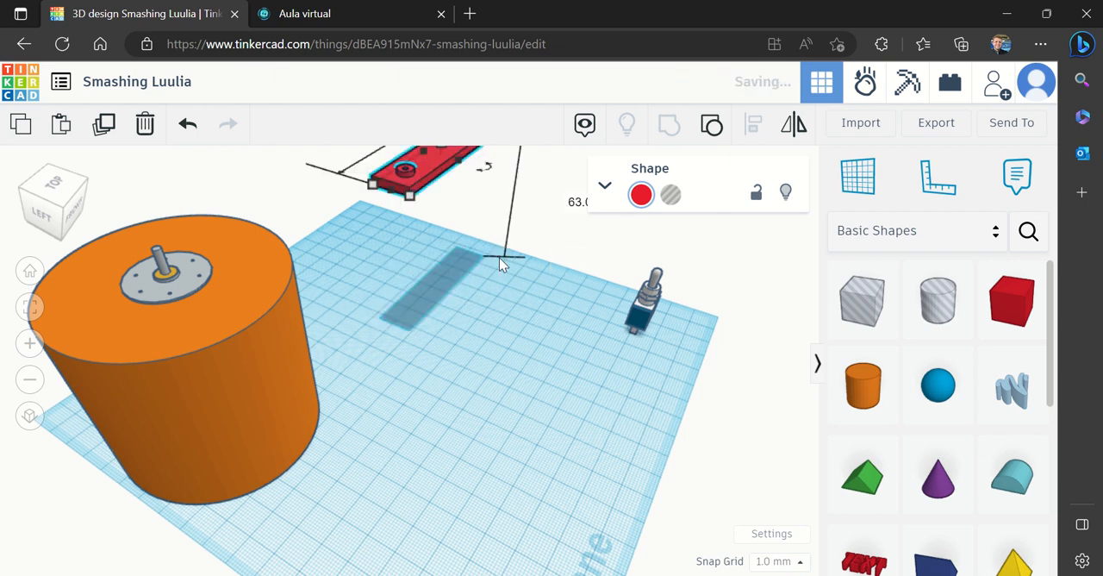
{"action": "left_click_drag", "start_coordinate": [423, 160], "coordinate": [330, 258]}
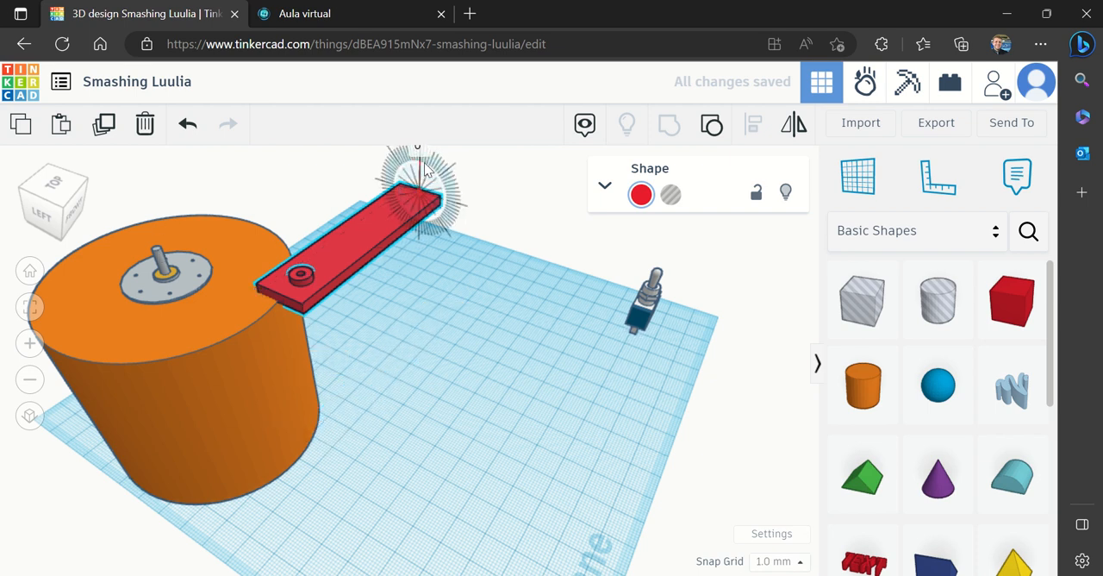
Flip the propeller upside down by rotating it 180° so that its hub faces the workplane
{"action": "left_click", "coordinate": [30, 380]}
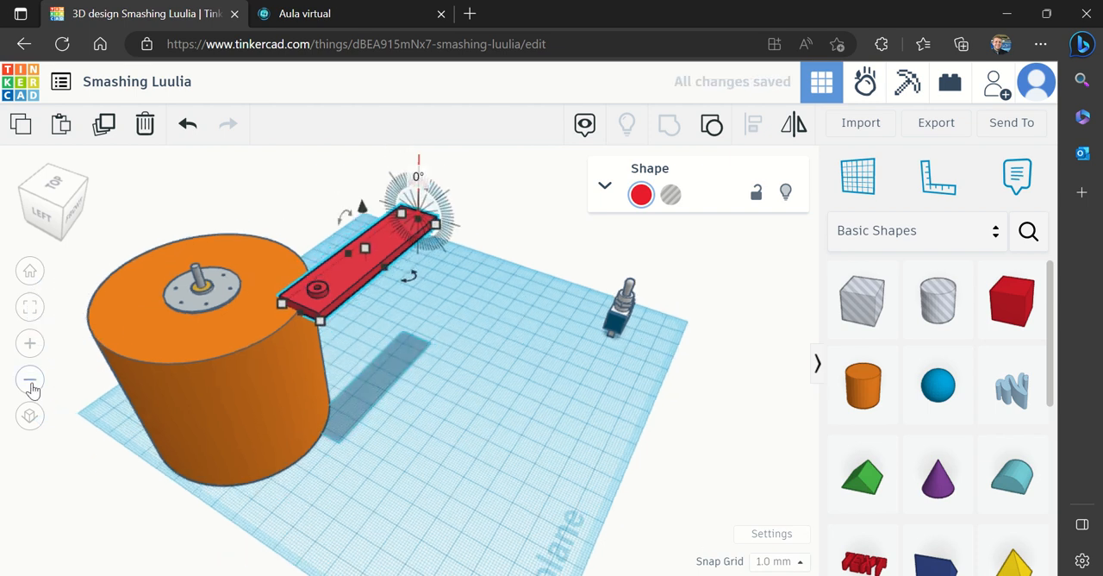
{"action": "left_click", "coordinate": [472, 296]}
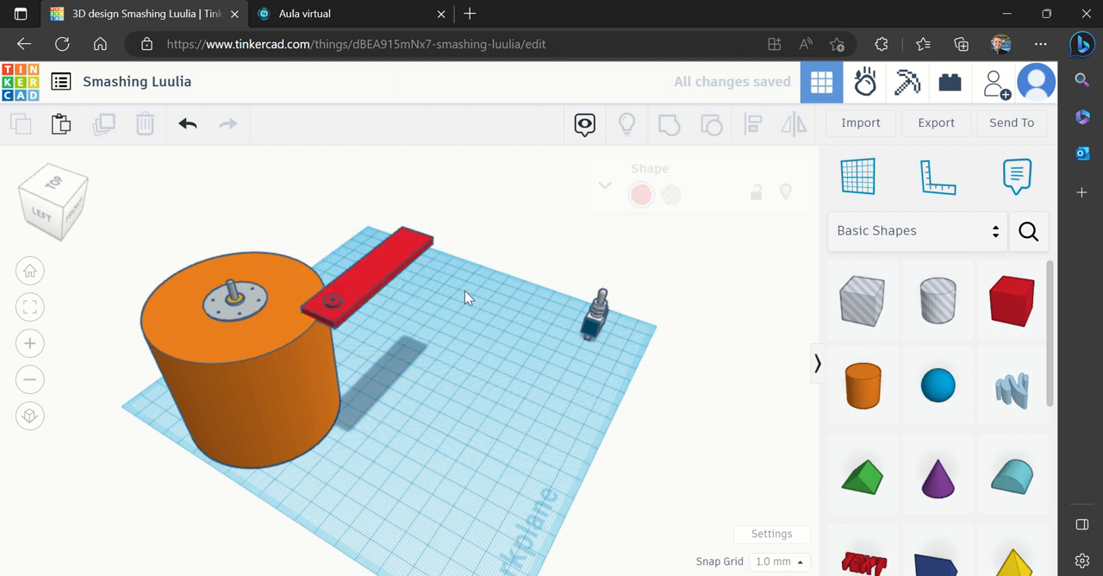
{"action": "left_click", "coordinate": [401, 262]}
{"action": "left_click", "coordinate": [422, 201]}
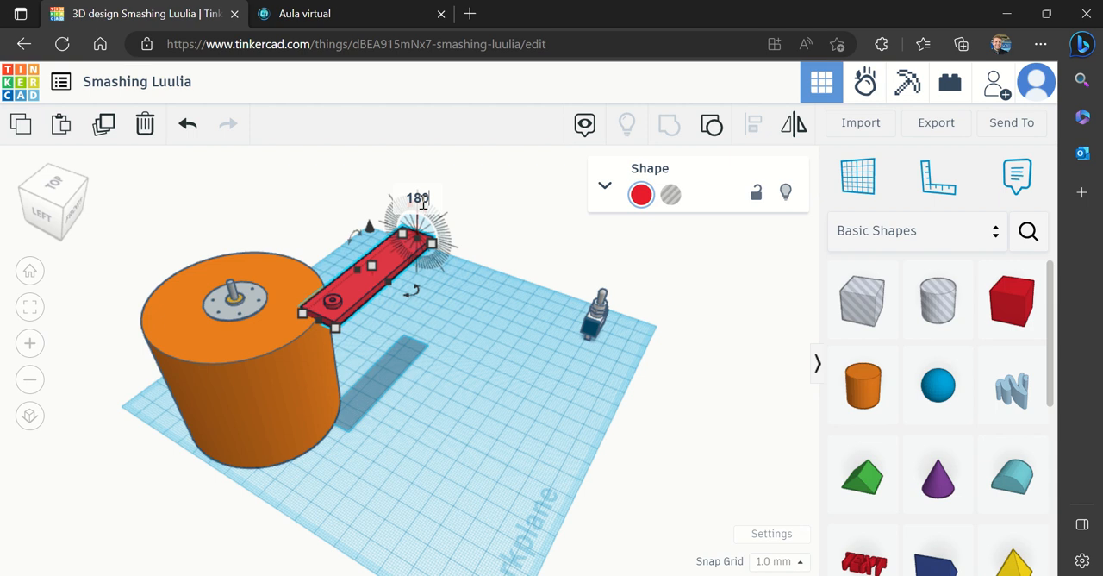
{"action": "type", "text": "180"}
{"action": "key", "text": "Return"}
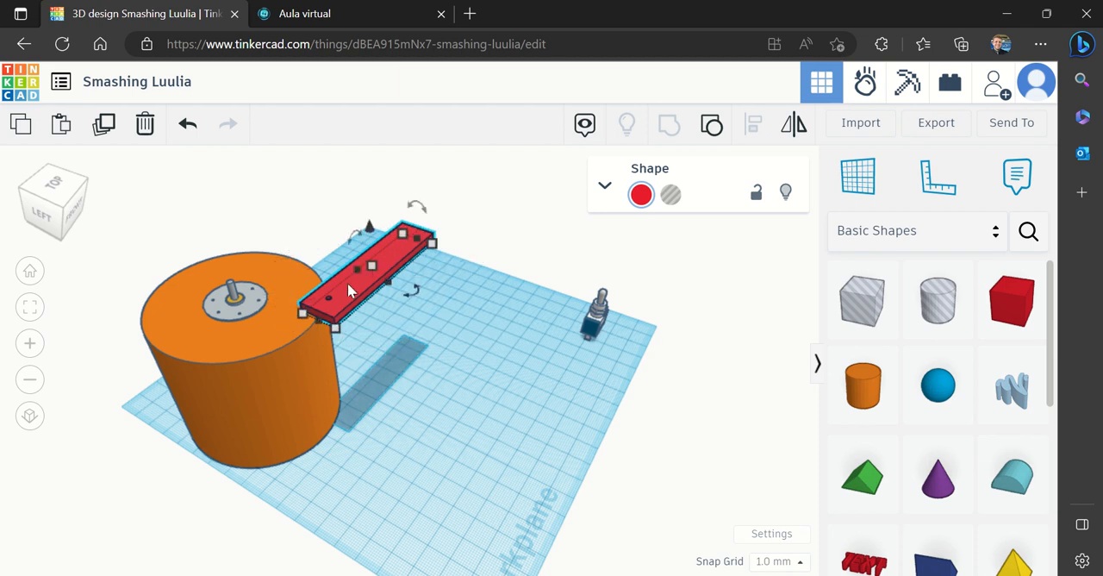
Move the flipped propeller 35 mm and 16 mm across so that its hub end sits on the motor shaft
{"action": "left_click", "coordinate": [65, 200]}
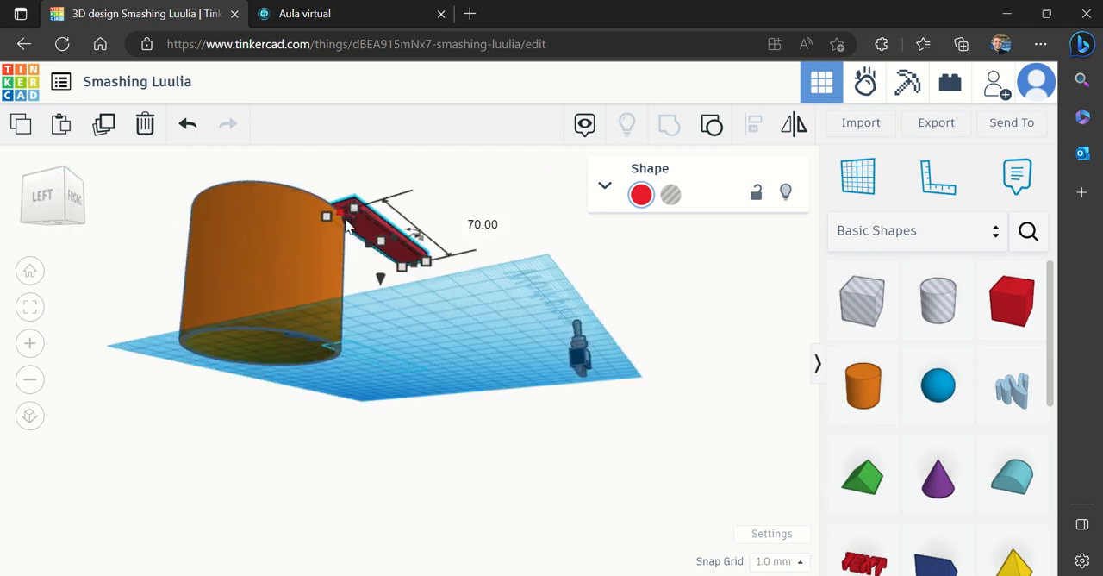
{"action": "left_click", "coordinate": [61, 196]}
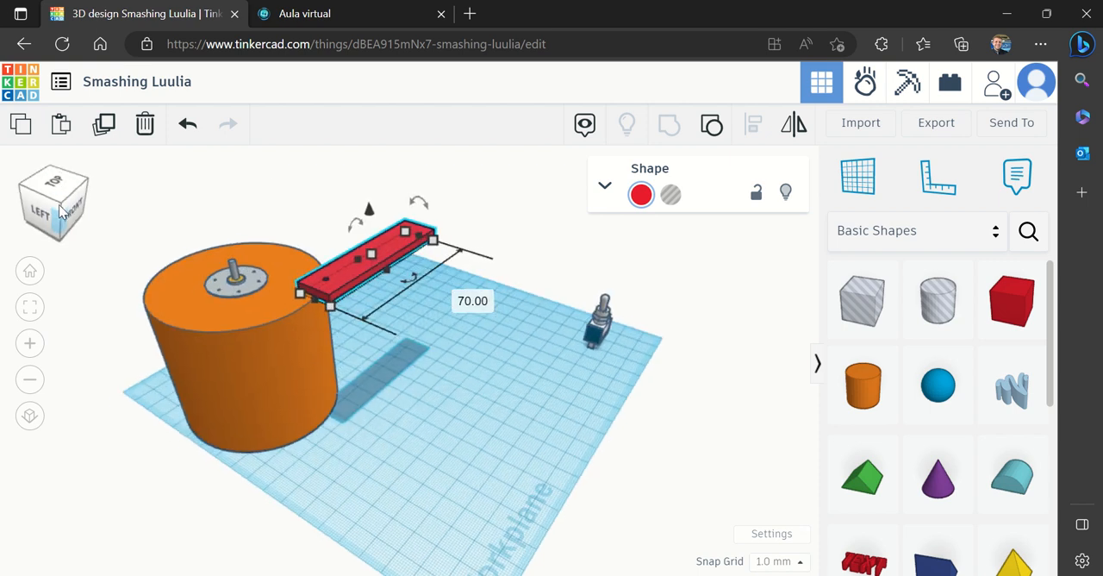
{"action": "left_click_drag", "start_coordinate": [352, 287], "coordinate": [261, 277]}
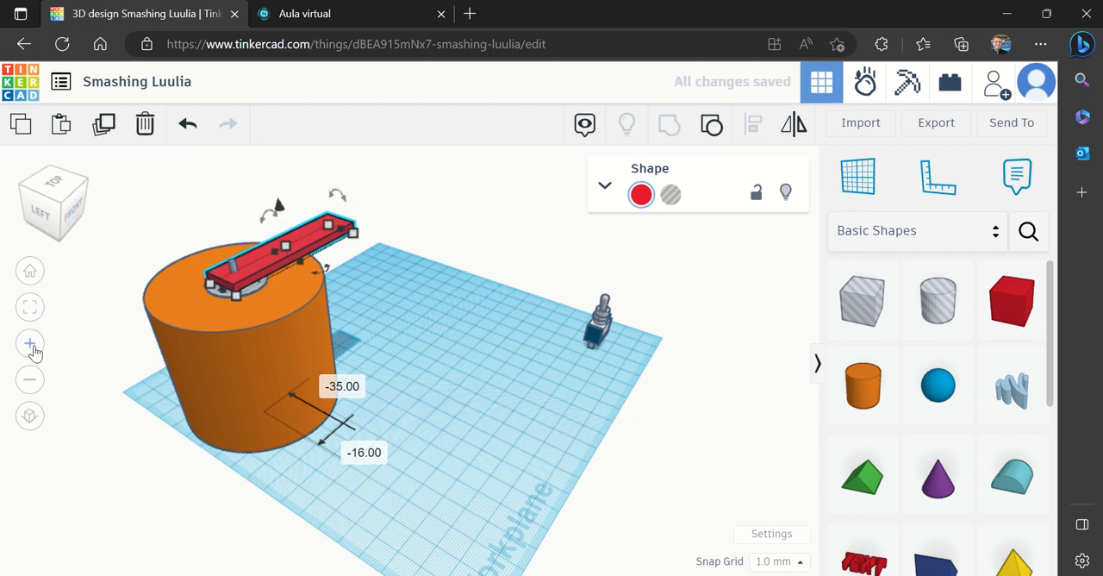
{"action": "left_click", "coordinate": [30, 344]}
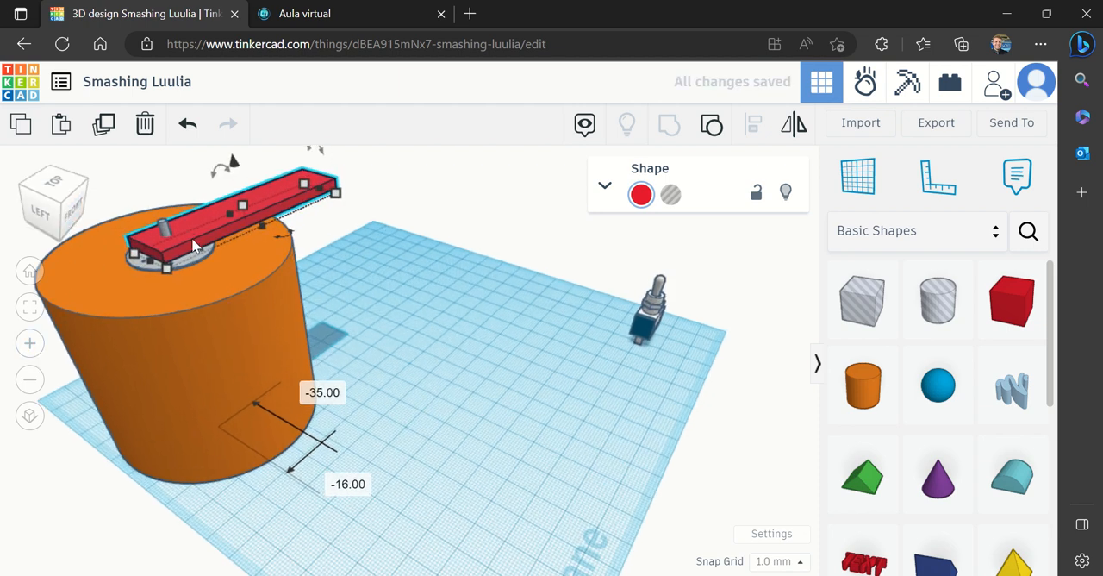
{"action": "left_click_drag", "start_coordinate": [193, 245], "coordinate": [193, 246]}
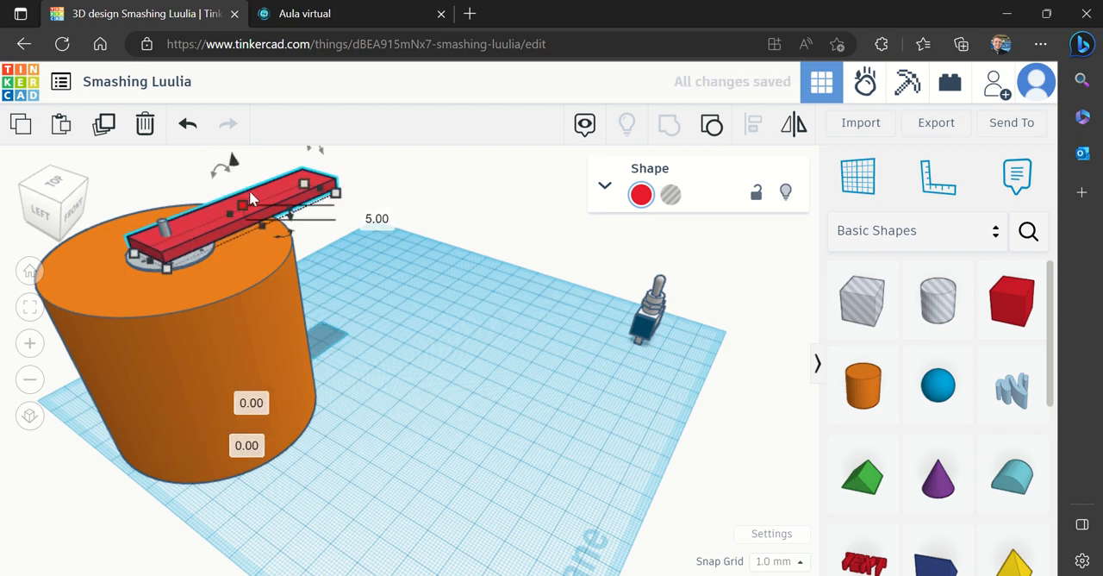
Raise the propeller 4 mm to 67 mm above the workplane and shift it 1 mm to centre its hole on the motor shaft
{"action": "mouse_move", "coordinate": [233, 164]}
{"action": "left_mouse_down"}
{"action": "mouse_move", "coordinate": [229, 141]}
{"action": "mouse_move", "coordinate": [225, 152]}
{"action": "left_mouse_up"}
{"action": "left_click", "coordinate": [47, 193]}
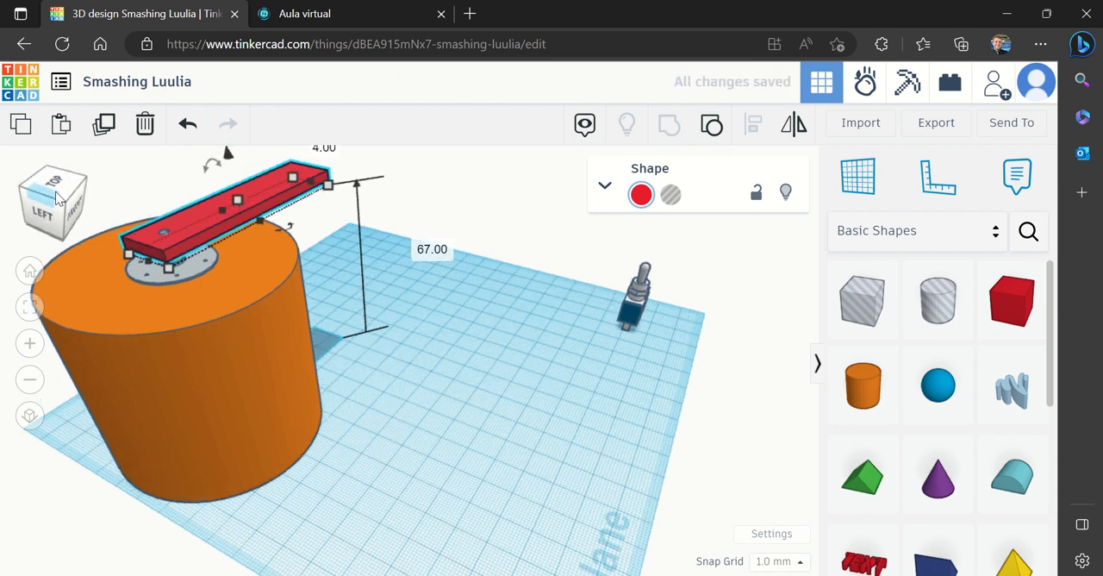
{"action": "left_click", "coordinate": [67, 199]}
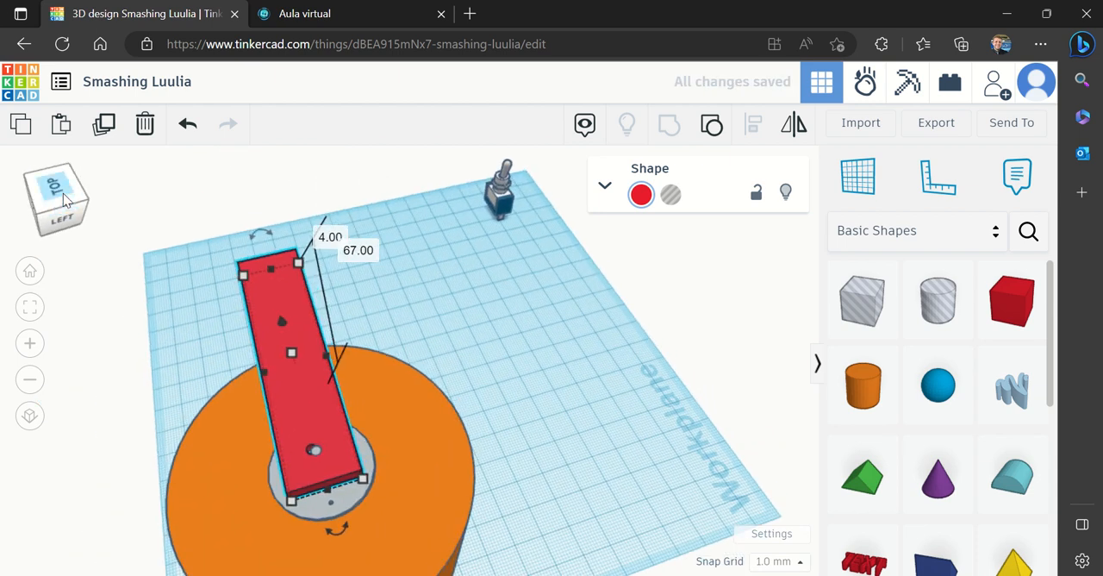
{"action": "left_click_drag", "start_coordinate": [294, 391], "coordinate": [299, 393]}
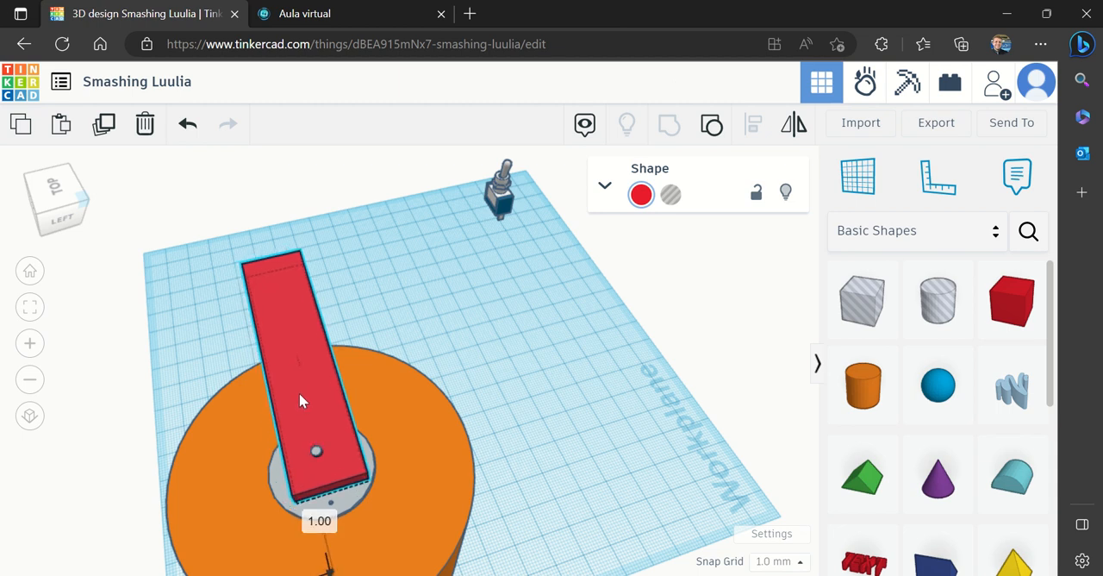
{"action": "left_click", "coordinate": [71, 213]}
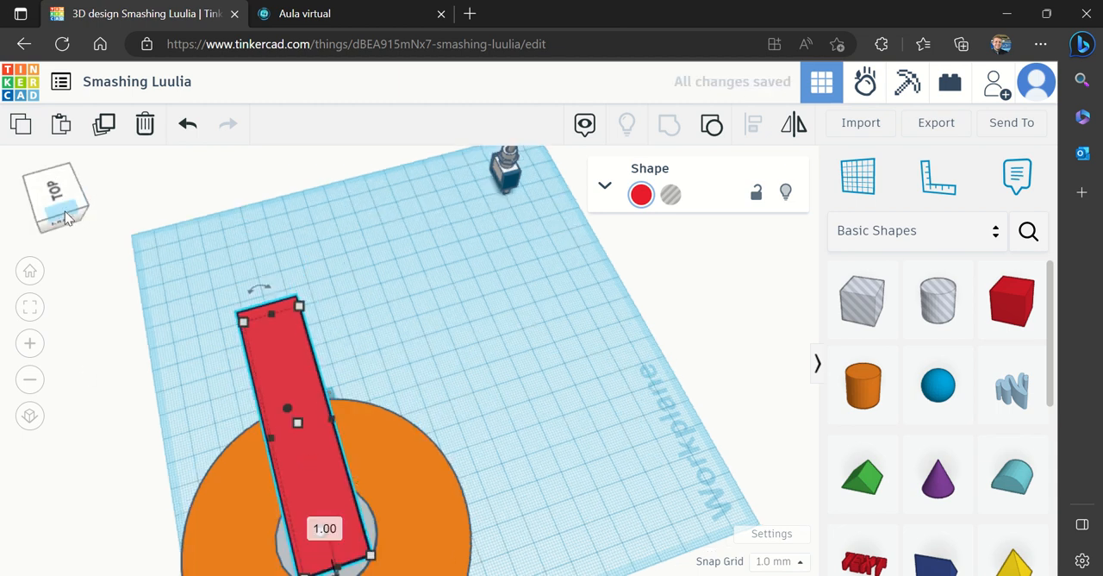
{"action": "left_click_drag", "start_coordinate": [71, 210], "coordinate": [76, 206]}
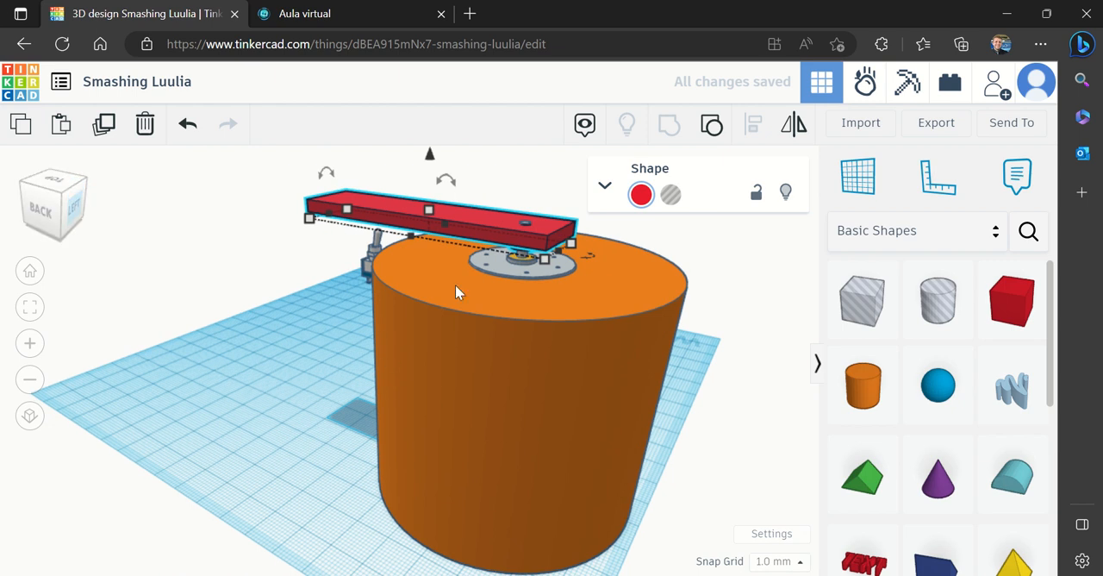
{"action": "left_click", "coordinate": [528, 267]}
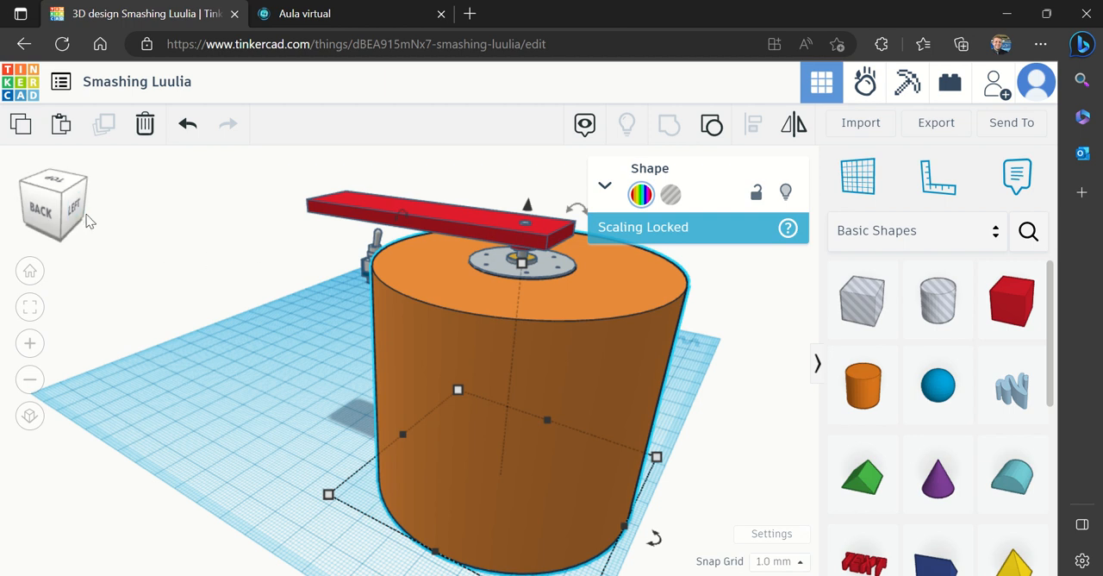
{"action": "mouse_move", "coordinate": [81, 213]}
{"action": "left_mouse_down"}
{"action": "mouse_move", "coordinate": [64, 234]}
{"action": "mouse_move", "coordinate": [53, 222]}
{"action": "mouse_move", "coordinate": [63, 224]}
{"action": "left_mouse_up"}
{"action": "left_click", "coordinate": [483, 410]}
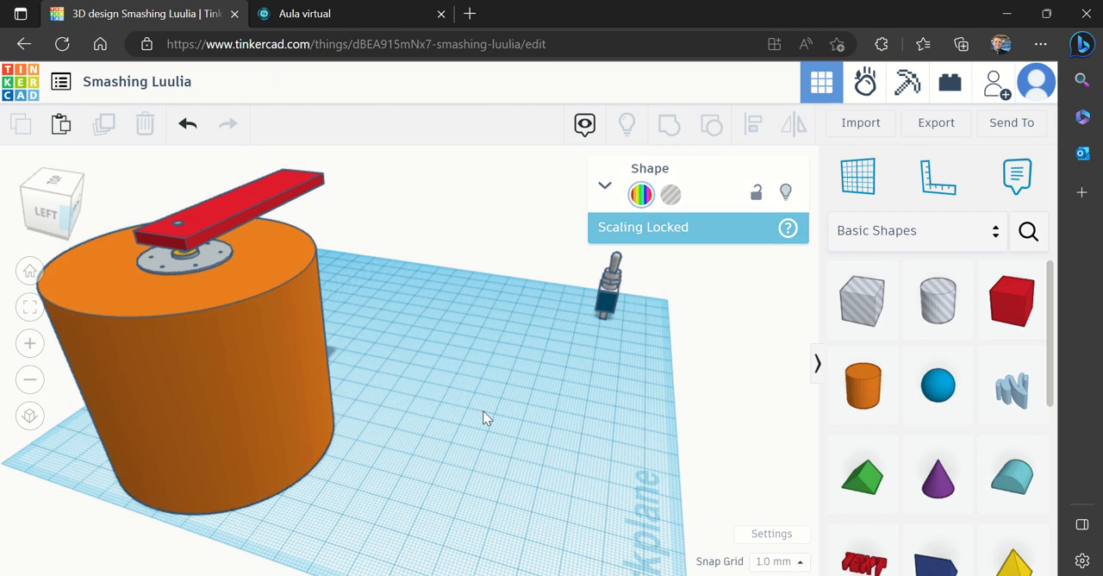
Move the SPDT toggle switch across the workplane to a spot close beside the cup
{"action": "left_click_drag", "start_coordinate": [605, 319], "coordinate": [349, 487]}
{"action": "left_click_drag", "start_coordinate": [48, 216], "coordinate": [58, 202]}
{"action": "mouse_move", "coordinate": [62, 213]}
{"action": "left_mouse_down"}
{"action": "mouse_move", "coordinate": [64, 224]}
{"action": "mouse_move", "coordinate": [40, 229]}
{"action": "mouse_move", "coordinate": [53, 224]}
{"action": "left_mouse_up"}
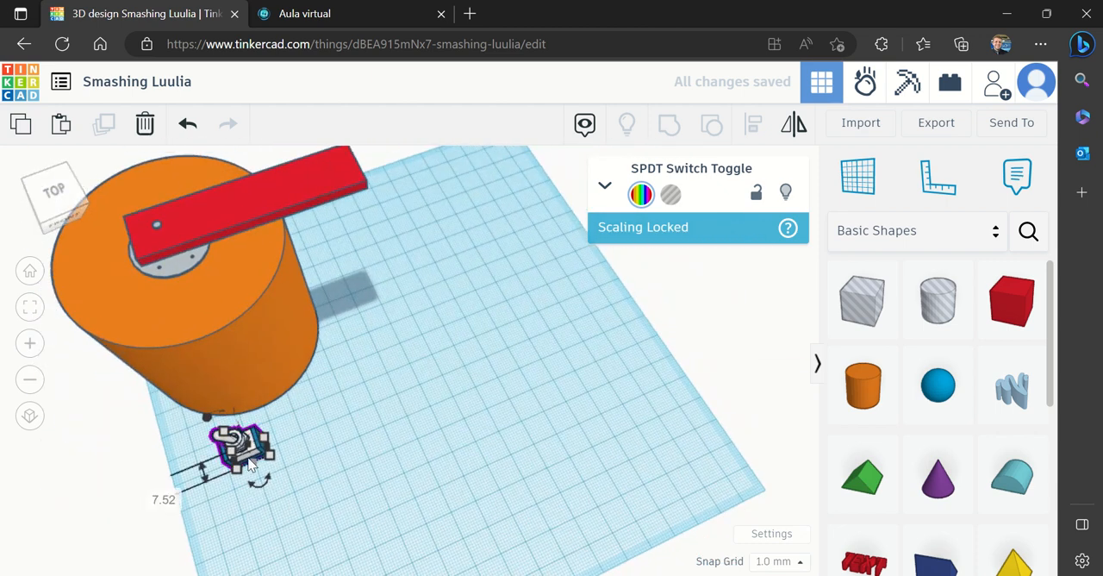
{"action": "left_click_drag", "start_coordinate": [251, 460], "coordinate": [432, 459]}
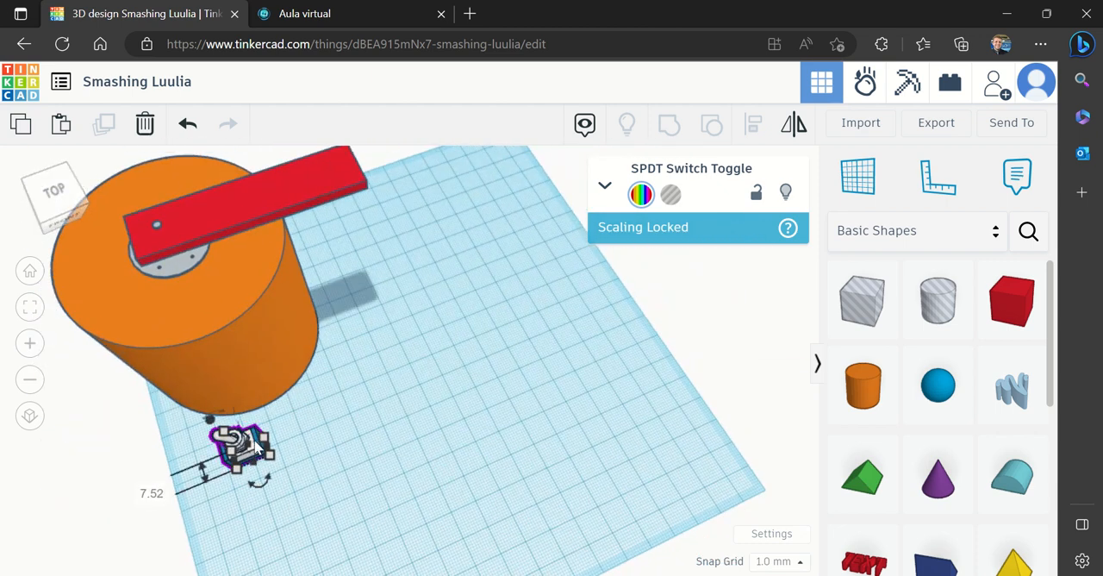
Group the cup, motor and propeller into a single object, leaving the toggle switch out
{"action": "left_click_drag", "start_coordinate": [362, 306], "coordinate": [108, 228]}
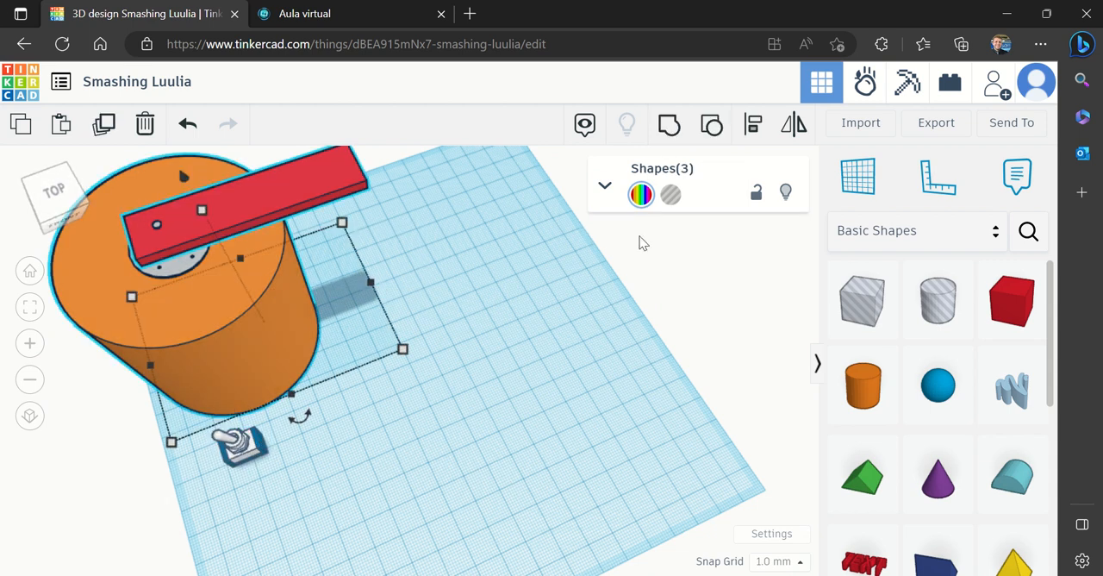
{"action": "left_click", "coordinate": [669, 124]}
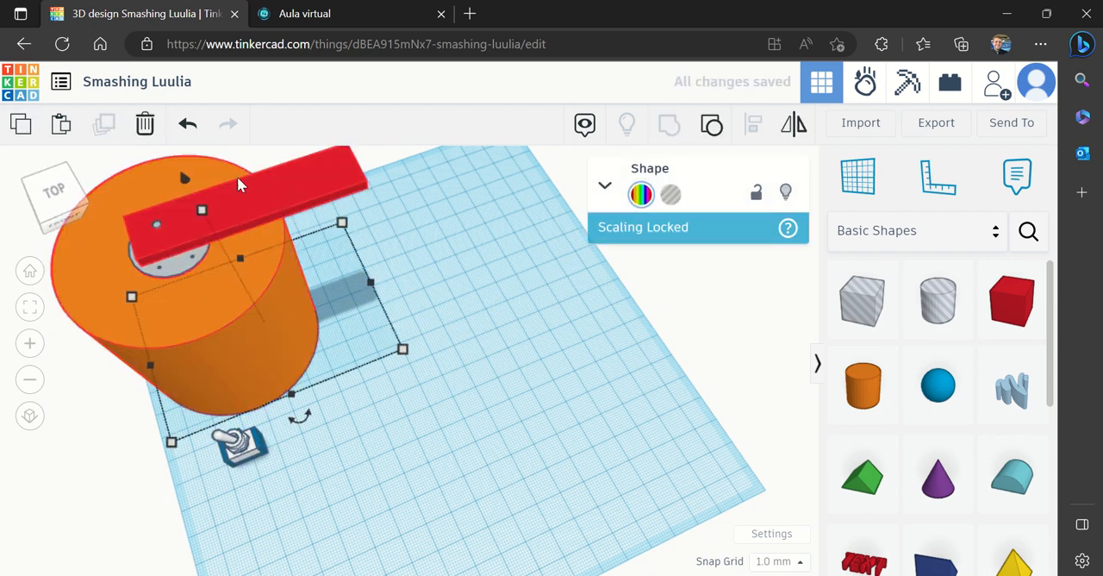
Raise the grouped cup assembly 19 mm above the workplane and move it 63 mm and 32 mm across
{"action": "left_click_drag", "start_coordinate": [183, 174], "coordinate": [175, 125]}
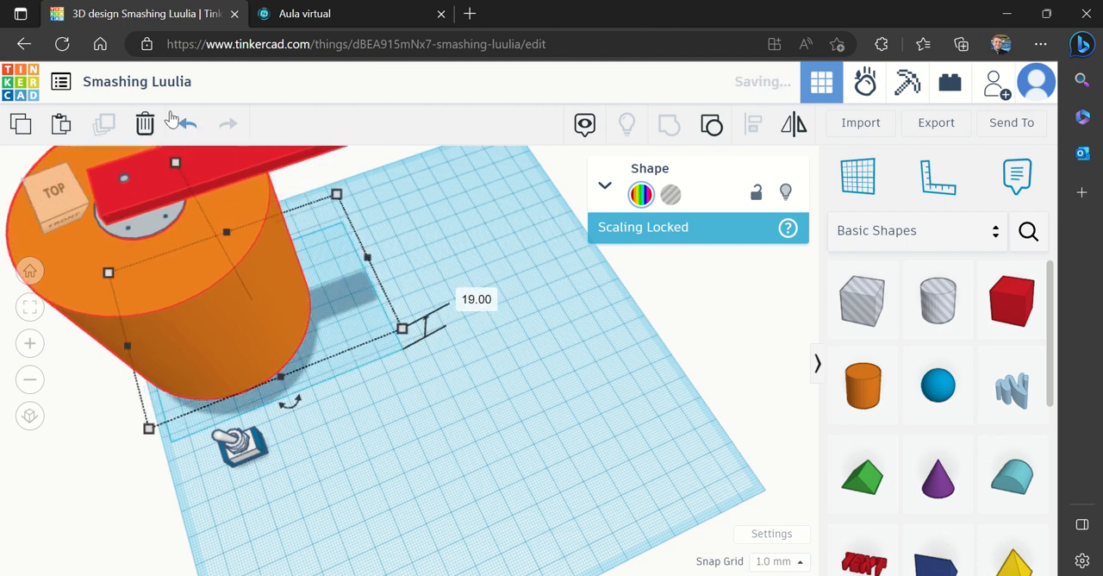
{"action": "left_click_drag", "start_coordinate": [198, 338], "coordinate": [455, 348]}
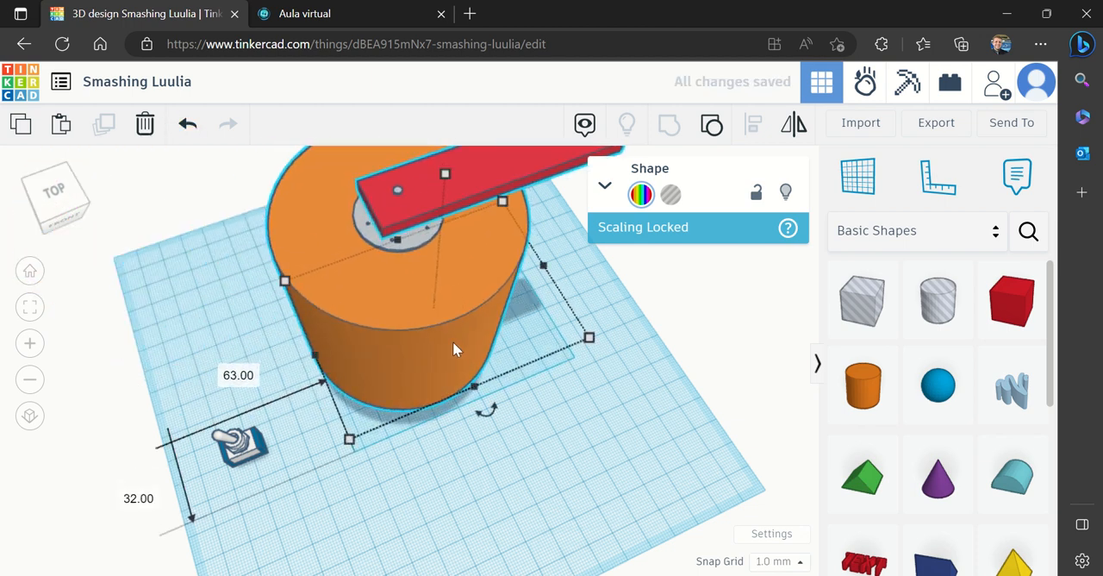
Move the SPDT toggle switch up close to the raised cup and shift it back 19 mm and 10 mm to leave a gap
{"action": "left_click", "coordinate": [29, 380]}
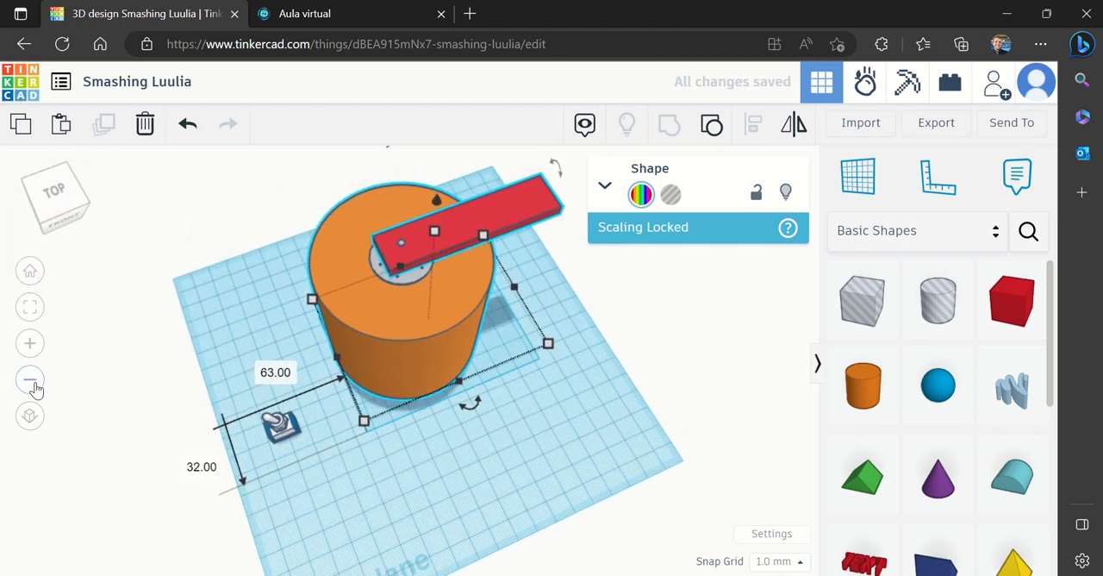
{"action": "left_click", "coordinate": [29, 380]}
{"action": "left_click_drag", "start_coordinate": [315, 422], "coordinate": [352, 386]}
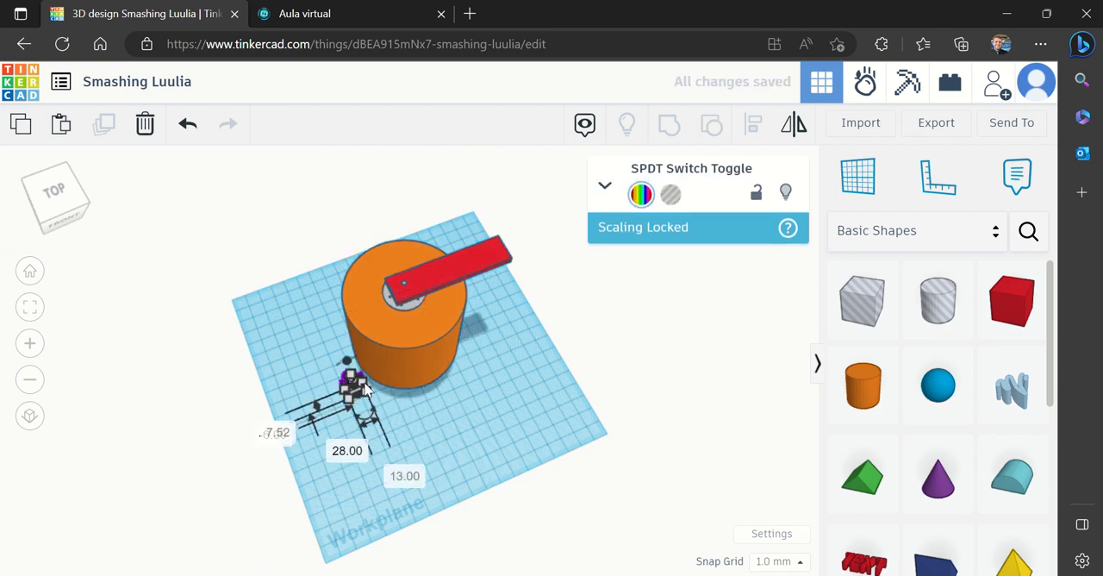
{"action": "left_click", "coordinate": [272, 366]}
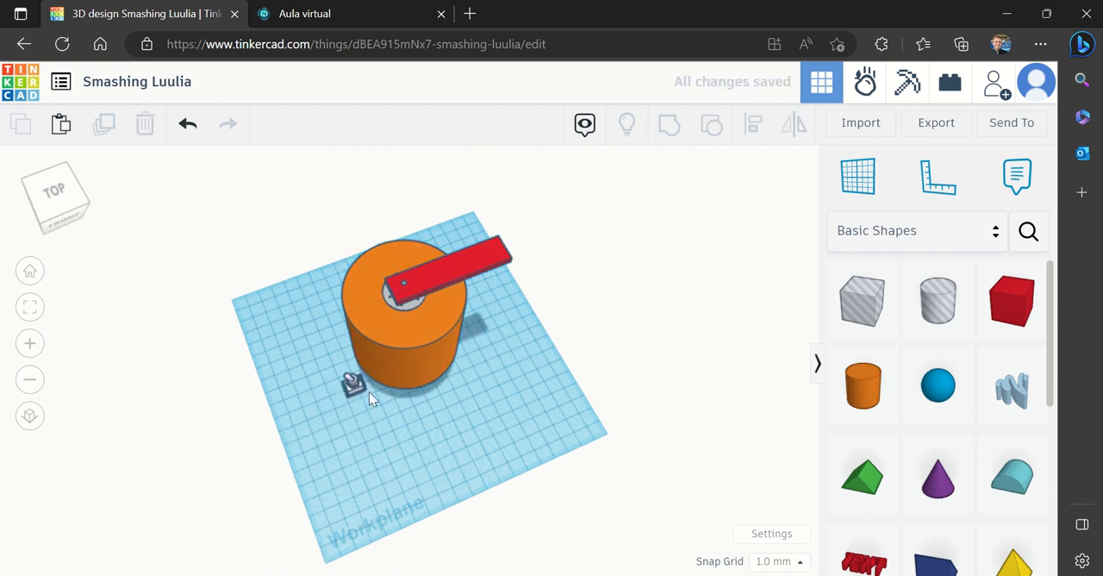
{"action": "left_click_drag", "start_coordinate": [356, 389], "coordinate": [323, 384]}
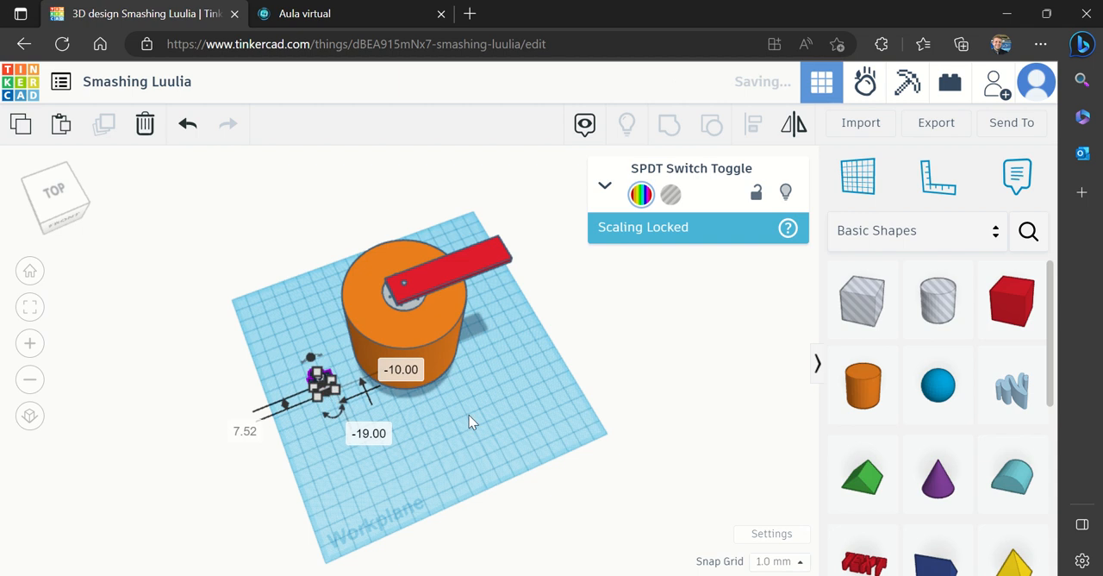
{"action": "left_click", "coordinate": [491, 425]}
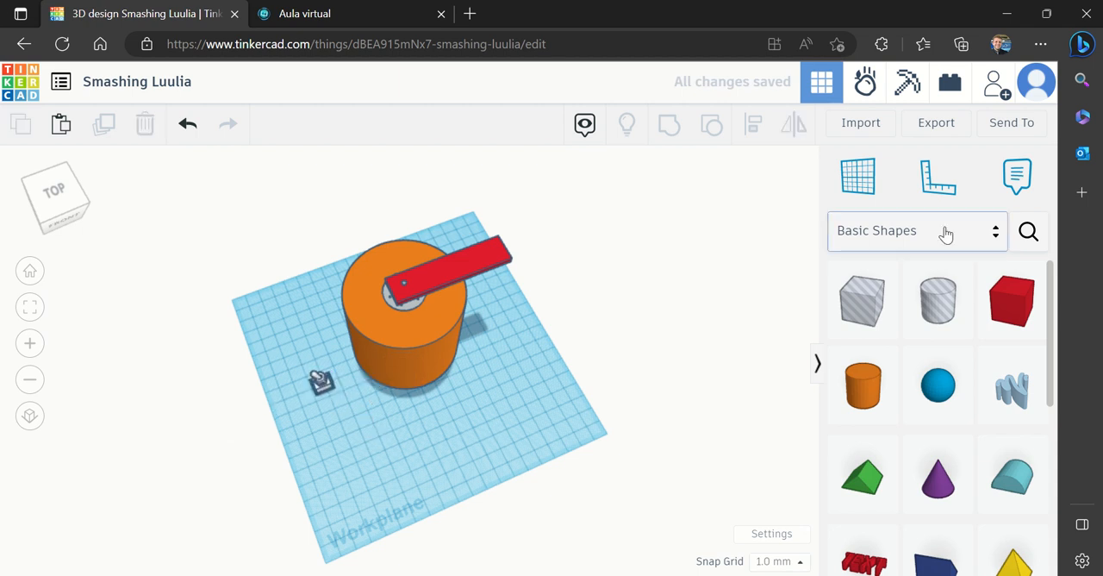
Search the community shapes for "markers" and clear the search term
{"action": "left_click", "coordinate": [1027, 230]}
{"action": "type", "text": "markers"}
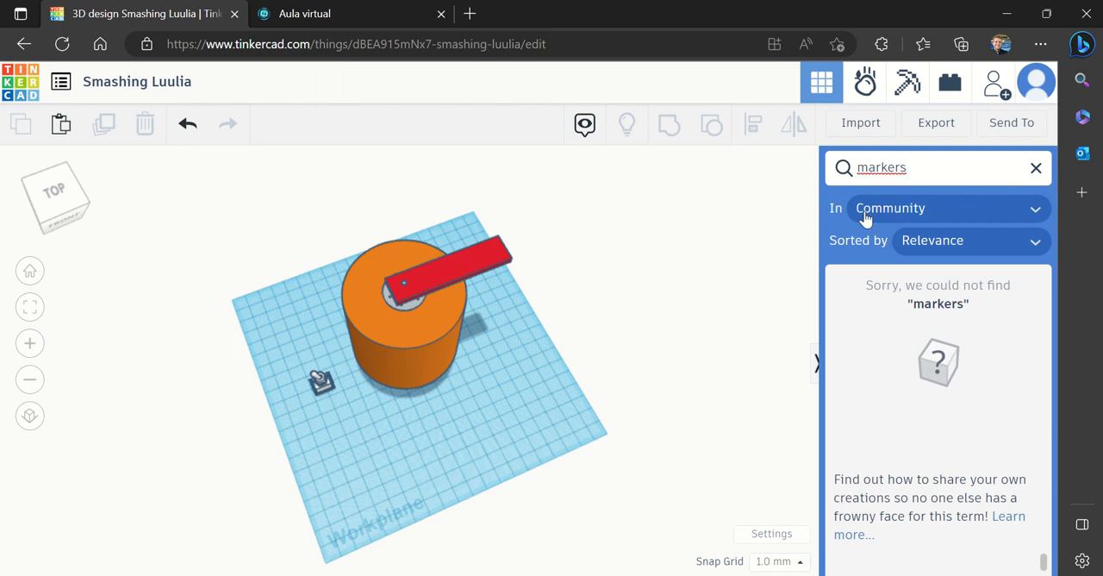
{"action": "left_click_drag", "start_coordinate": [918, 170], "coordinate": [860, 173]}
{"action": "key", "text": "BackSpace"}
{"action": "left_click", "coordinate": [748, 269]}
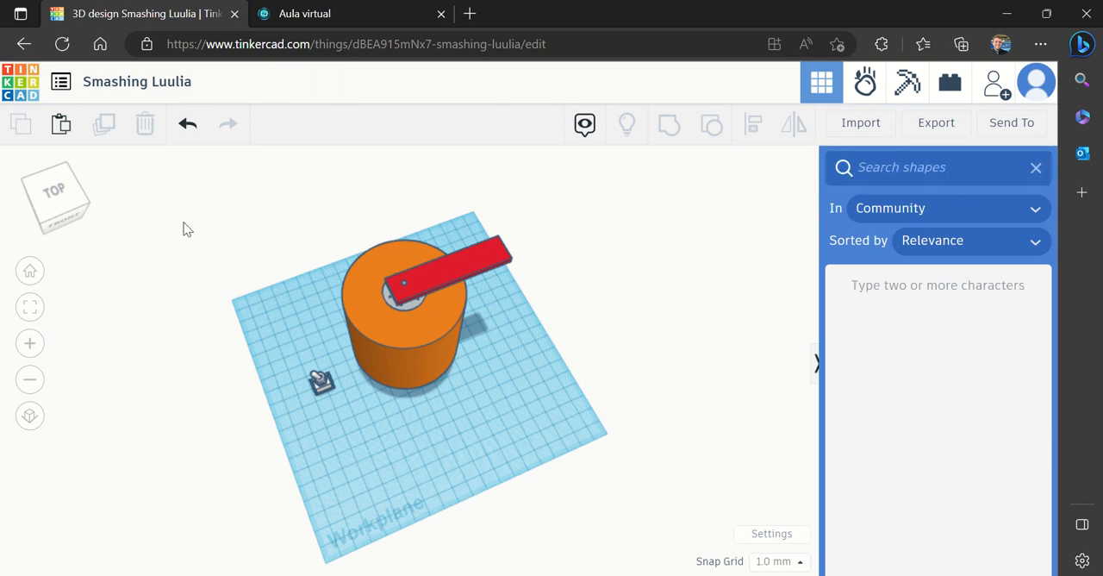
{"action": "left_click", "coordinate": [71, 217]}
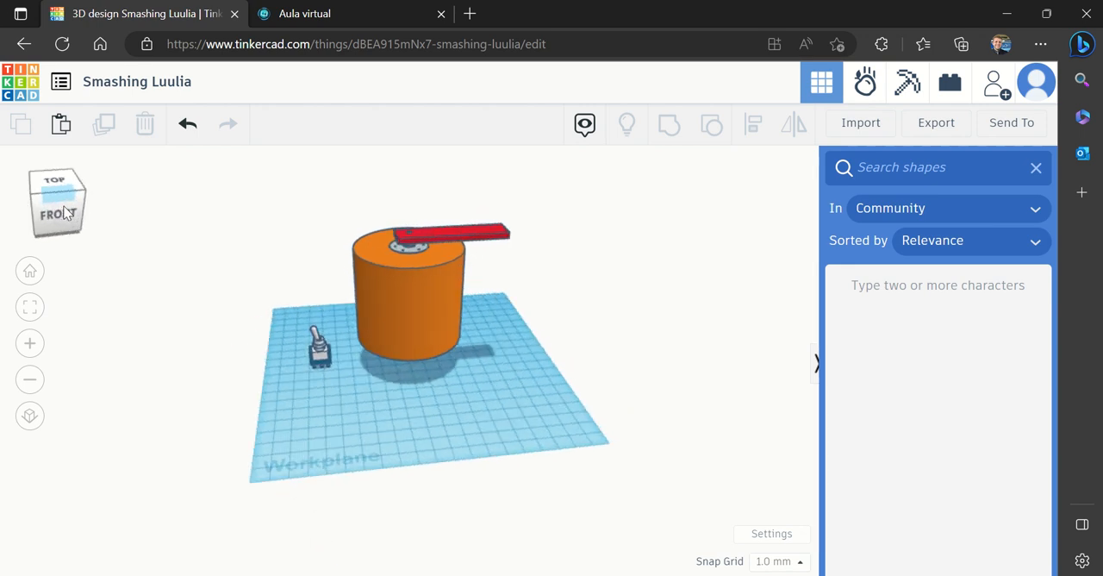
{"action": "left_click_drag", "start_coordinate": [66, 206], "coordinate": [73, 214]}
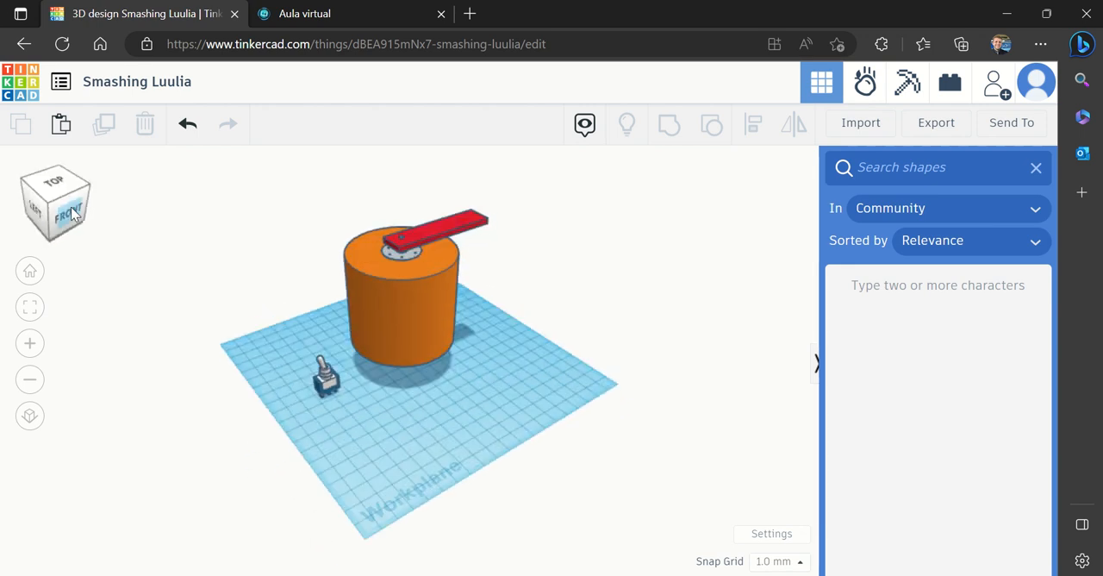
{"action": "left_click", "coordinate": [38, 337]}
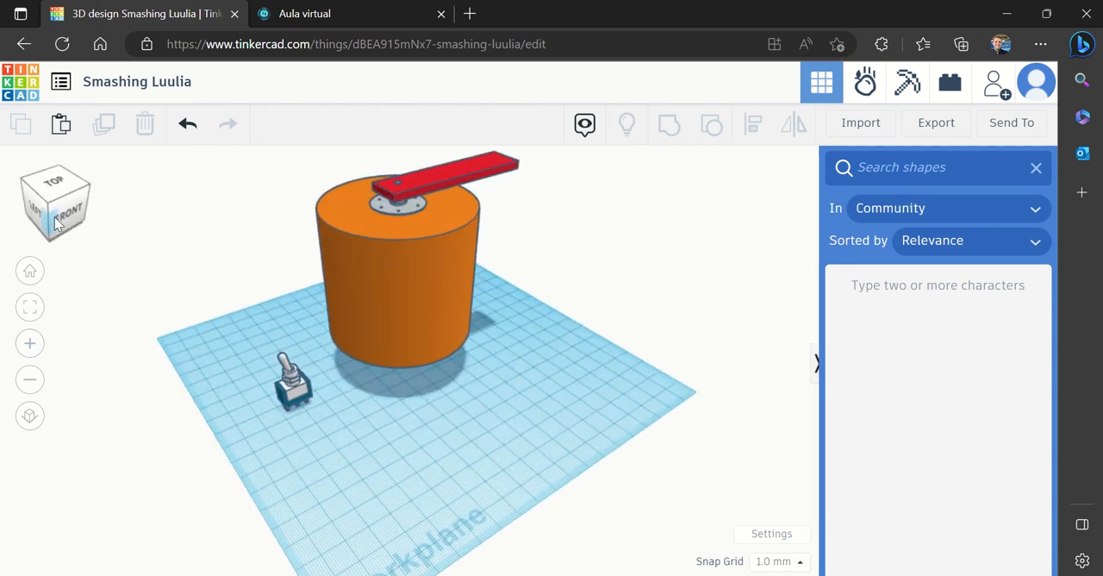
{"action": "left_click", "coordinate": [55, 212]}
{"action": "mouse_move", "coordinate": [55, 210]}
{"action": "left_mouse_down"}
{"action": "mouse_move", "coordinate": [77, 197]}
{"action": "mouse_move", "coordinate": [57, 203]}
{"action": "mouse_move", "coordinate": [55, 227]}
{"action": "left_mouse_up"}
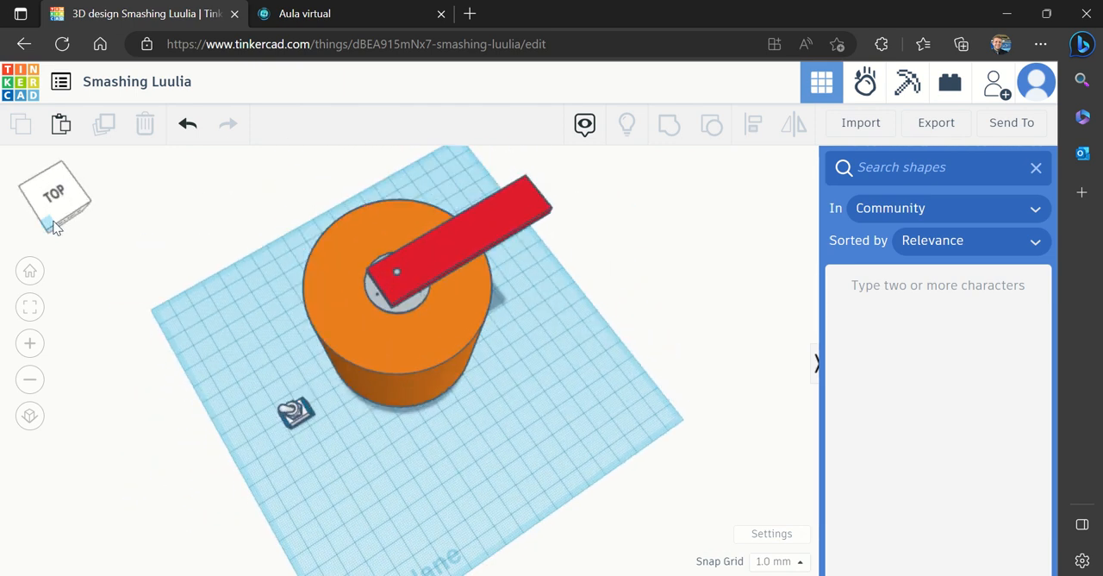